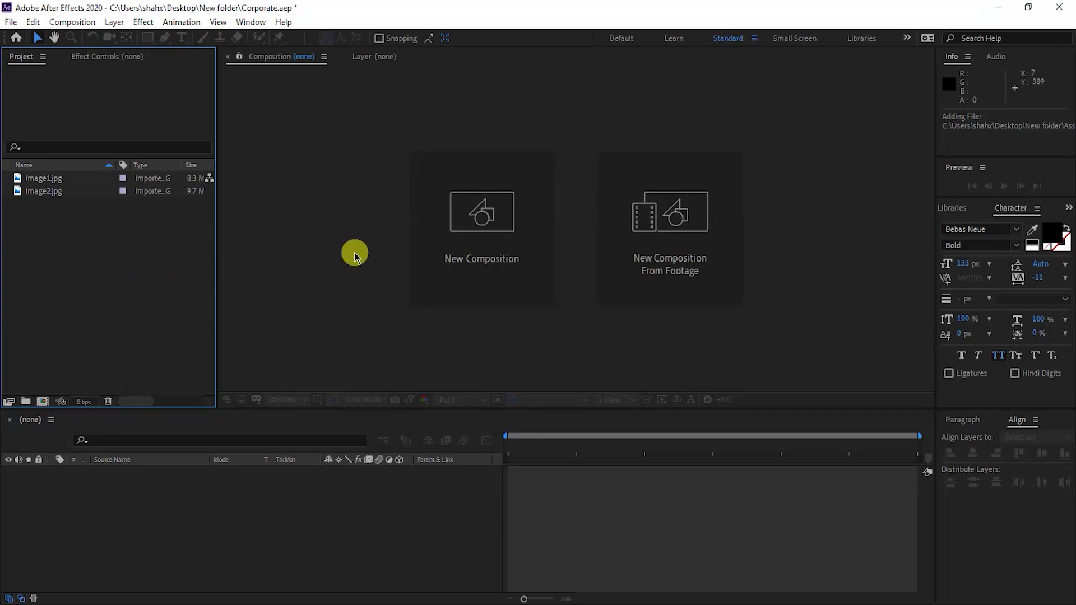
Group Image1.jpg and Image2.jpg into a new folder named Assets.
{"action": "left_click", "coordinate": [44, 191]}
{"action": "left_click", "coordinate": [43, 183], "text": "shift"}
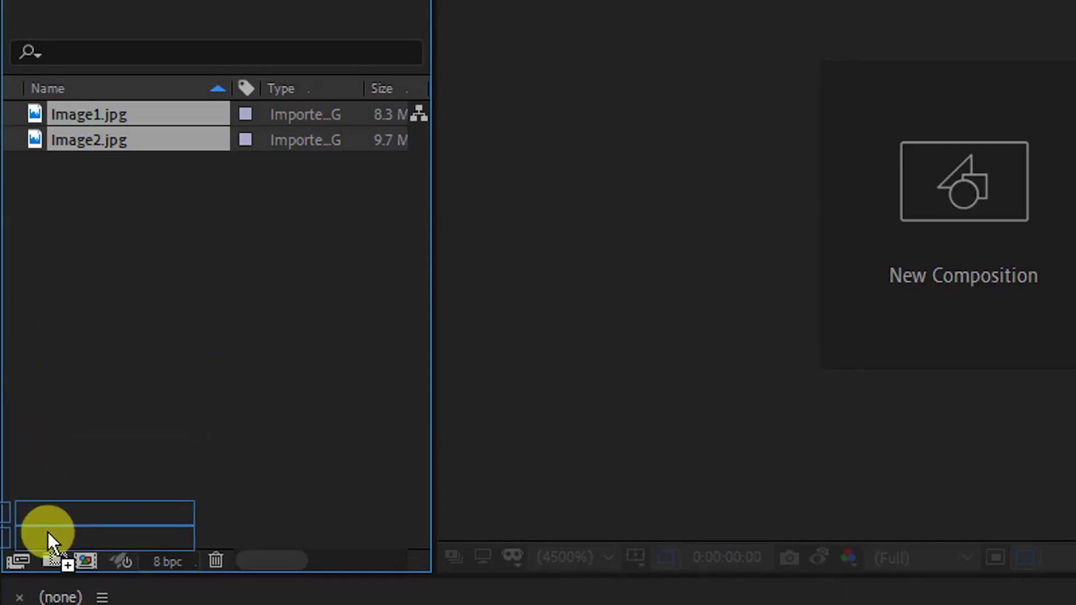
{"action": "left_click_drag", "start_coordinate": [84, 120], "coordinate": [51, 561]}
{"action": "type", "text": "A"}
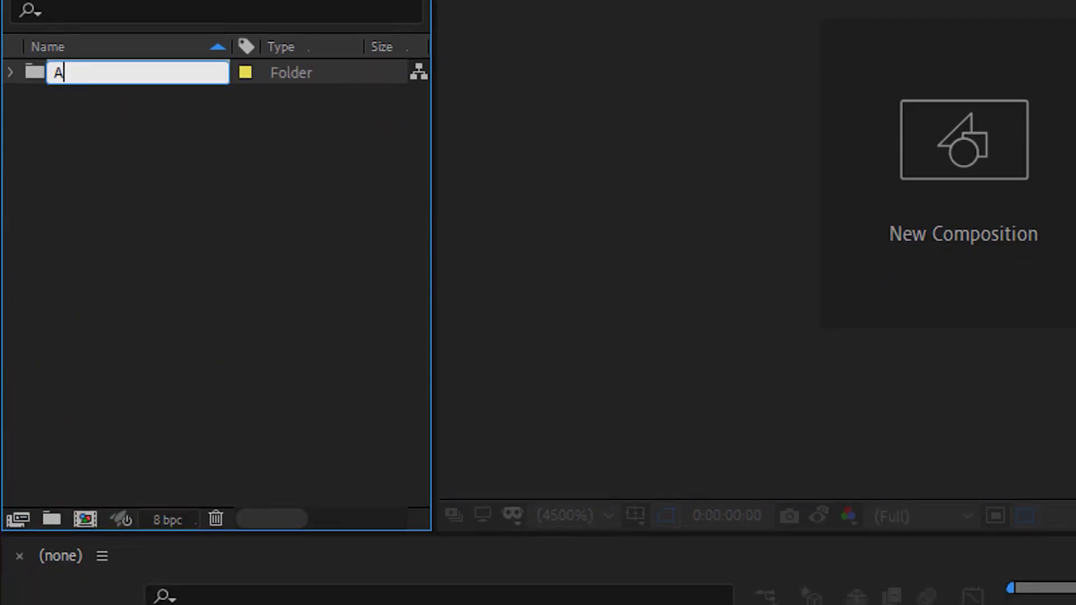
{"action": "type", "text": "sset"}
{"action": "key", "text": "Return"}
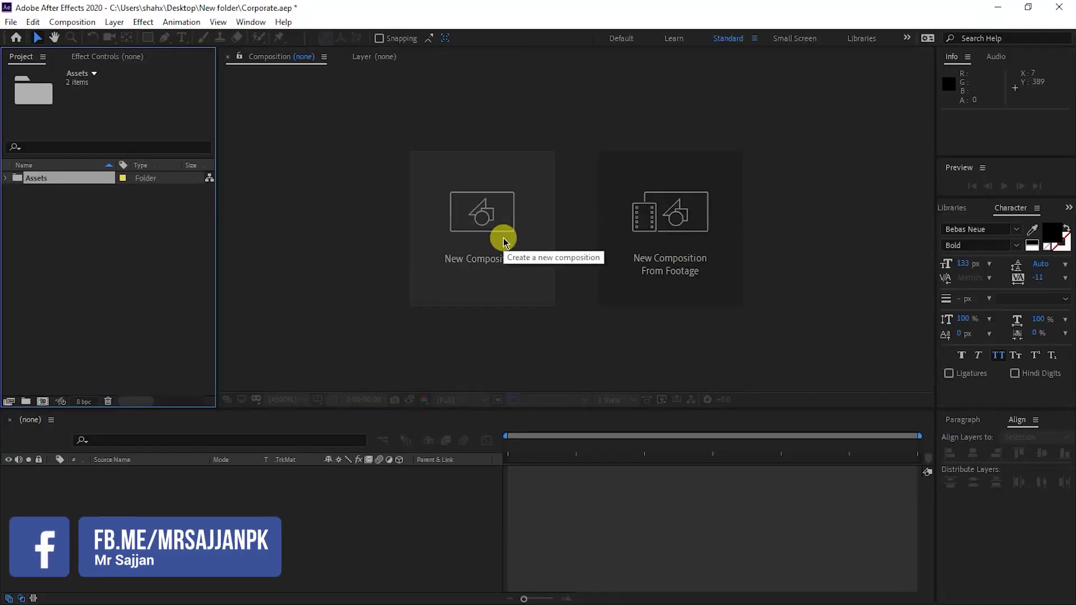
Create the Main_Comp composition at 1920×1080, 30 fps, 10 seconds long.
{"action": "left_click", "coordinate": [500, 237]}
{"action": "type", "text": "Main_Comp"}
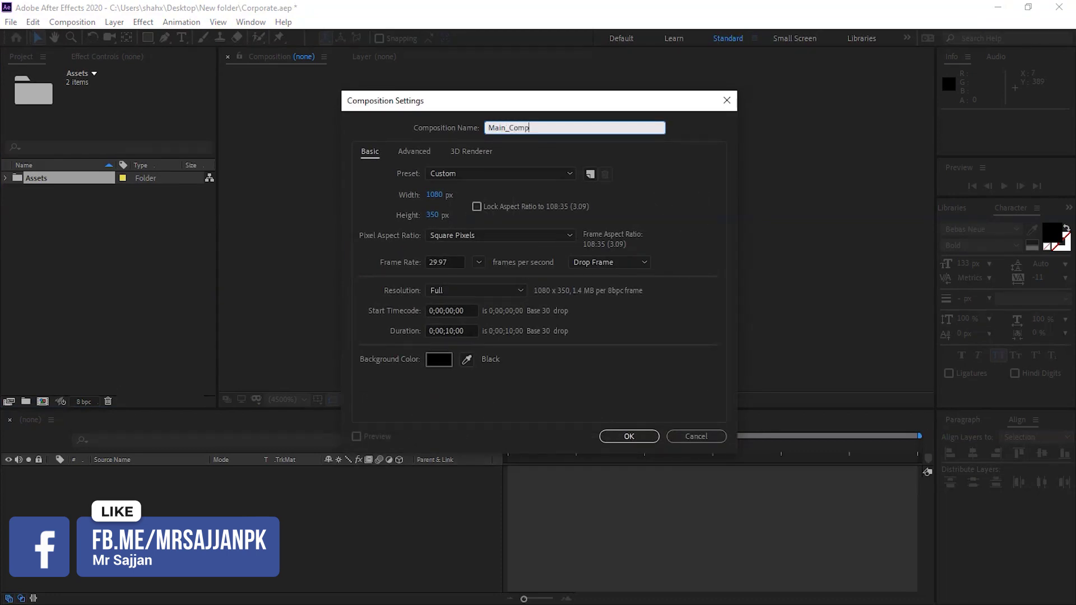
{"action": "key", "text": "Tab"}
{"action": "key", "text": "Tab"}
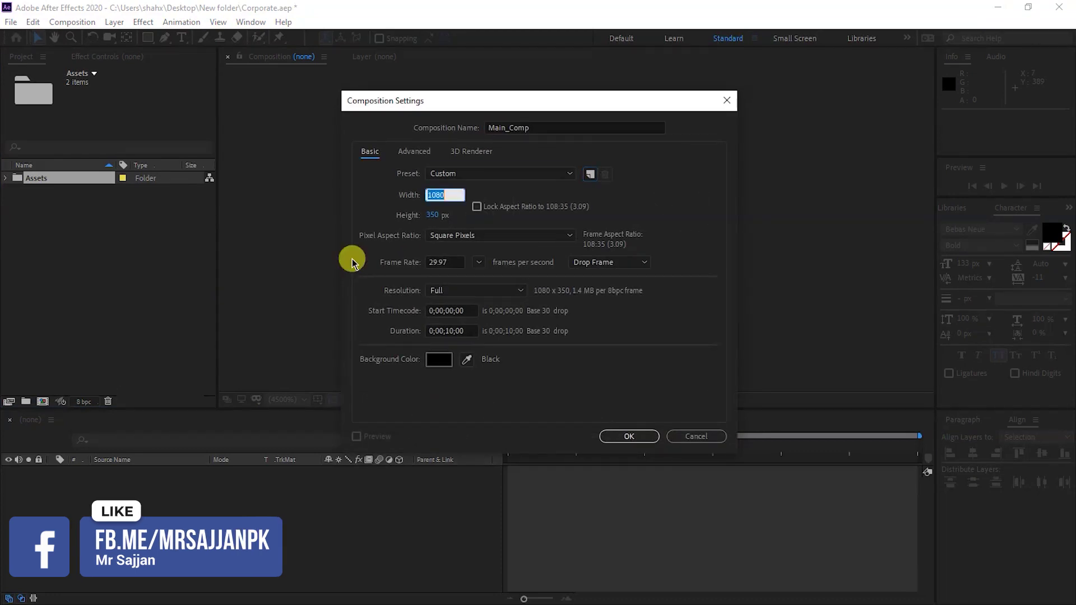
{"action": "type", "text": "1920"}
{"action": "key", "text": "Tab"}
{"action": "type", "text": "1080"}
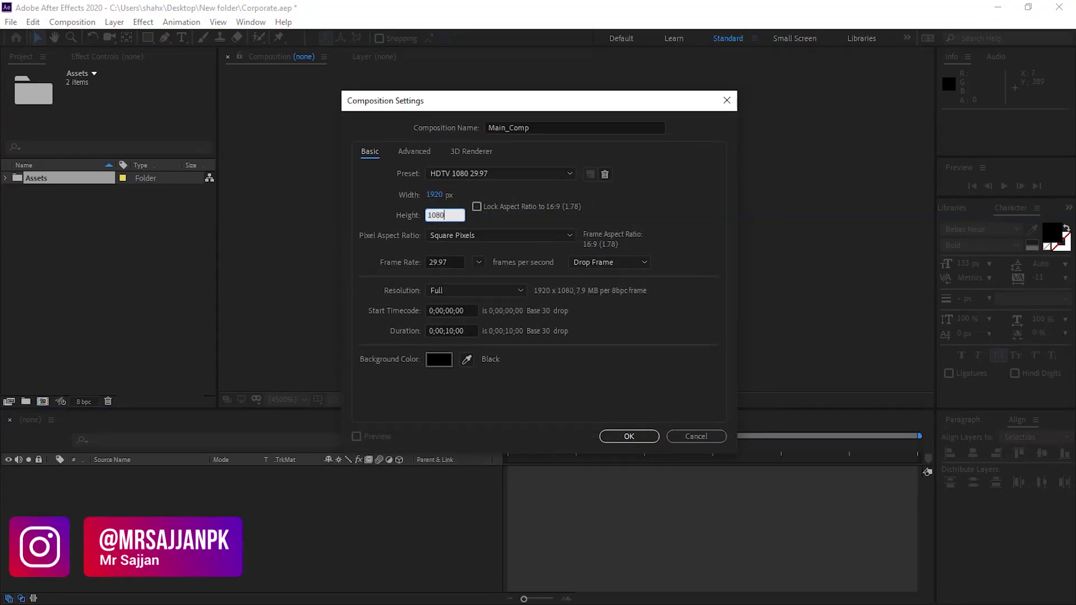
{"action": "key", "text": "Tab"}
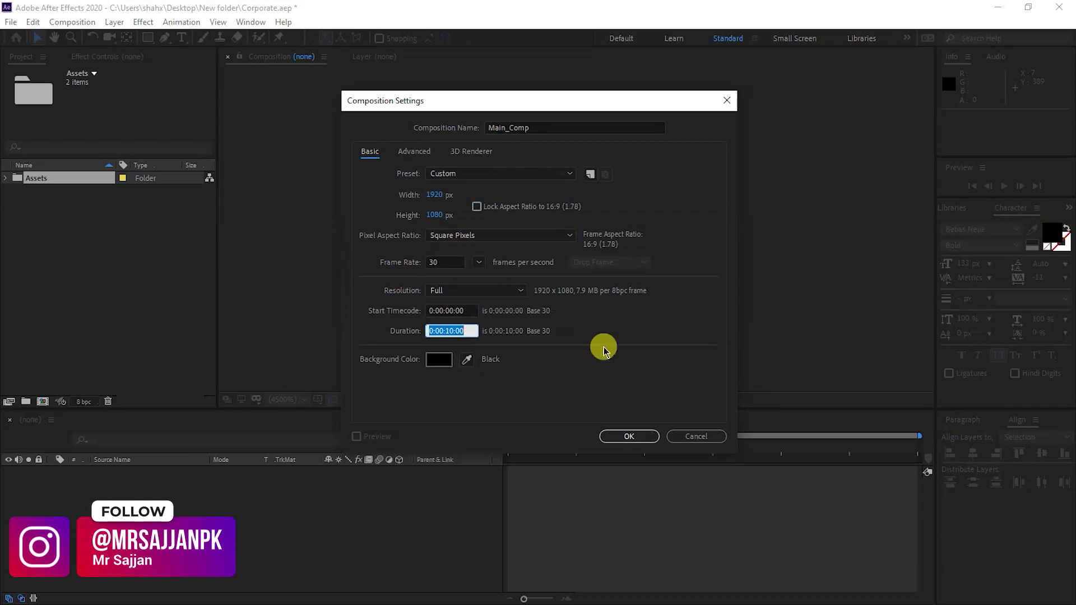
{"action": "left_click", "coordinate": [629, 436]}
{"action": "type", "text": "Placeholder"}
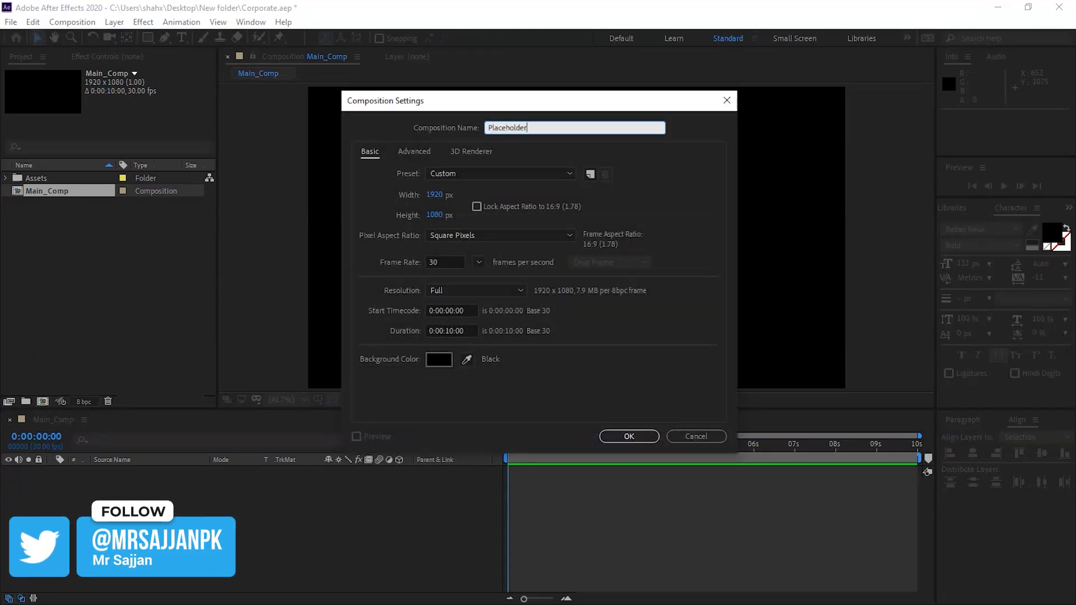
Create the Placeholder1 composition and place Image1.jpg from the Assets folder in it.
{"action": "type", "text": "1"}
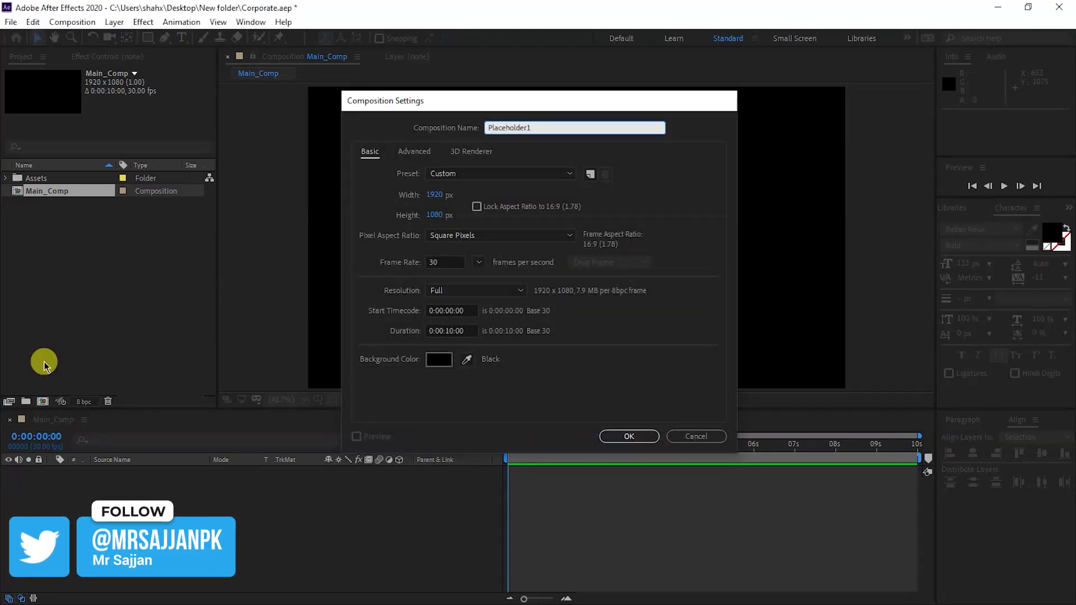
{"action": "key", "text": "Return"}
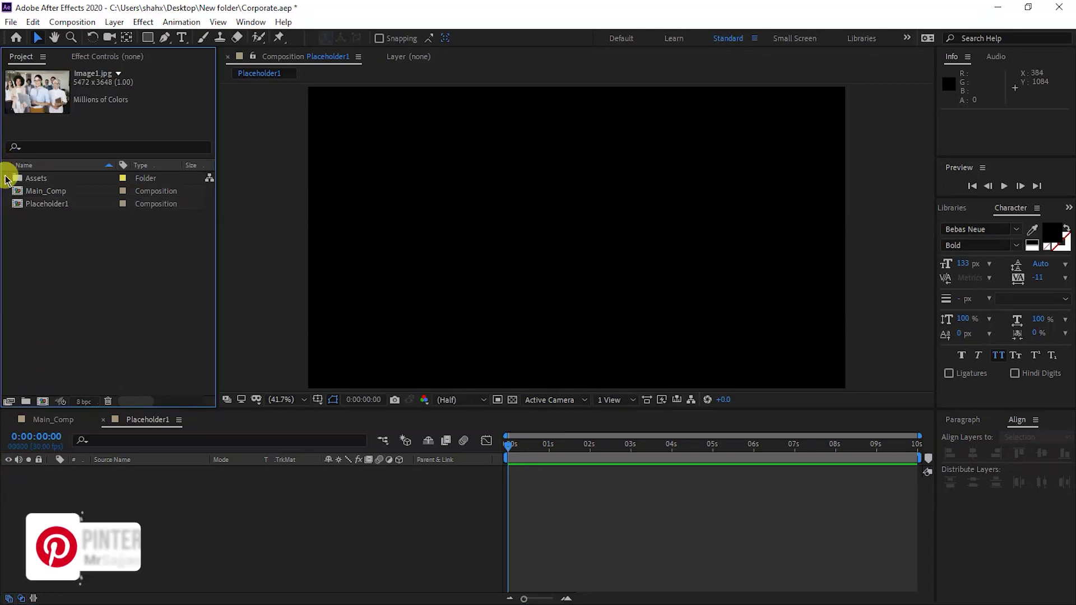
{"action": "left_click", "coordinate": [9, 169]}
{"action": "left_click_drag", "start_coordinate": [56, 191], "coordinate": [224, 493]}
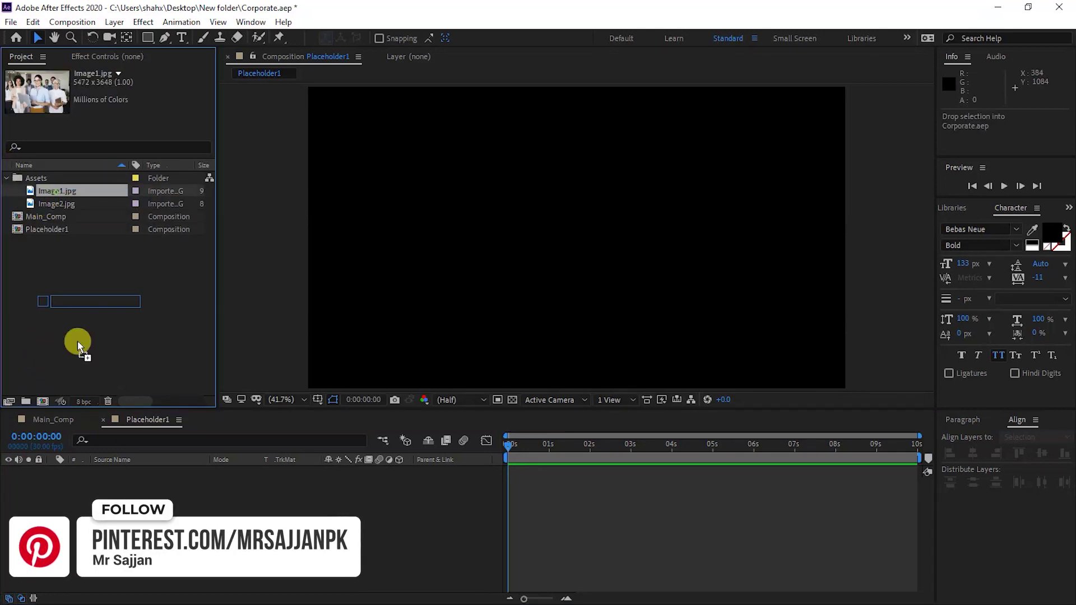
{"action": "left_click", "coordinate": [5, 178]}
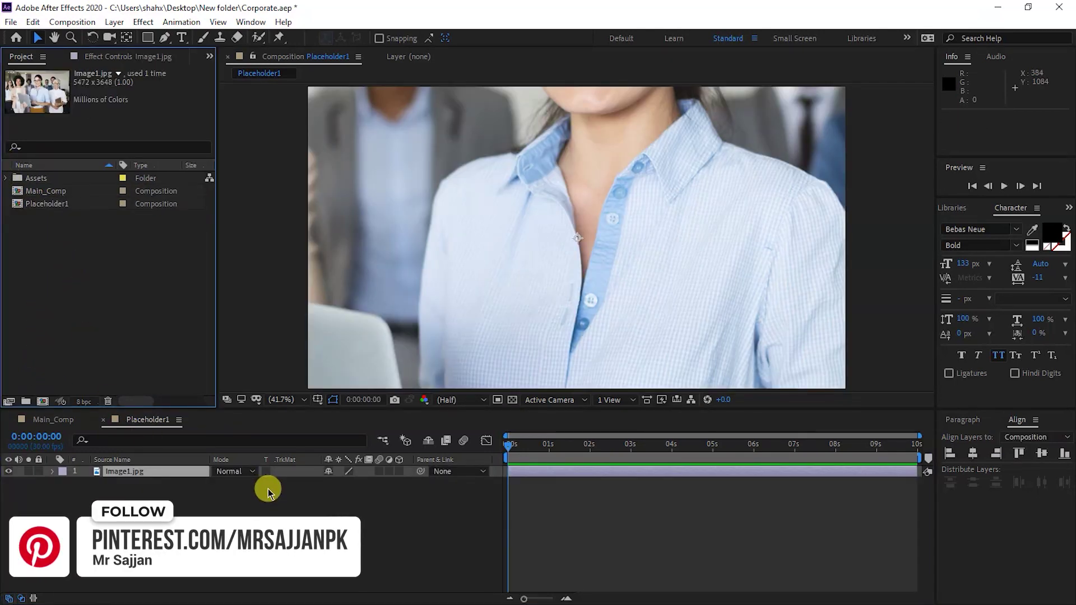
Animate the photo's Scale from 36% at the start to about 38% at the end, then save.
{"action": "key", "text": "s"}
{"action": "left_click_drag", "start_coordinate": [338, 483], "coordinate": [325, 486]}
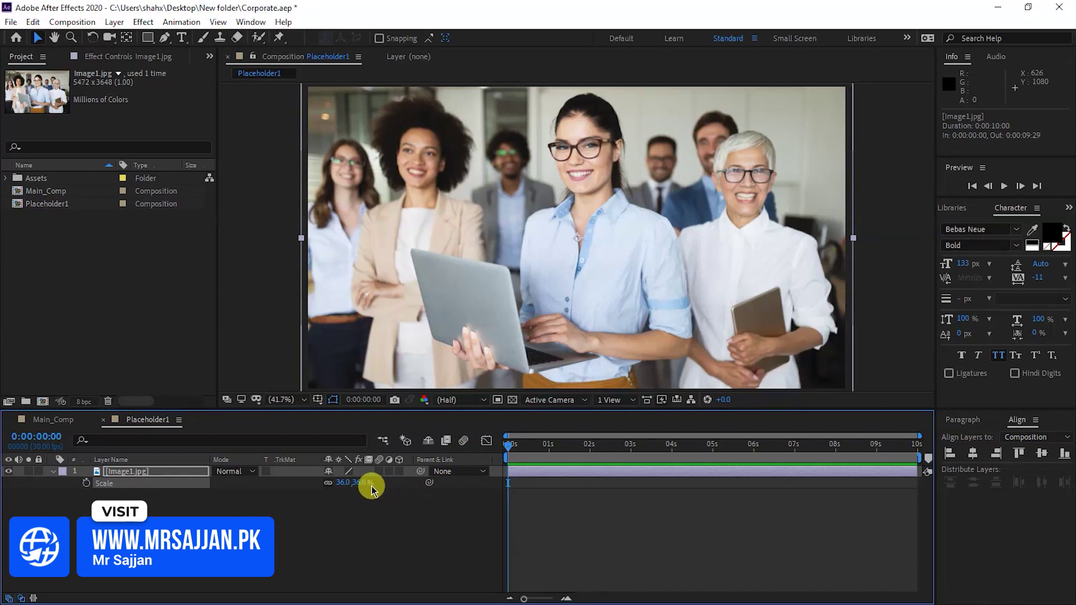
{"action": "left_click", "coordinate": [87, 483]}
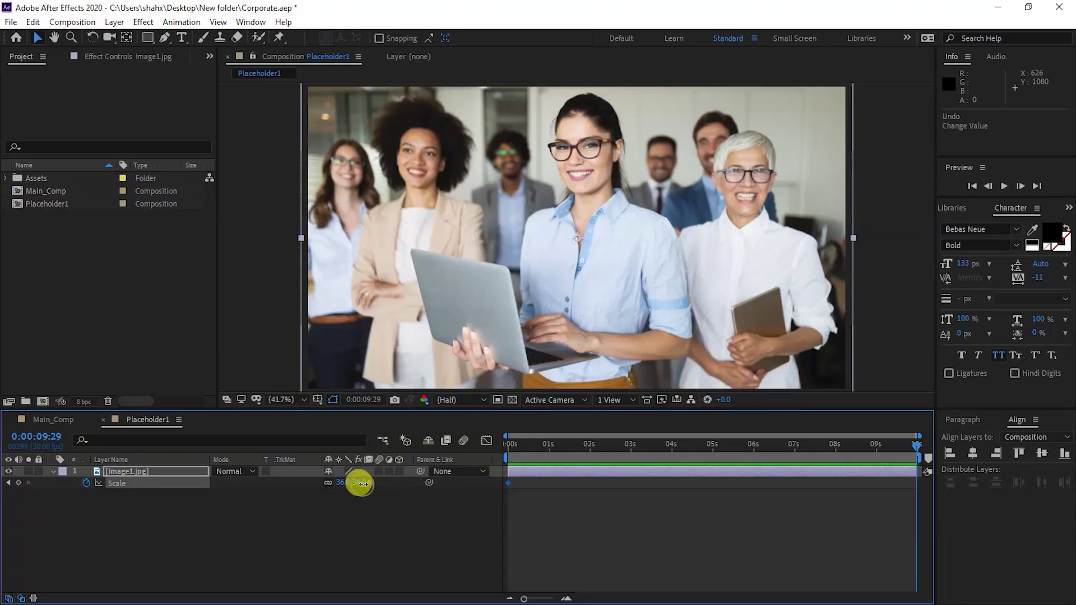
{"action": "left_click_drag", "start_coordinate": [363, 484], "coordinate": [364, 485]}
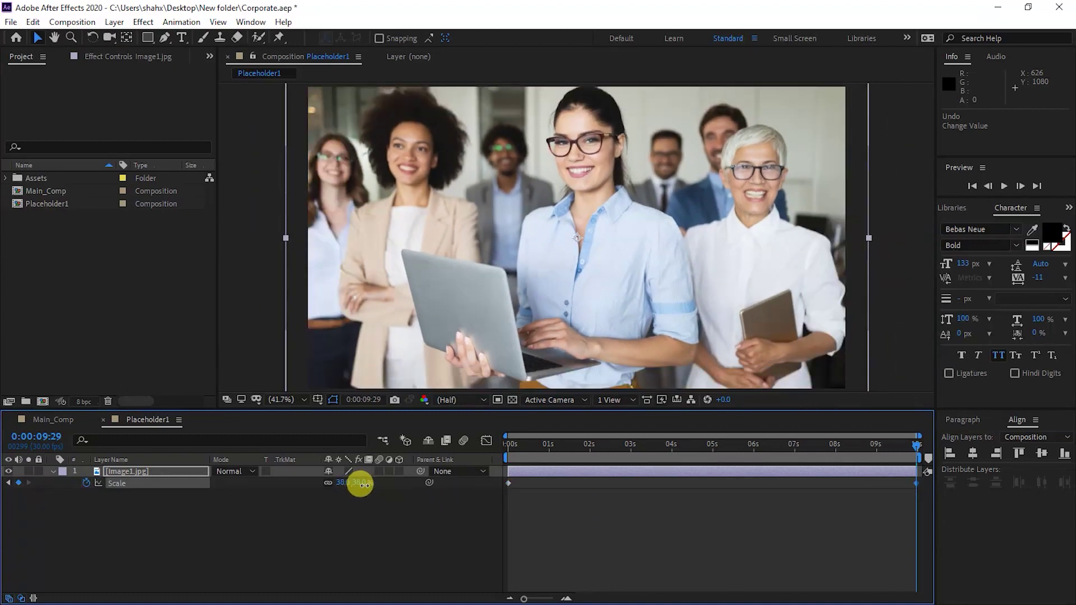
{"action": "key", "text": "ctrl+s"}
{"action": "left_click", "coordinate": [78, 426]}
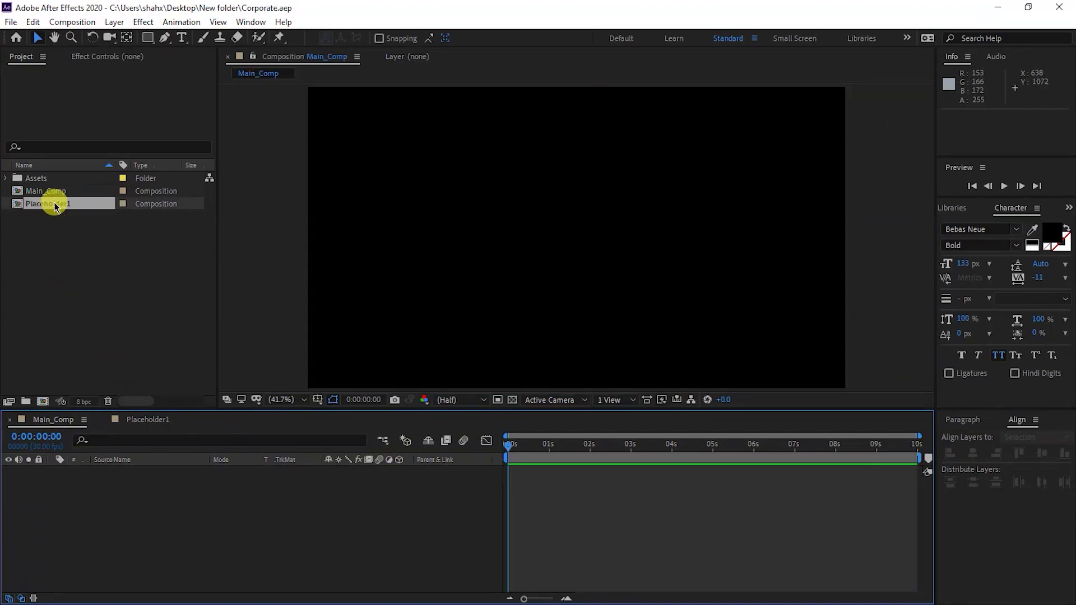
Add Placeholder1 to Main_Comp and set the Rectangle tool to white fill with no stroke.
{"action": "left_click_drag", "start_coordinate": [55, 205], "coordinate": [526, 525]}
{"action": "left_click", "coordinate": [500, 524]}
{"action": "key", "text": "q"}
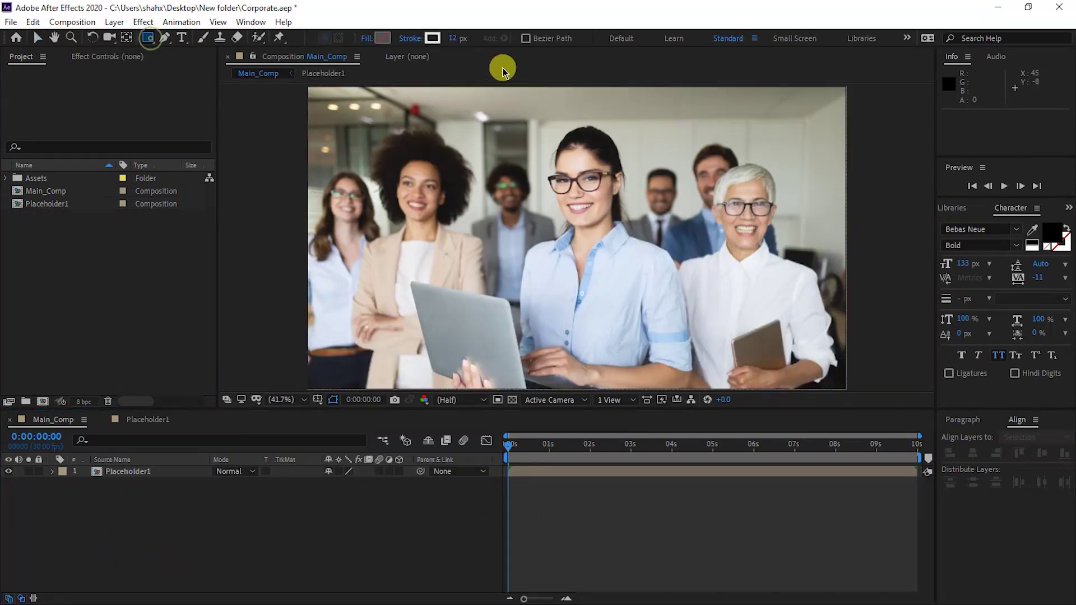
{"action": "left_click", "coordinate": [402, 42]}
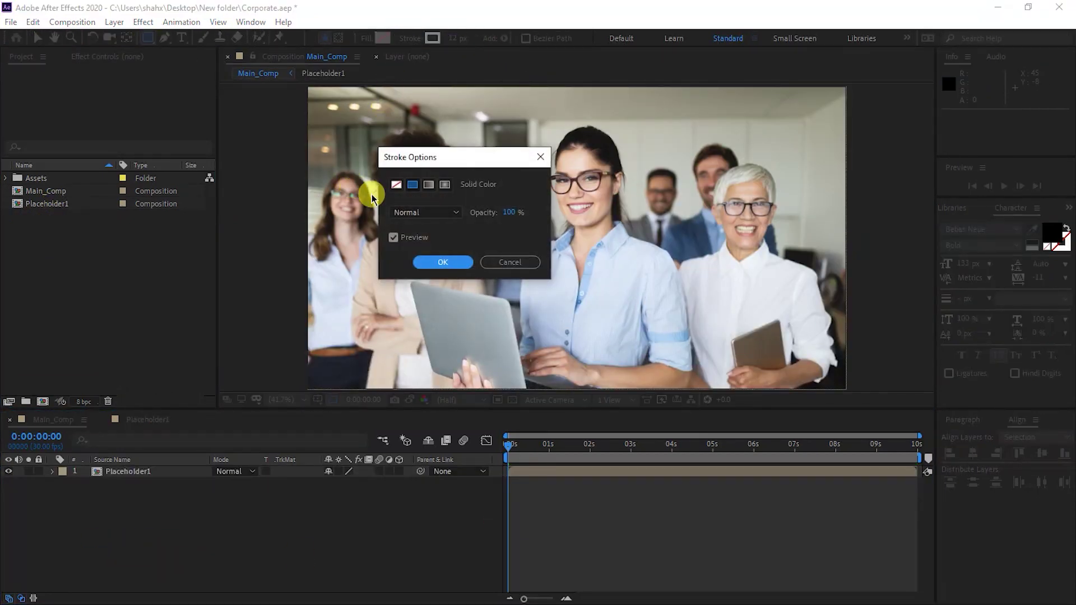
{"action": "left_click", "coordinate": [443, 263]}
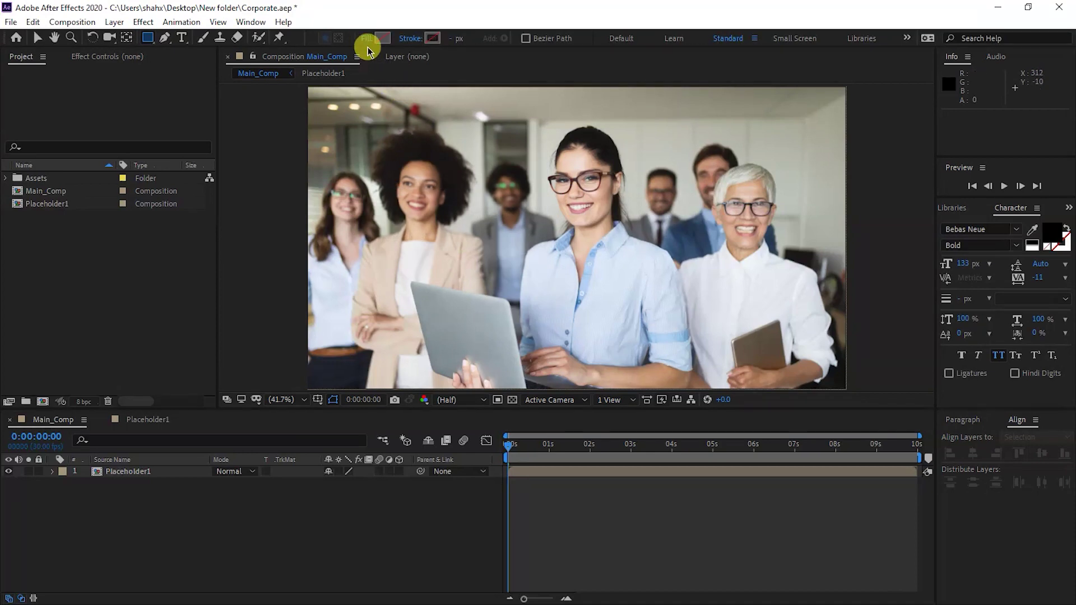
{"action": "left_click", "coordinate": [383, 38]}
{"action": "left_click", "coordinate": [455, 270]}
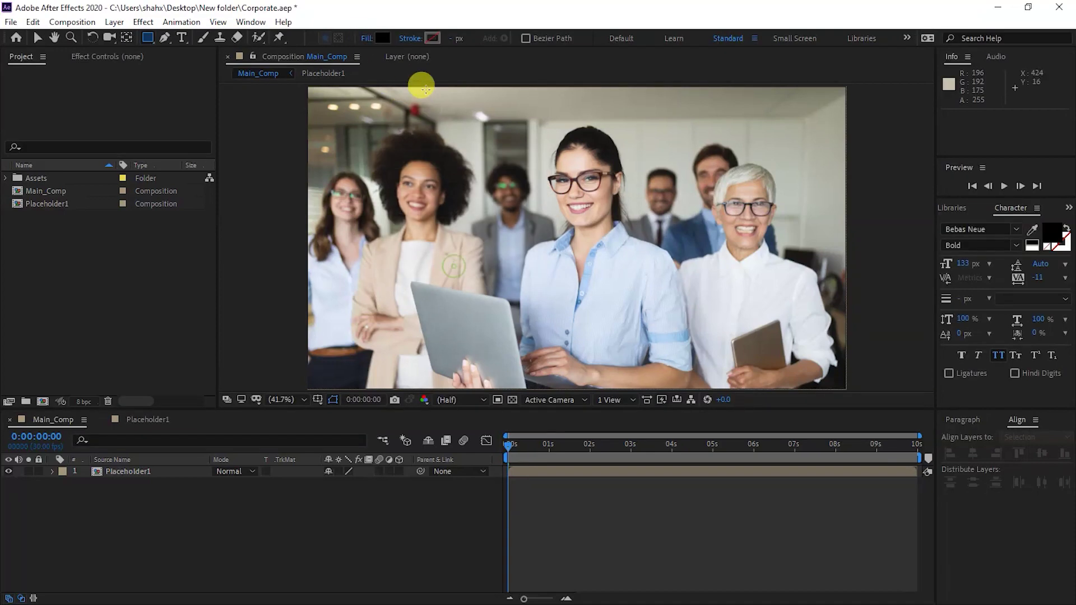
{"action": "left_click", "coordinate": [383, 37]}
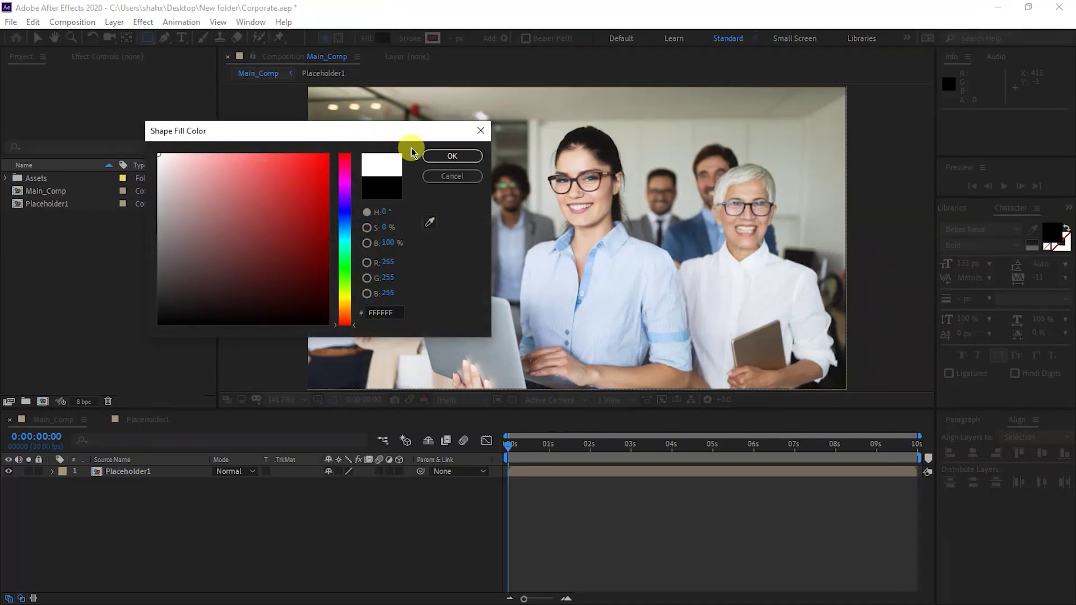
{"action": "left_click", "coordinate": [452, 155]}
Draw the white rectangle over the photo, centre it horizontally, and set Roundness 244.
{"action": "left_click_drag", "start_coordinate": [359, 124], "coordinate": [787, 246]}
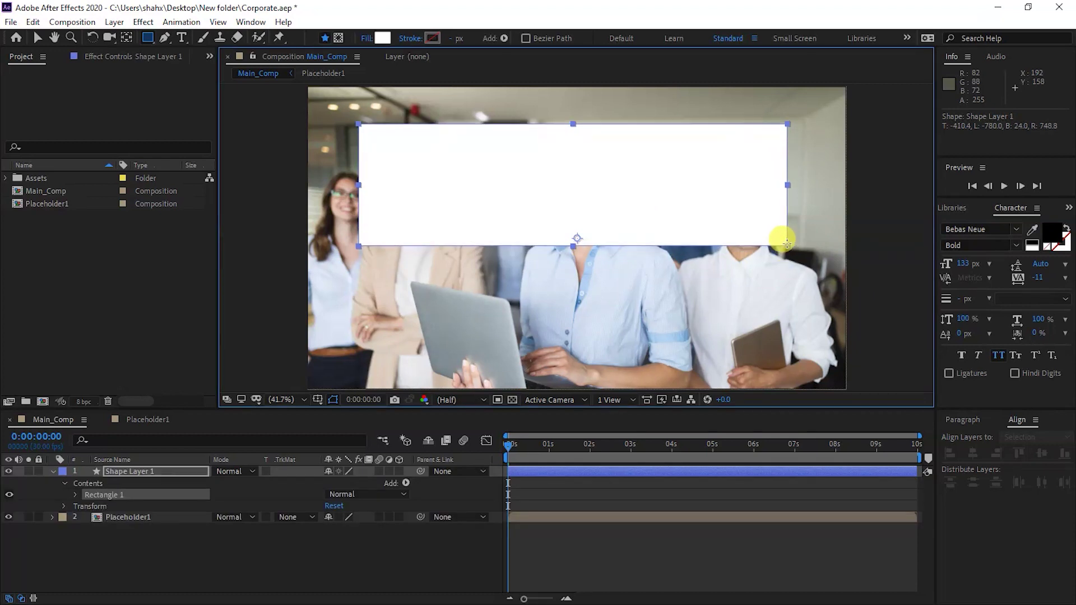
{"action": "left_click", "coordinate": [975, 456]}
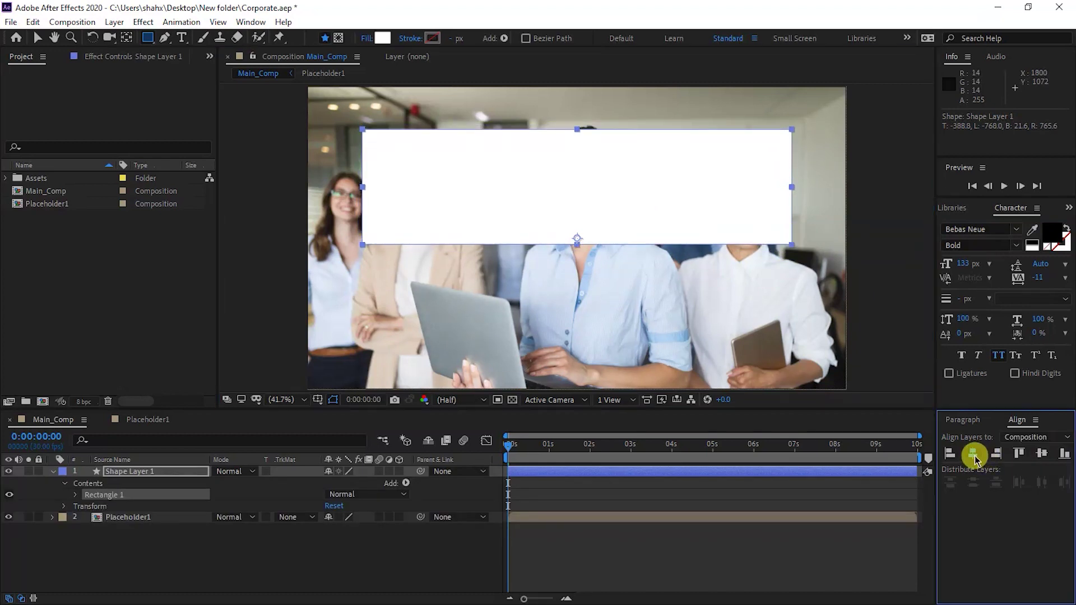
{"action": "left_click", "coordinate": [76, 495]}
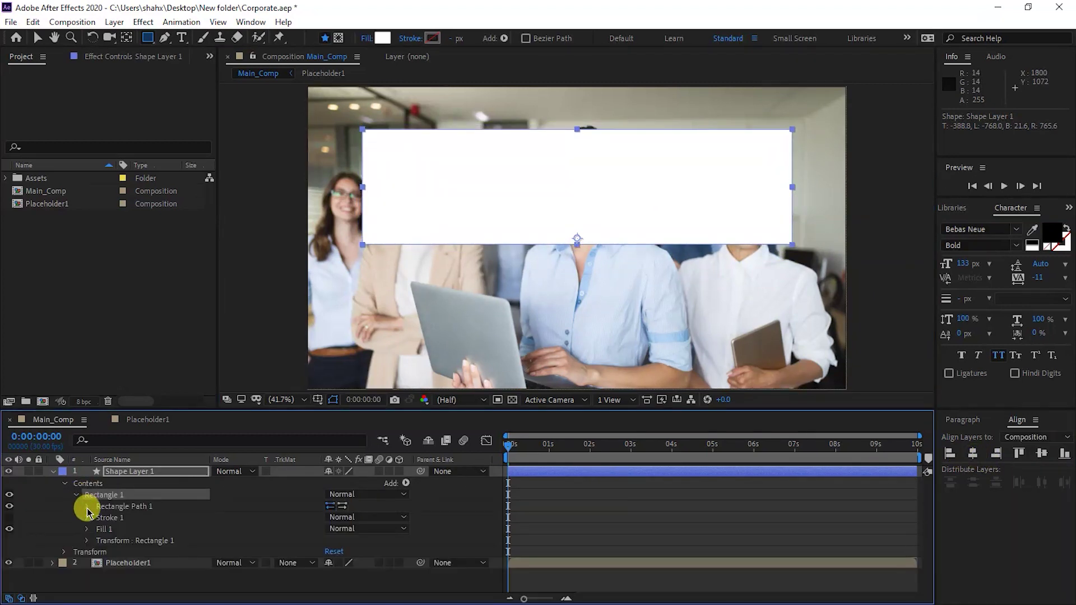
{"action": "left_click", "coordinate": [87, 507]}
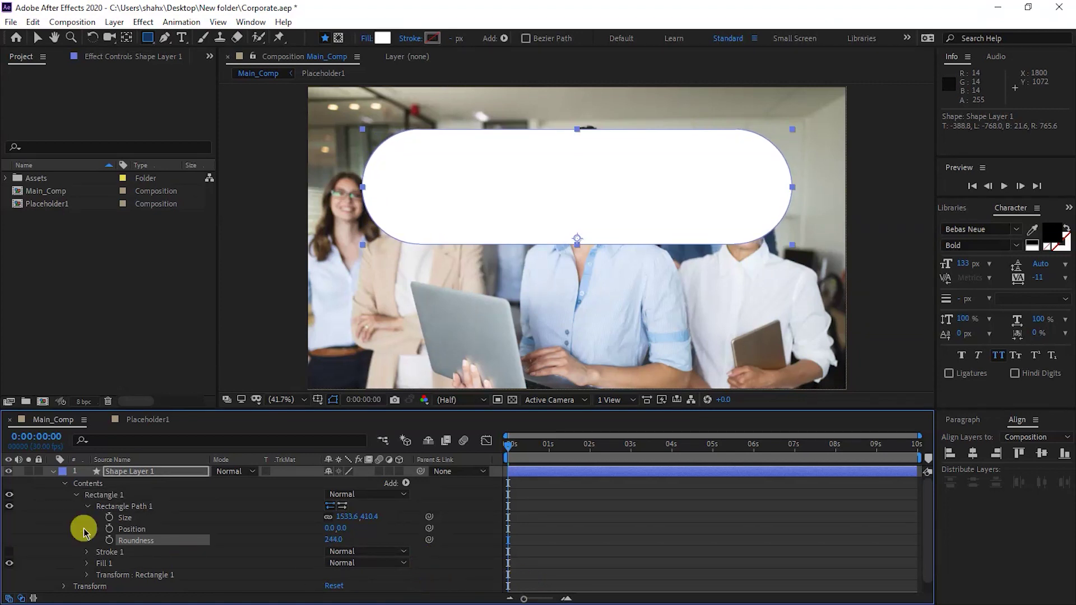
{"action": "left_click", "coordinate": [52, 471]}
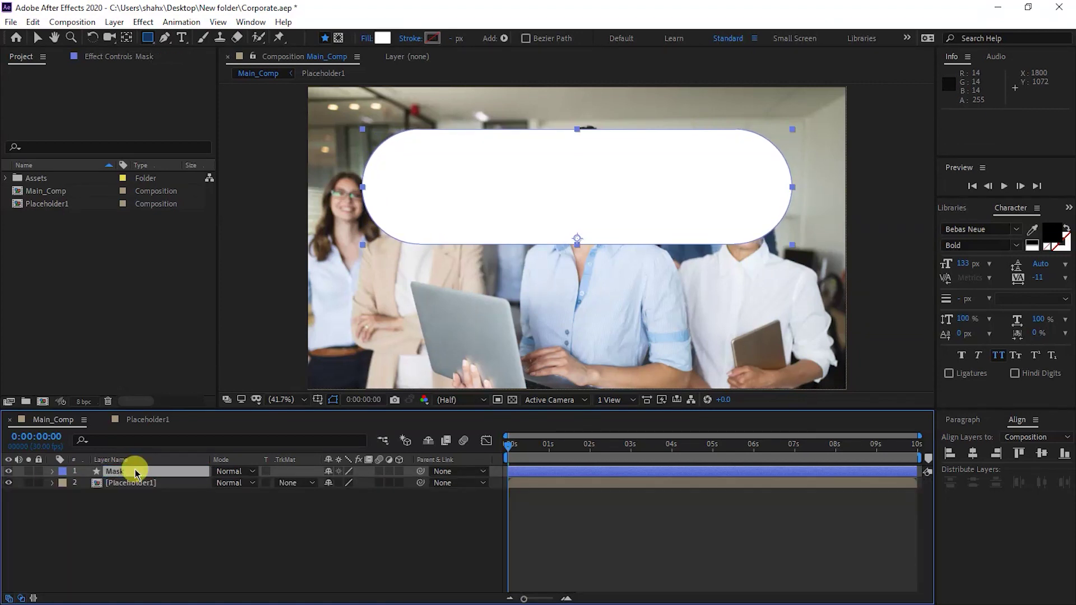
Set Placeholder1's track matte to Alpha Matte "Mask".
{"action": "left_click", "coordinate": [168, 482]}
{"action": "left_click", "coordinate": [322, 486]}
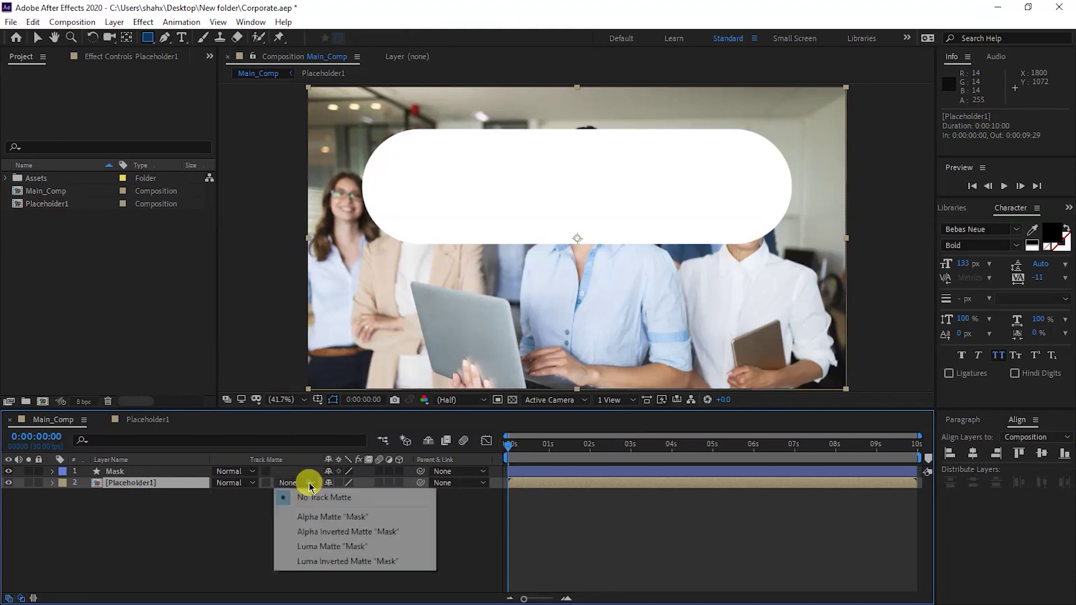
{"action": "left_click", "coordinate": [309, 516]}
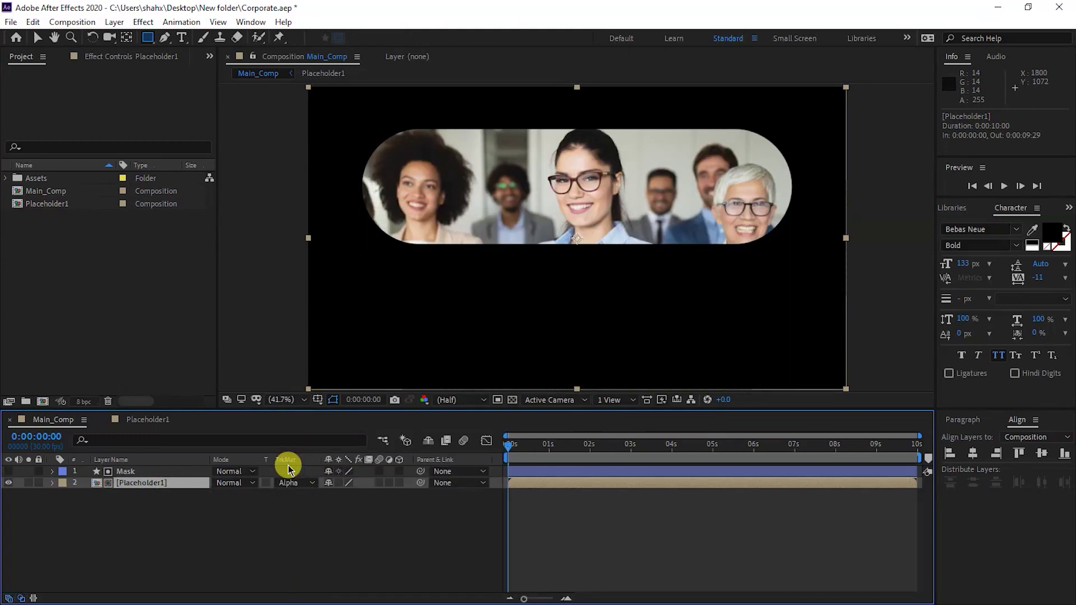
{"action": "right_click", "coordinate": [260, 460]}
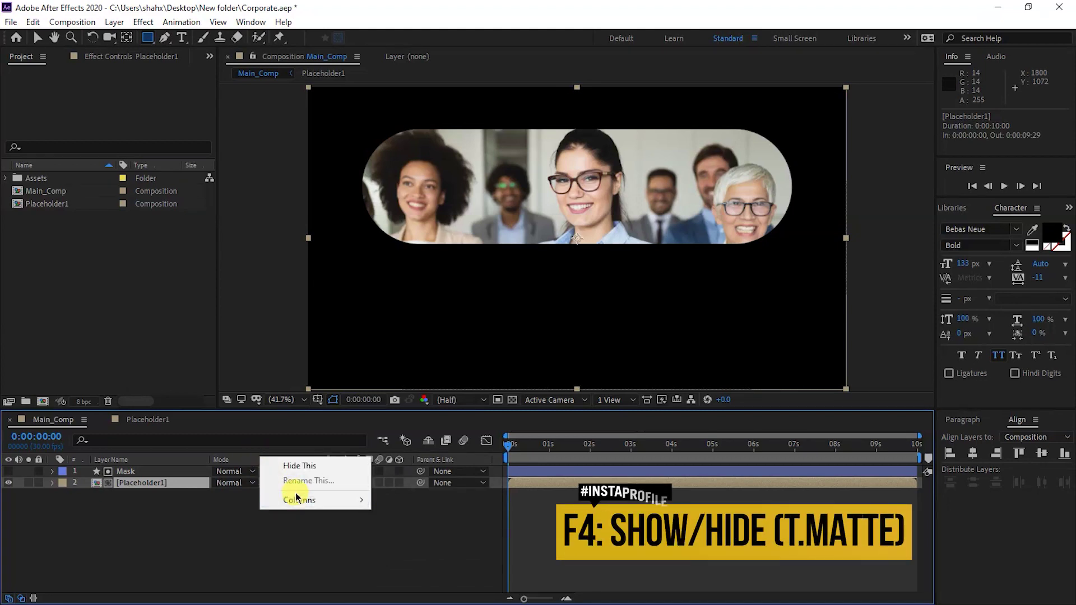
{"action": "mouse_move", "coordinate": [303, 507]}
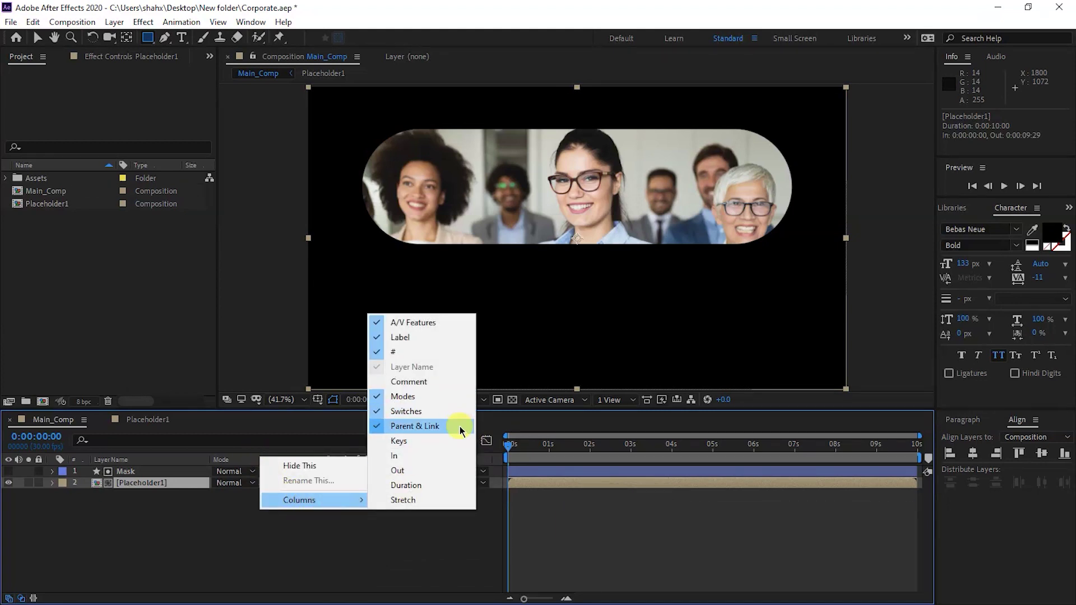
{"action": "left_click", "coordinate": [189, 517]}
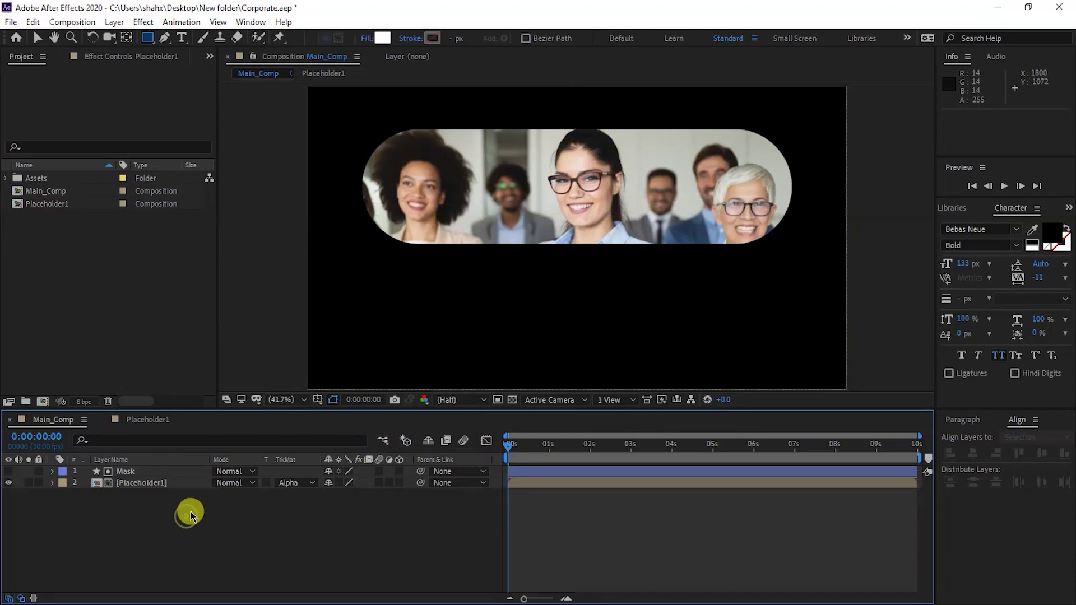
Add a second Placeholder1 and keyframe Position on all three layers: 2882 at 0s, 960 at 1s and 4s, Y -553 at 5s.
{"action": "mouse_move", "coordinate": [36, 204]}
{"action": "left_mouse_down"}
{"action": "mouse_move", "coordinate": [92, 561]}
{"action": "mouse_move", "coordinate": [197, 578]}
{"action": "left_mouse_up"}
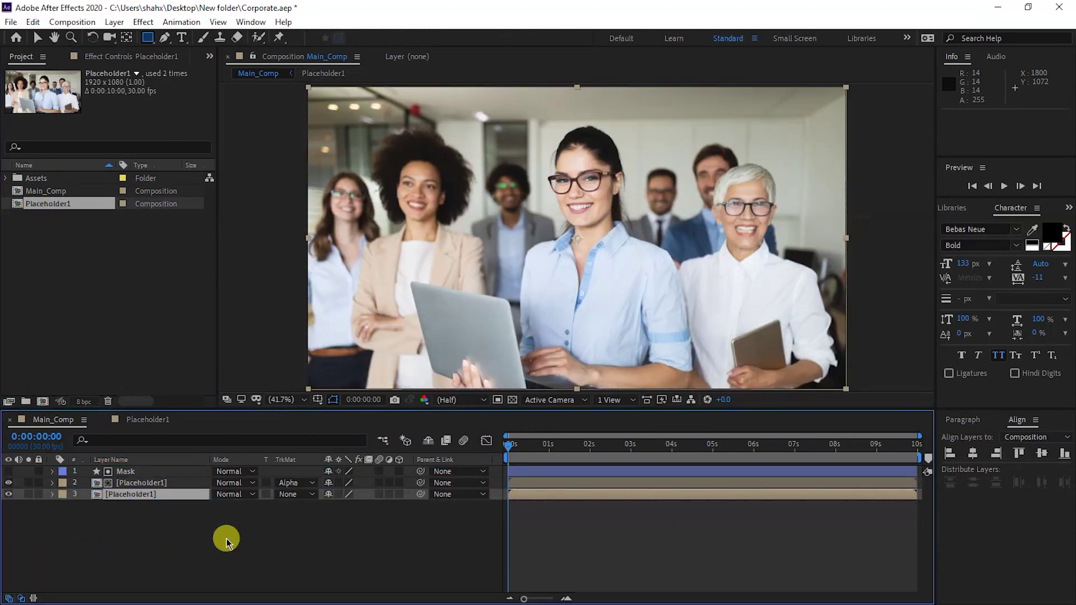
{"action": "left_click_drag", "start_coordinate": [227, 541], "coordinate": [150, 459]}
{"action": "key", "text": "p"}
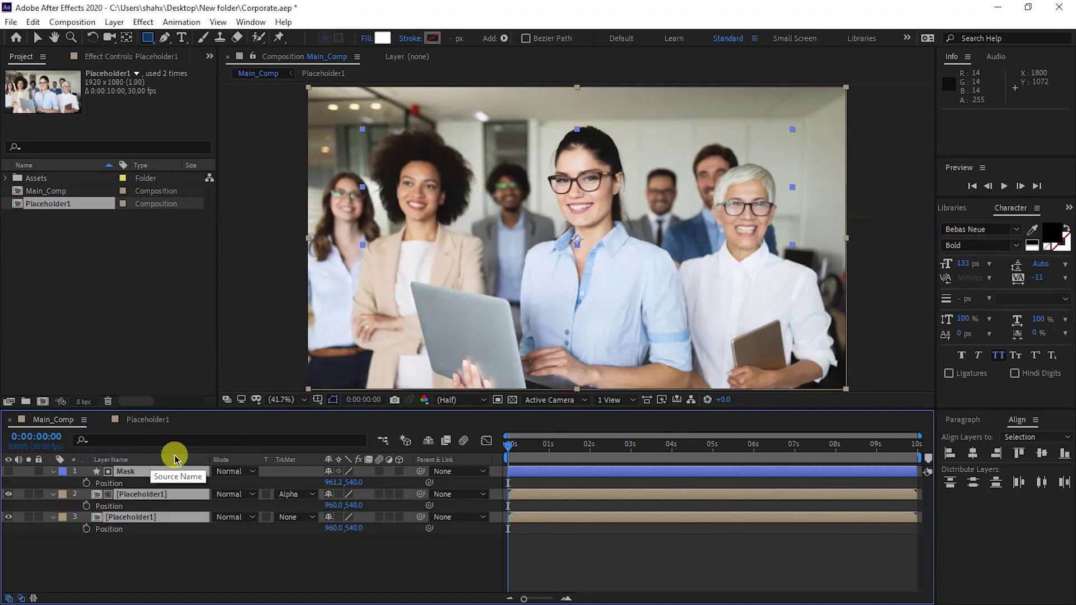
{"action": "left_click_drag", "start_coordinate": [524, 454], "coordinate": [548, 469]}
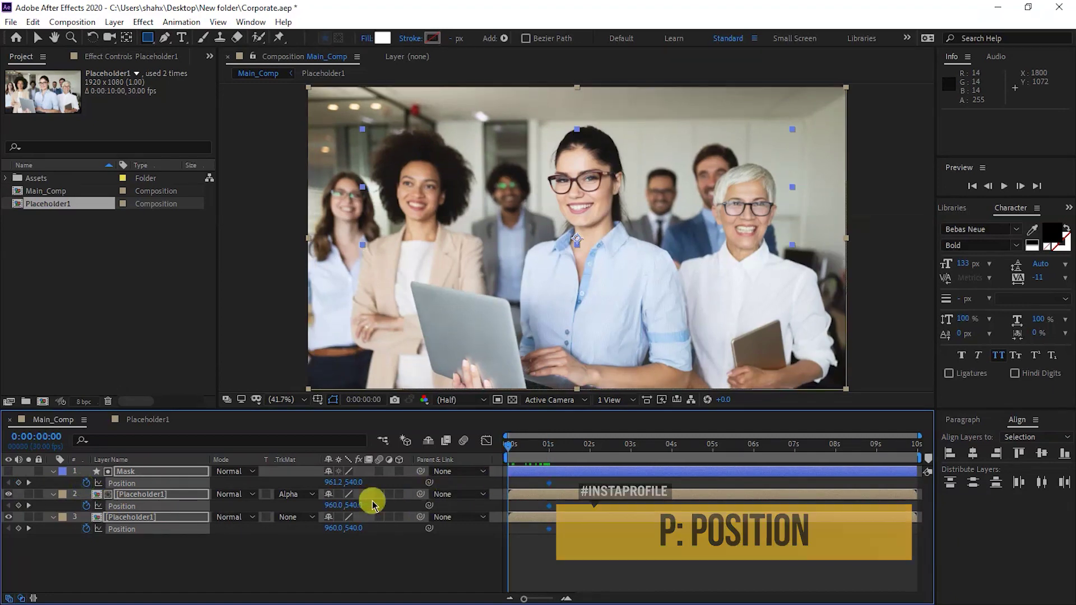
{"action": "key", "text": "Home"}
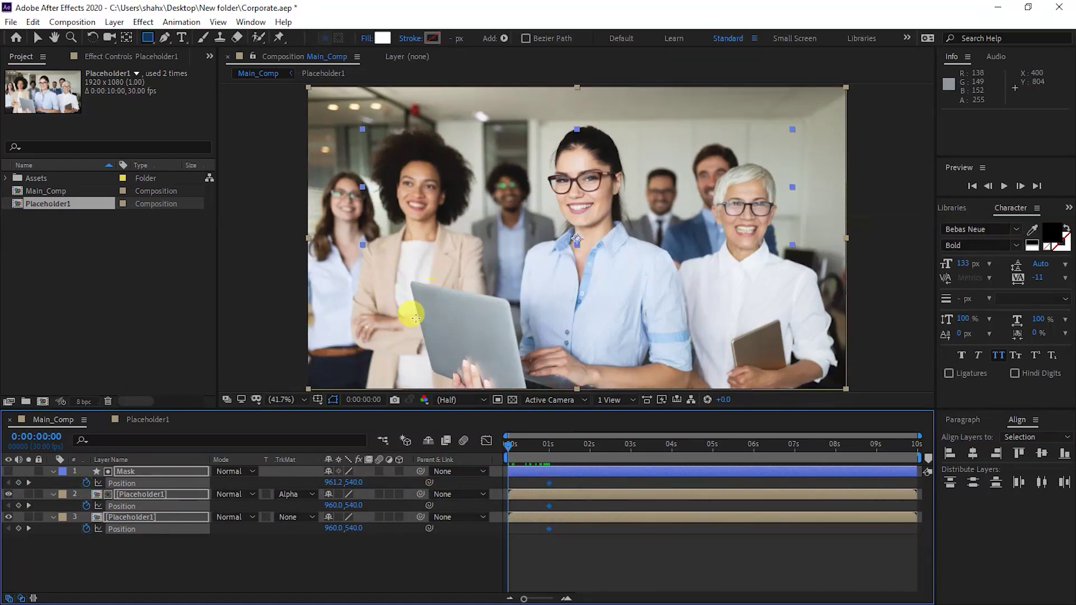
{"action": "left_click_drag", "start_coordinate": [415, 318], "coordinate": [489, 536]}
{"action": "left_click_drag", "start_coordinate": [326, 483], "coordinate": [828, 496]}
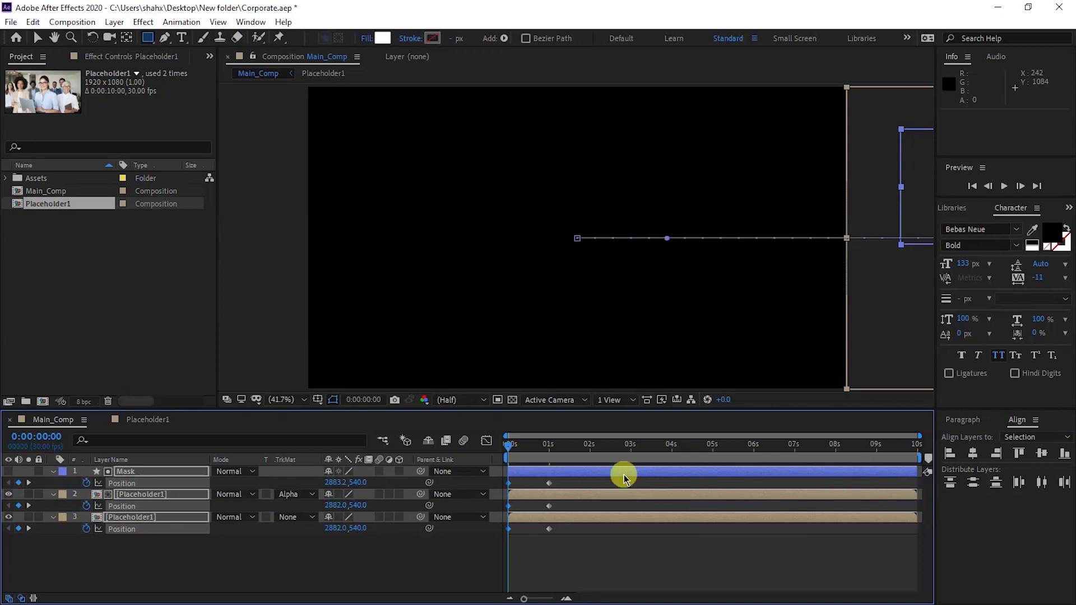
{"action": "left_click", "coordinate": [673, 461]}
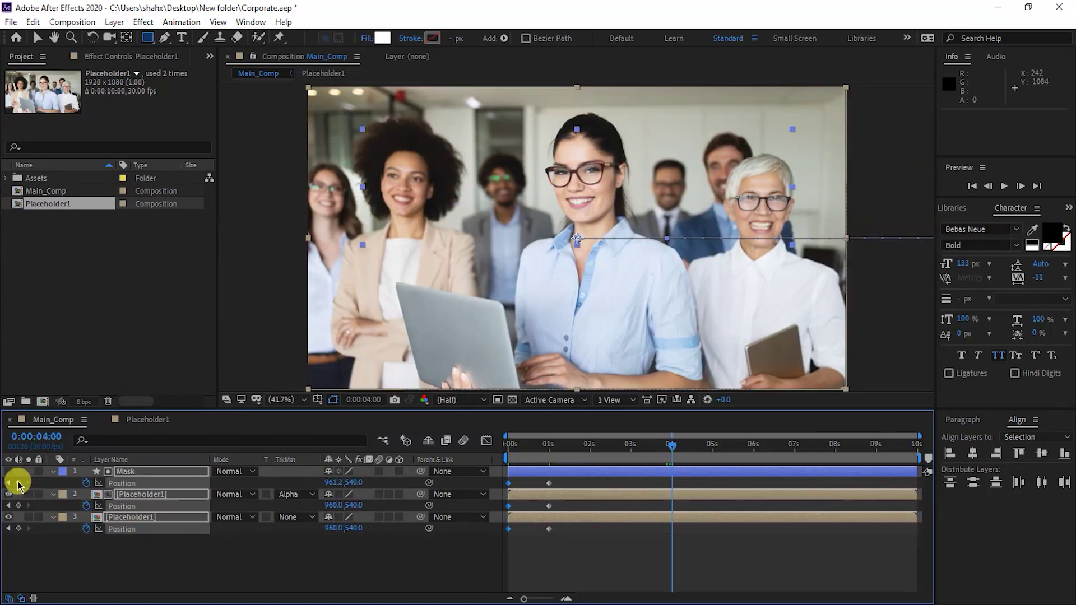
{"action": "left_click", "coordinate": [713, 460]}
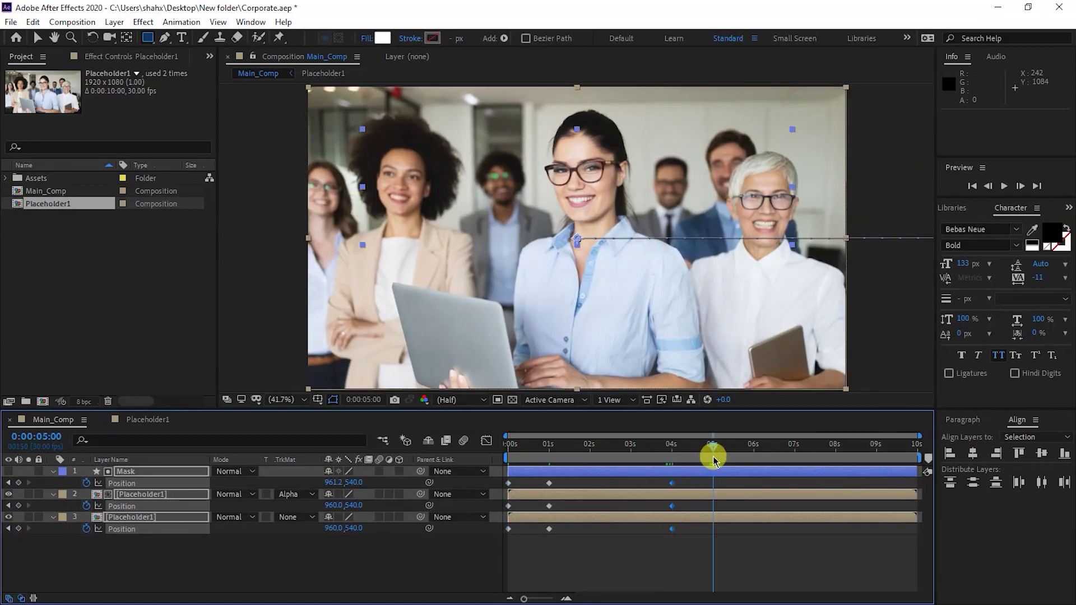
{"action": "left_click_drag", "start_coordinate": [322, 494], "coordinate": [371, 493]}
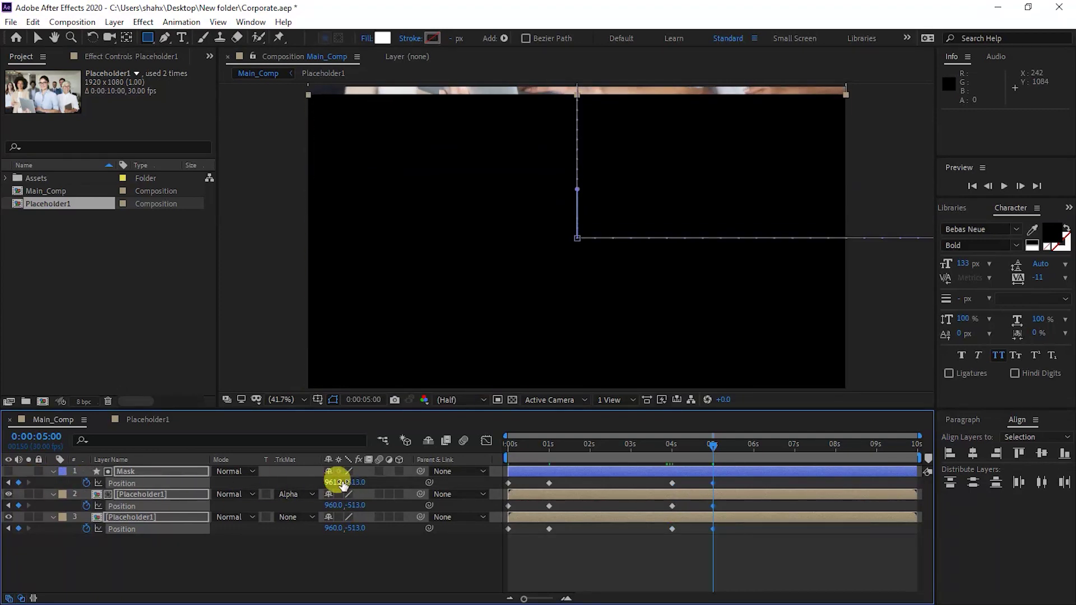
Apply Easy Ease to all Position keyframes and raise their influence to about 93.6%.
{"action": "left_click_drag", "start_coordinate": [758, 477], "coordinate": [493, 557]}
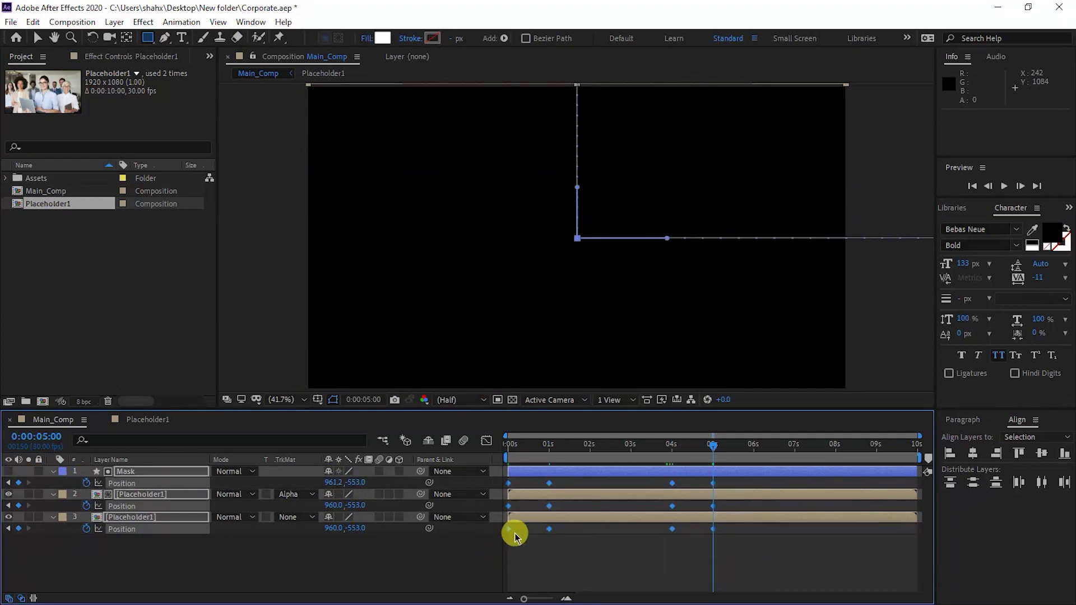
{"action": "right_click", "coordinate": [509, 535]}
{"action": "mouse_move", "coordinate": [616, 521]}
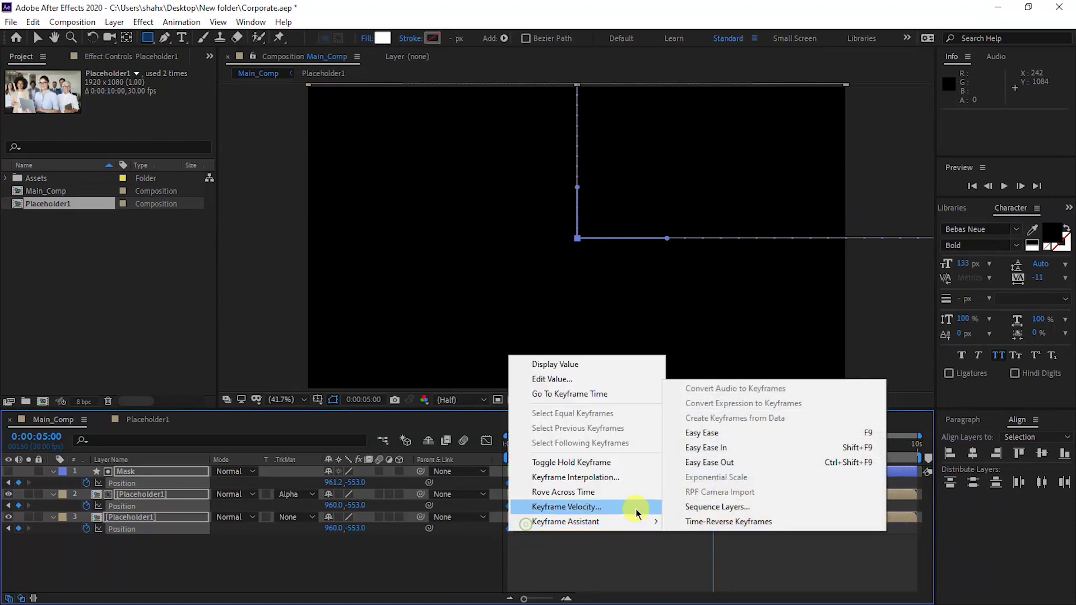
{"action": "left_click", "coordinate": [719, 437]}
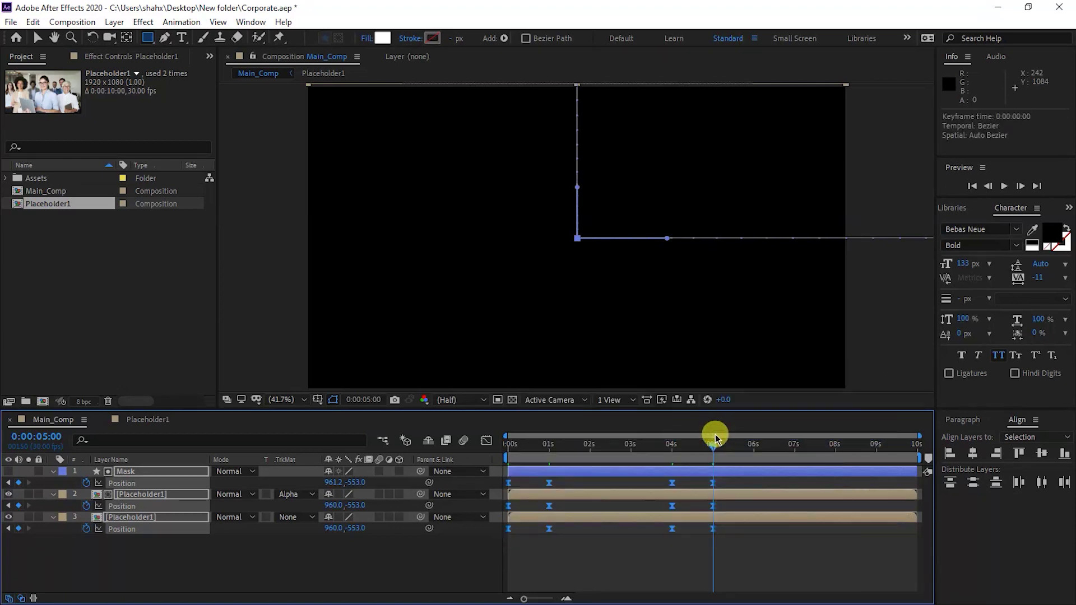
{"action": "left_click", "coordinate": [486, 440]}
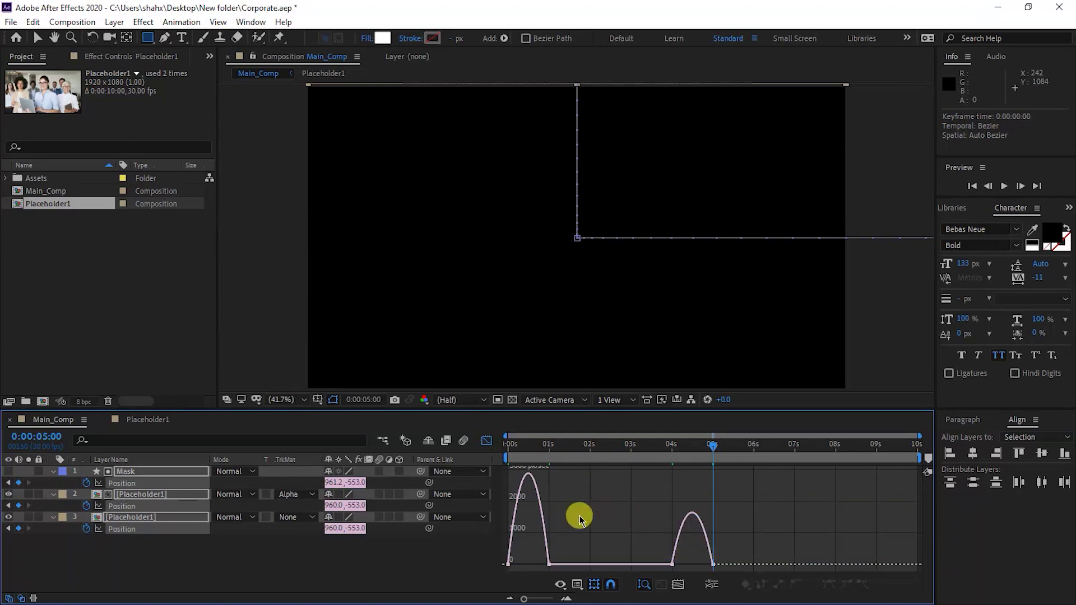
{"action": "right_click", "coordinate": [601, 504]}
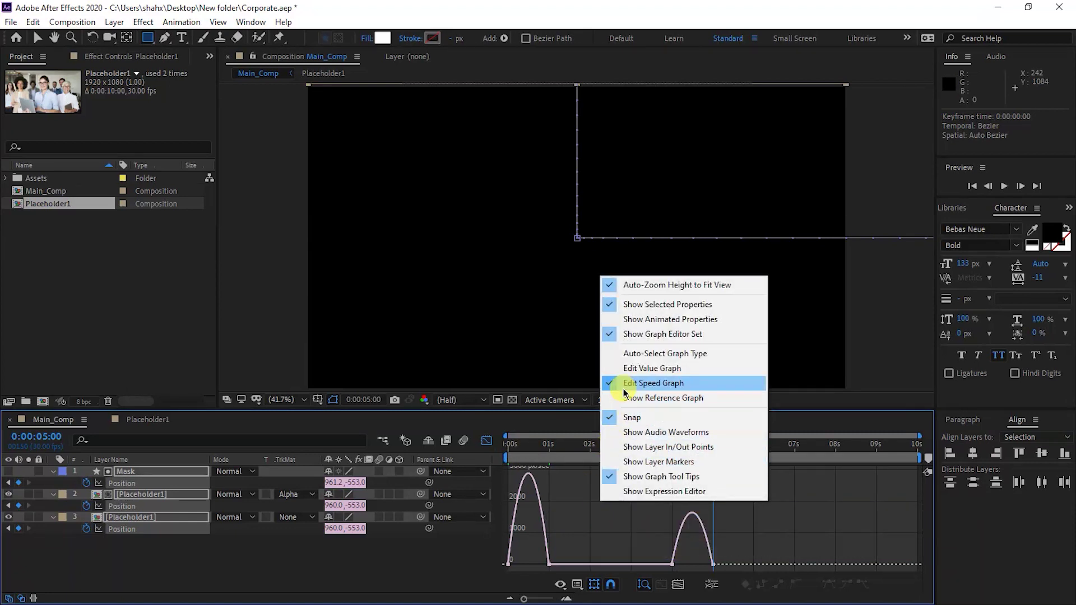
{"action": "left_click", "coordinate": [761, 535]}
{"action": "left_click_drag", "start_coordinate": [761, 535], "coordinate": [480, 584]}
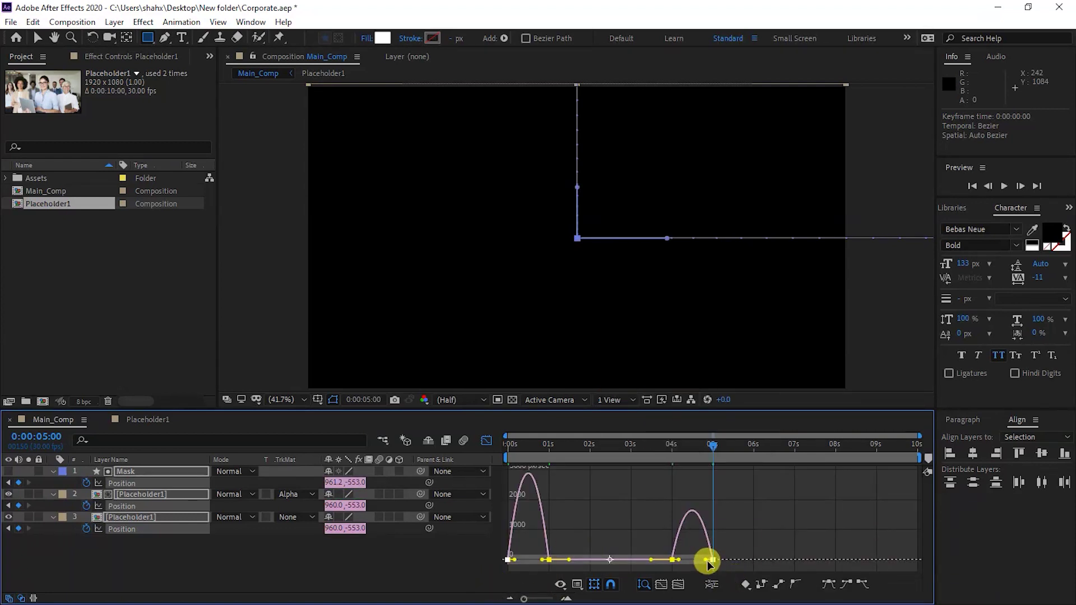
{"action": "left_click_drag", "start_coordinate": [702, 560], "coordinate": [686, 565]}
{"action": "left_click", "coordinate": [487, 441]}
Preview the slide animation from the start of the timeline.
{"action": "left_click", "coordinate": [511, 445]}
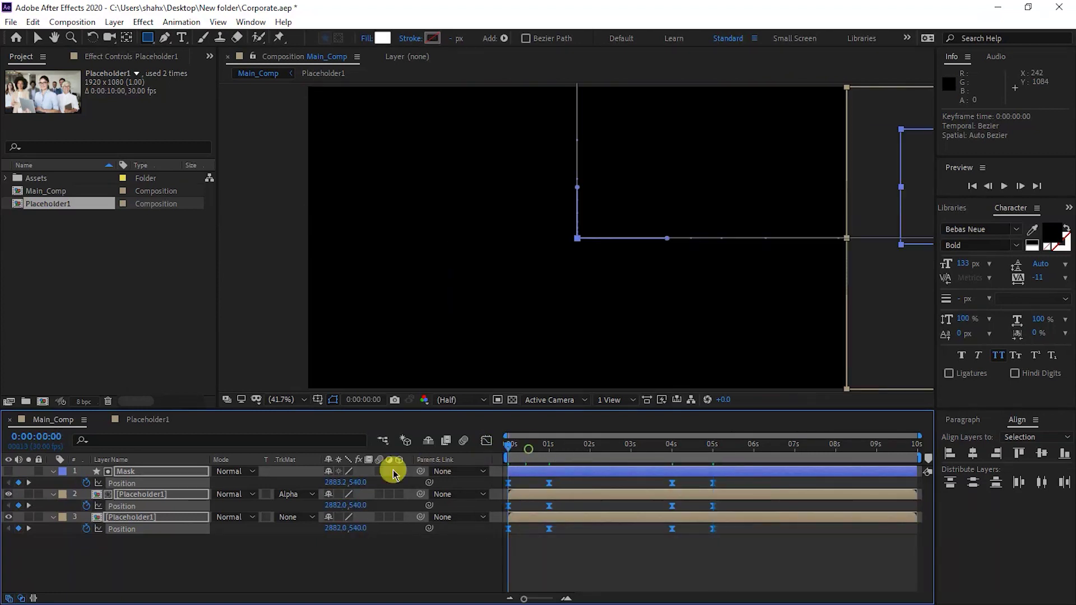
{"action": "key", "text": "space"}
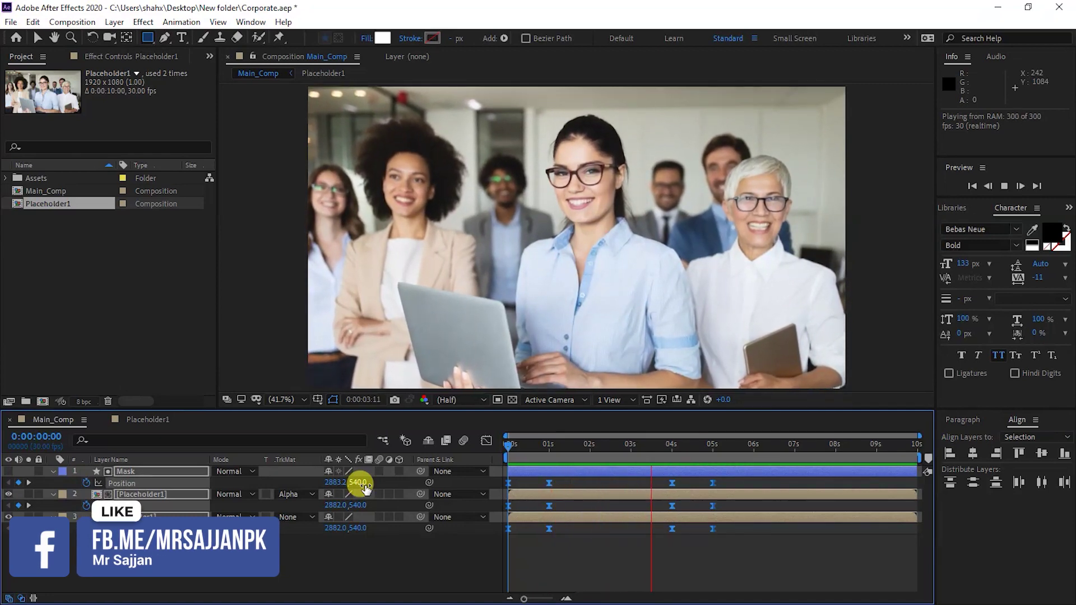
{"action": "key", "text": "space"}
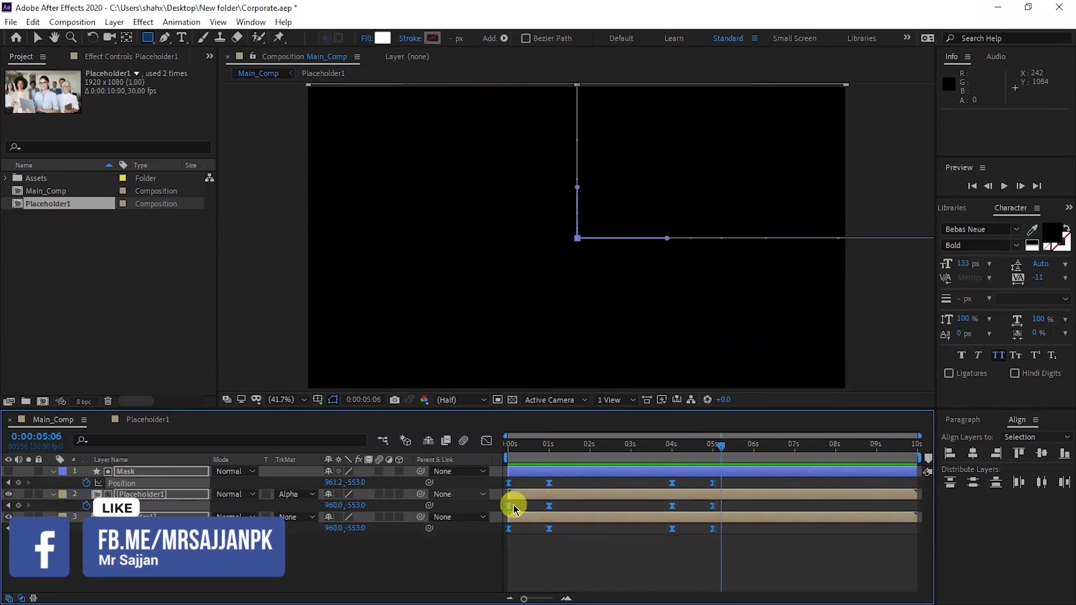
{"action": "left_click", "coordinate": [586, 557]}
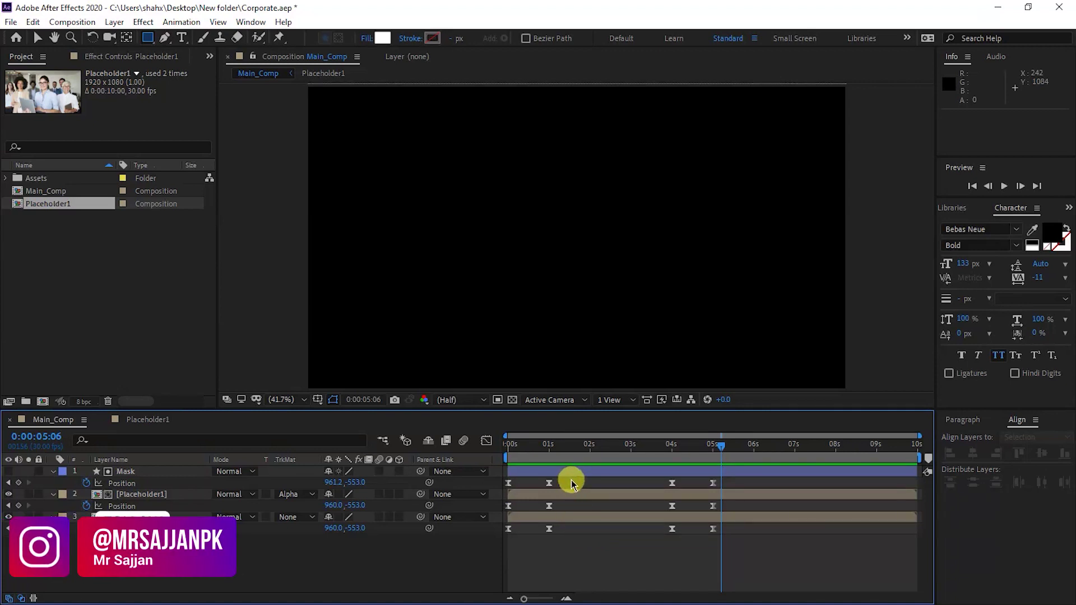
Shift the 1-second keyframes slightly later and the 5-second keyframes to about 0:00:05:07.
{"action": "mouse_move", "coordinate": [571, 480]}
{"action": "left_mouse_down"}
{"action": "mouse_move", "coordinate": [536, 541]}
{"action": "mouse_move", "coordinate": [547, 534]}
{"action": "left_mouse_up"}
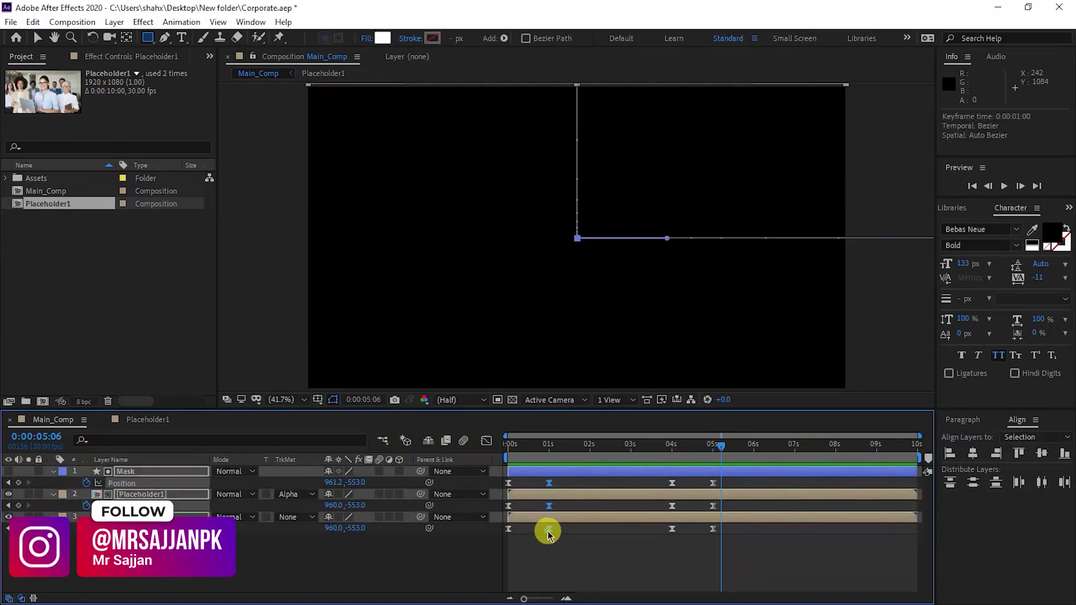
{"action": "left_click_drag", "start_coordinate": [685, 521], "coordinate": [716, 532]}
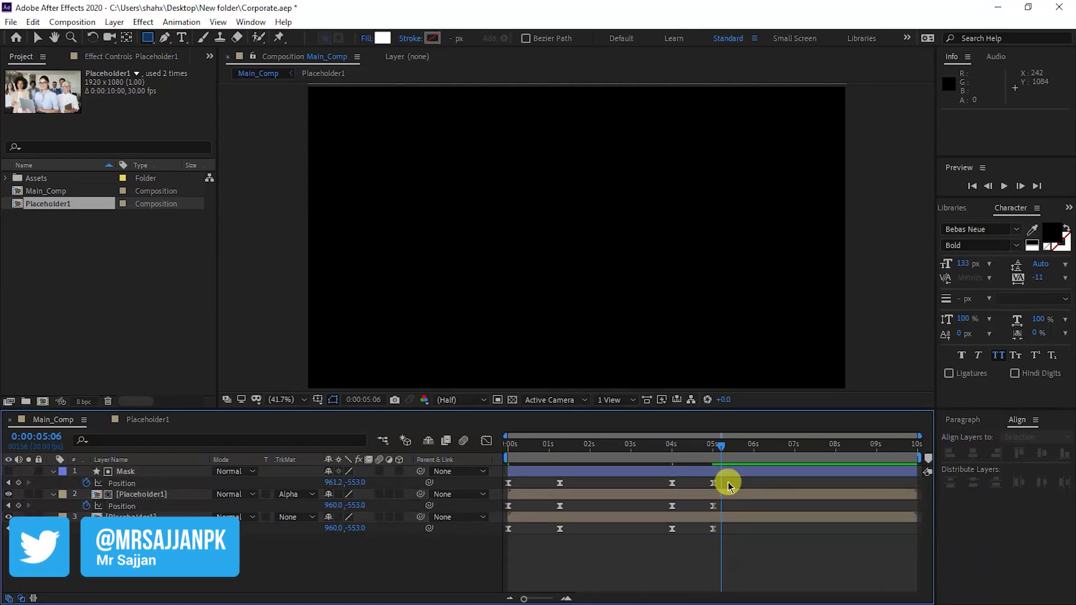
{"action": "left_click_drag", "start_coordinate": [726, 471], "coordinate": [705, 535]}
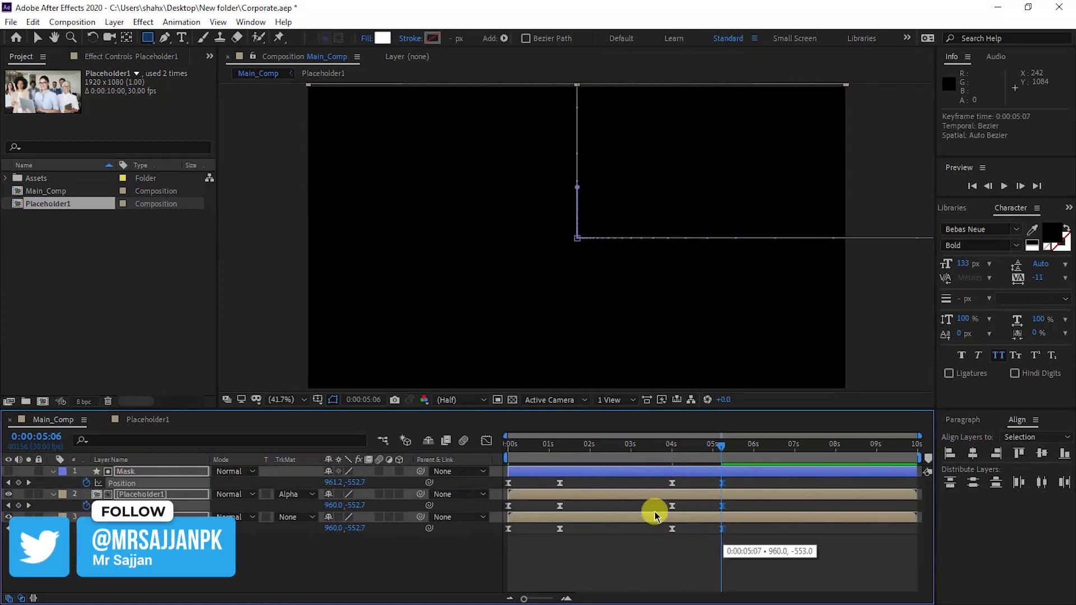
{"action": "left_click_drag", "start_coordinate": [545, 444], "coordinate": [344, 490]}
{"action": "key", "text": "space"}
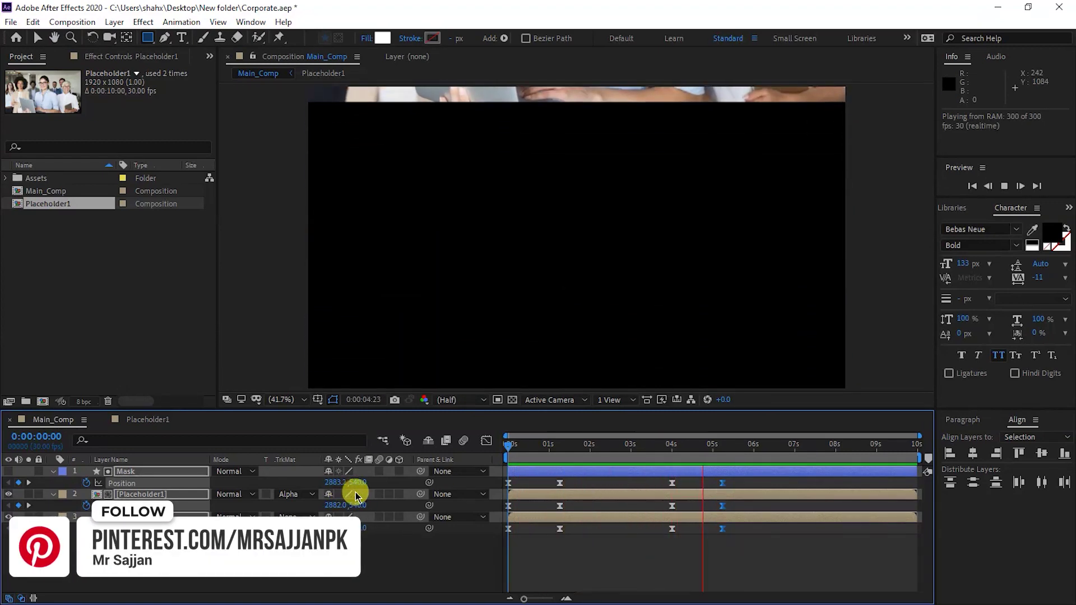
{"action": "left_click_drag", "start_coordinate": [512, 528], "coordinate": [608, 529]}
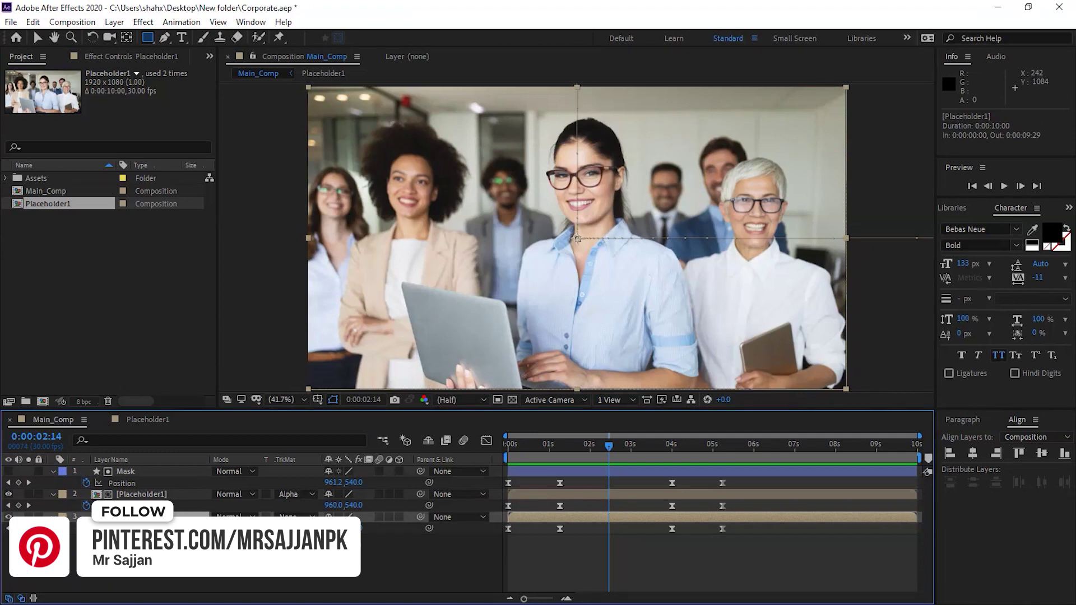
Set the bottom Placeholder1 layer's opacity to 25%.
{"action": "key", "text": "t"}
{"action": "left_click", "coordinate": [305, 529]}
{"action": "left_click", "coordinate": [333, 530]}
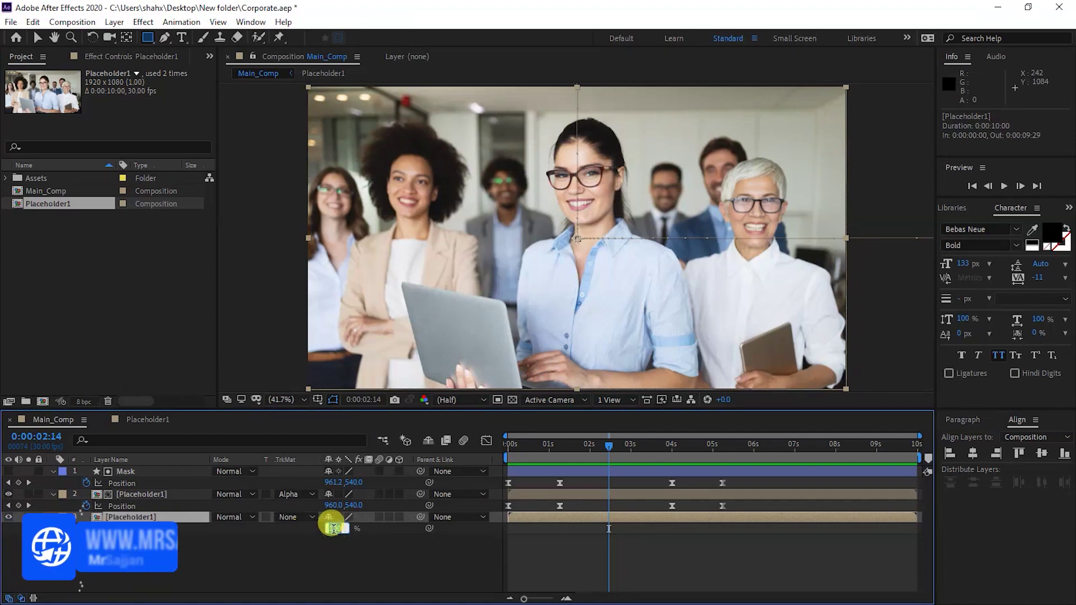
{"action": "type", "text": "25"}
{"action": "key", "text": "Return"}
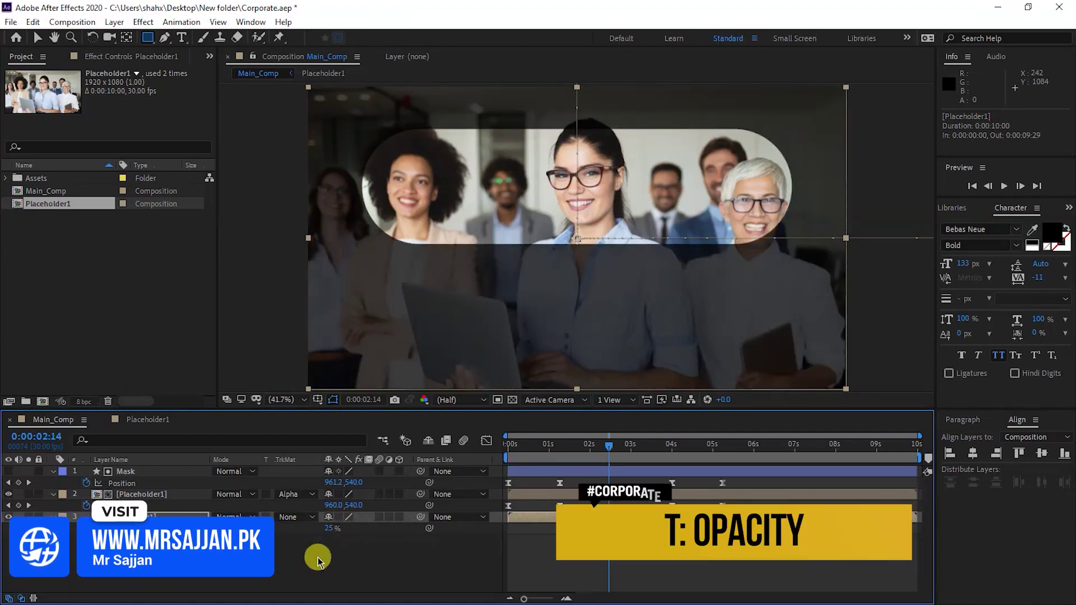
Apply Gaussian Blur (Legacy) to the bottom layer with Blurriness 30.
{"action": "key", "text": "ctrl+space"}
{"action": "type", "text": "lega"}
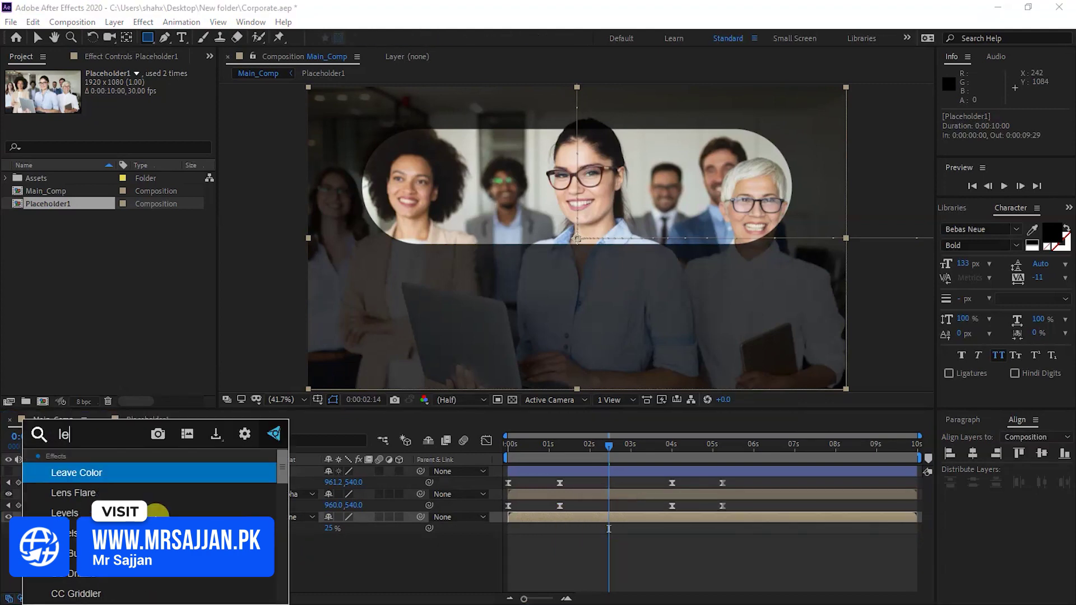
{"action": "key", "text": "Return"}
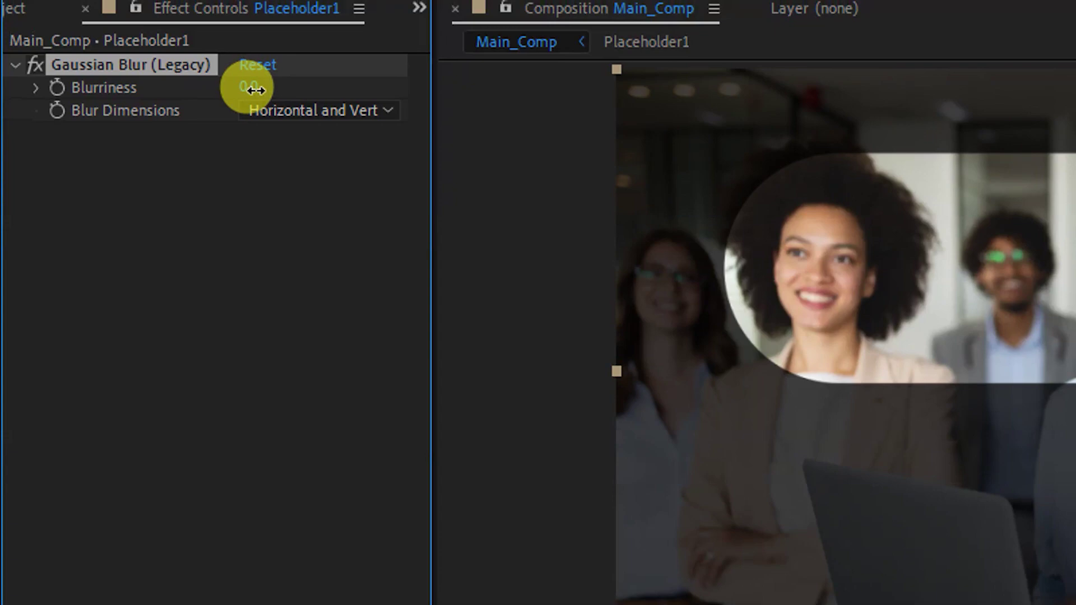
{"action": "left_click", "coordinate": [252, 88]}
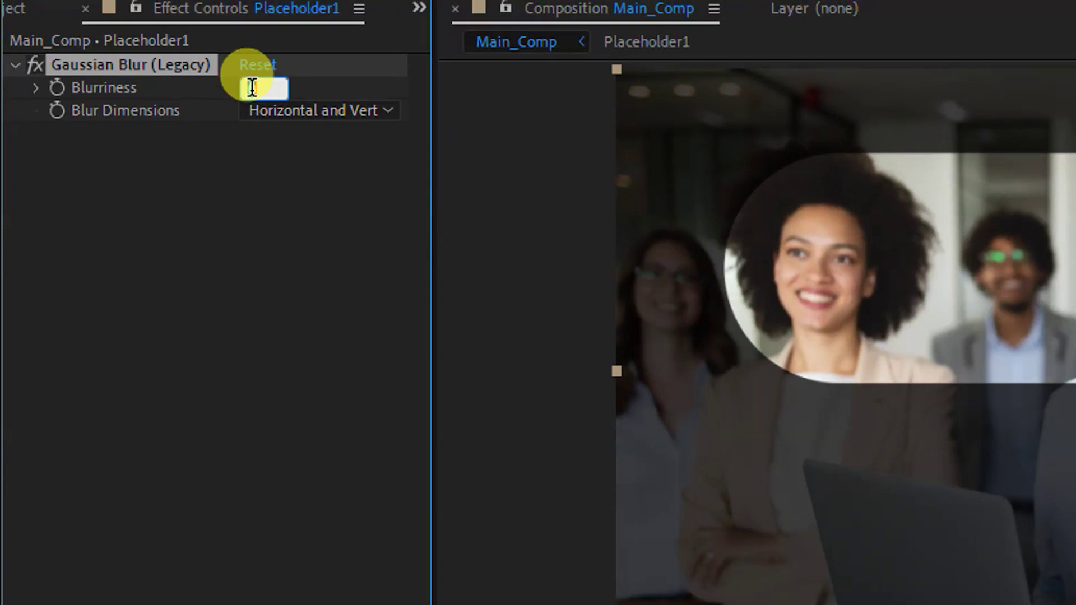
{"action": "type", "text": "30"}
{"action": "key", "text": "Return"}
Add Gaussian Blur (Legacy) to the matted photo layer and keyframe Blurriness 25 at 0s.
{"action": "left_click", "coordinate": [178, 495]}
{"action": "key", "text": "ctrl+space"}
{"action": "type", "text": "Fil"}
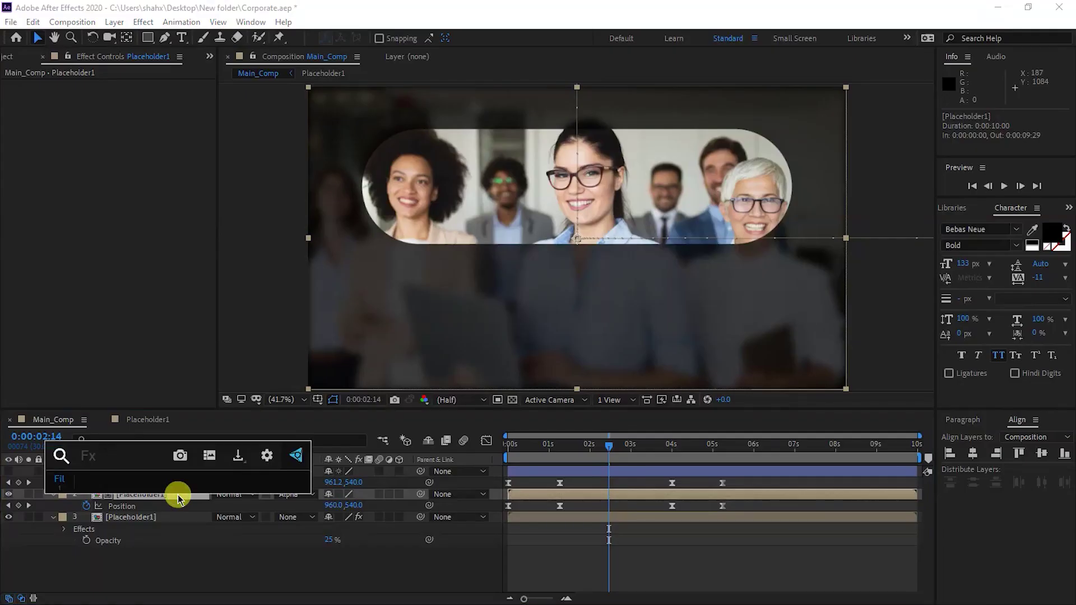
{"action": "type", "text": "leg"}
{"action": "key", "text": "Return"}
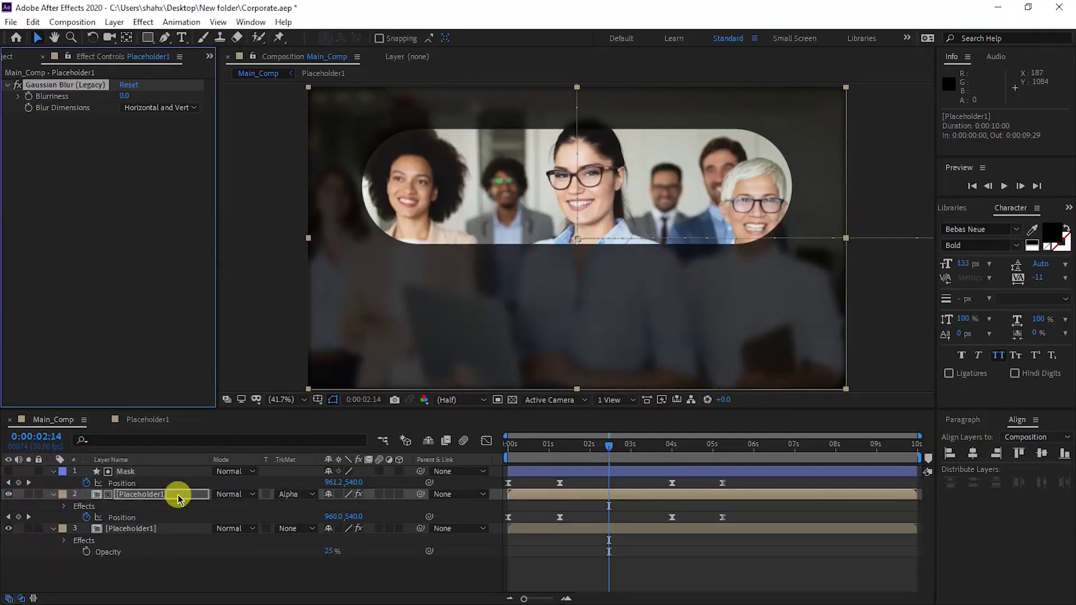
{"action": "left_click", "coordinate": [513, 445]}
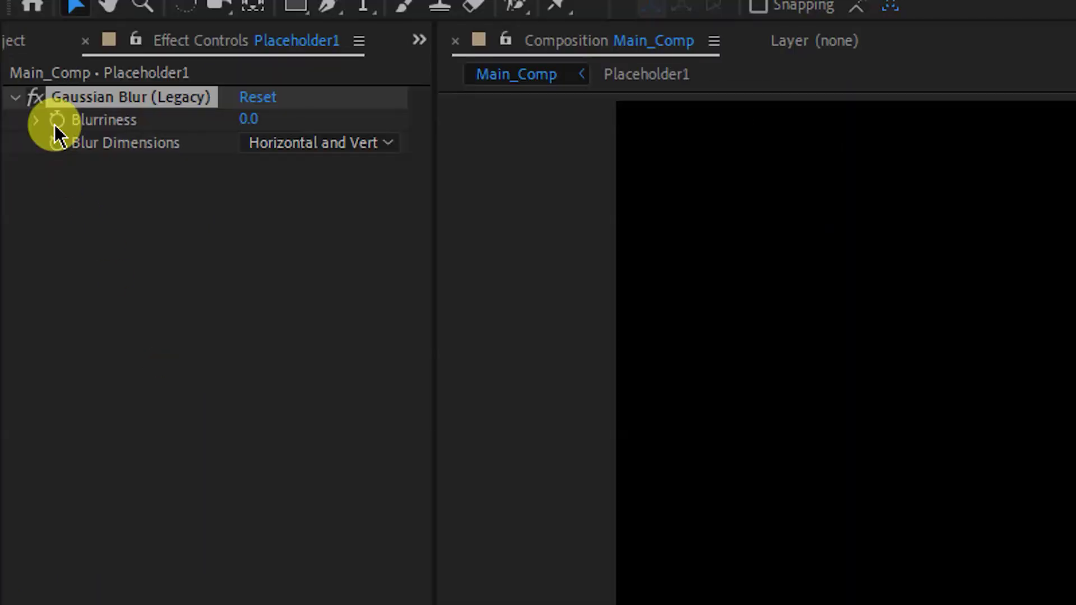
{"action": "left_click", "coordinate": [56, 120]}
{"action": "left_click", "coordinate": [243, 120]}
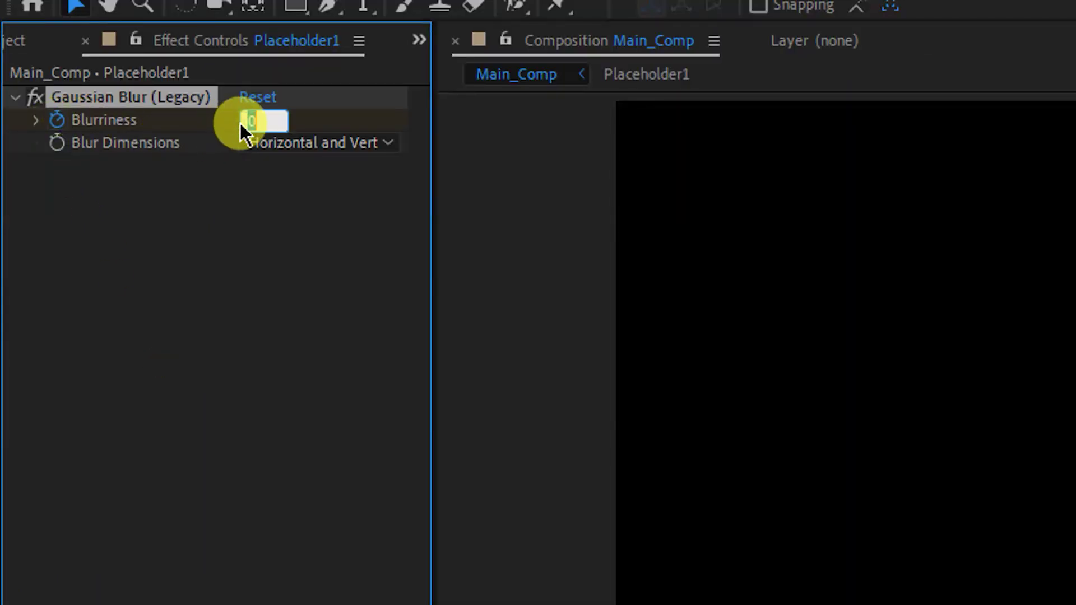
{"action": "type", "text": "25"}
{"action": "key", "text": "Return"}
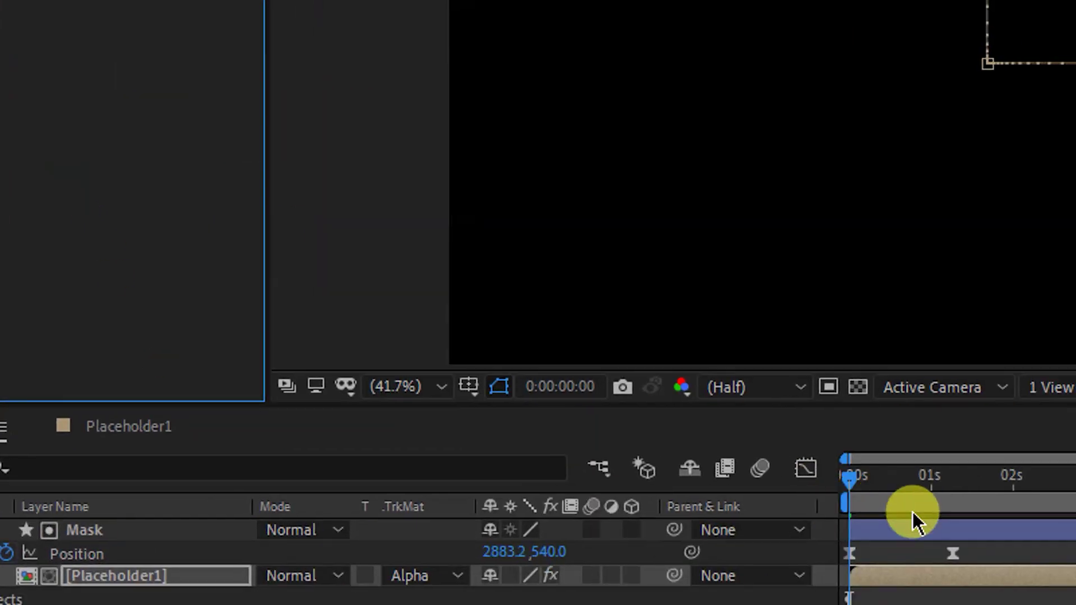
Set Blurriness to 0 at the one-second mark and preview the result.
{"action": "left_click", "coordinate": [914, 500]}
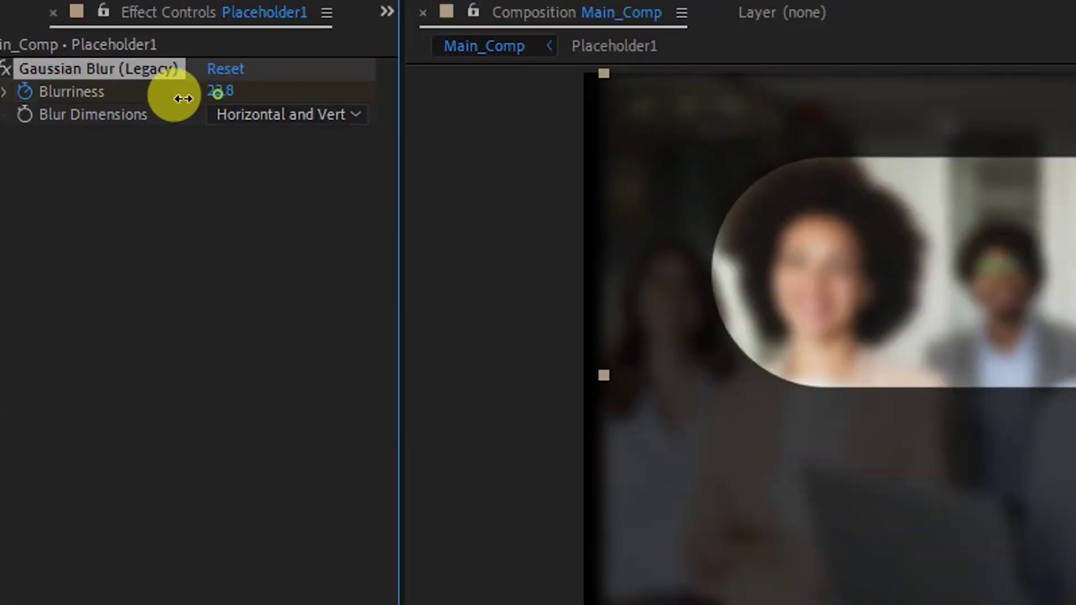
{"action": "left_click_drag", "start_coordinate": [213, 101], "coordinate": [106, 110]}
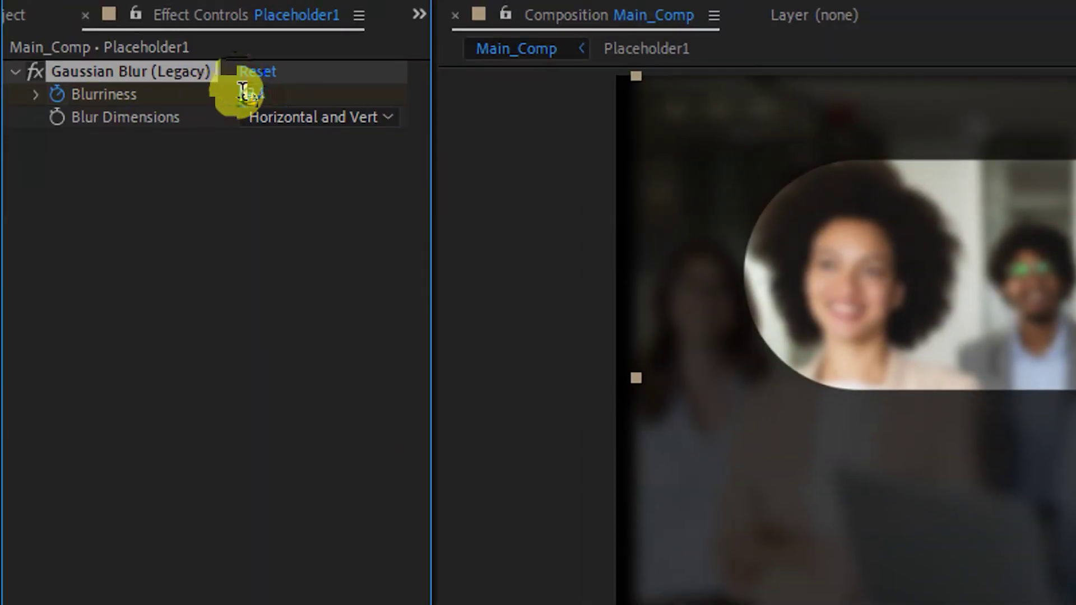
{"action": "left_click", "coordinate": [252, 91]}
{"action": "type", "text": "0"}
{"action": "key", "text": "Return"}
{"action": "key", "text": "space"}
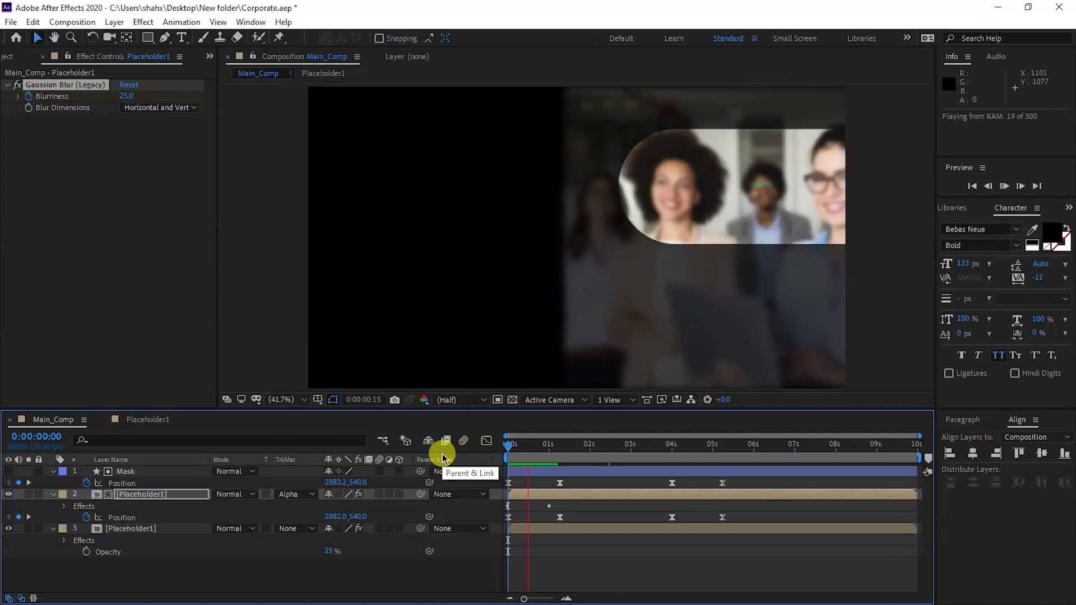
{"action": "left_click", "coordinate": [568, 524]}
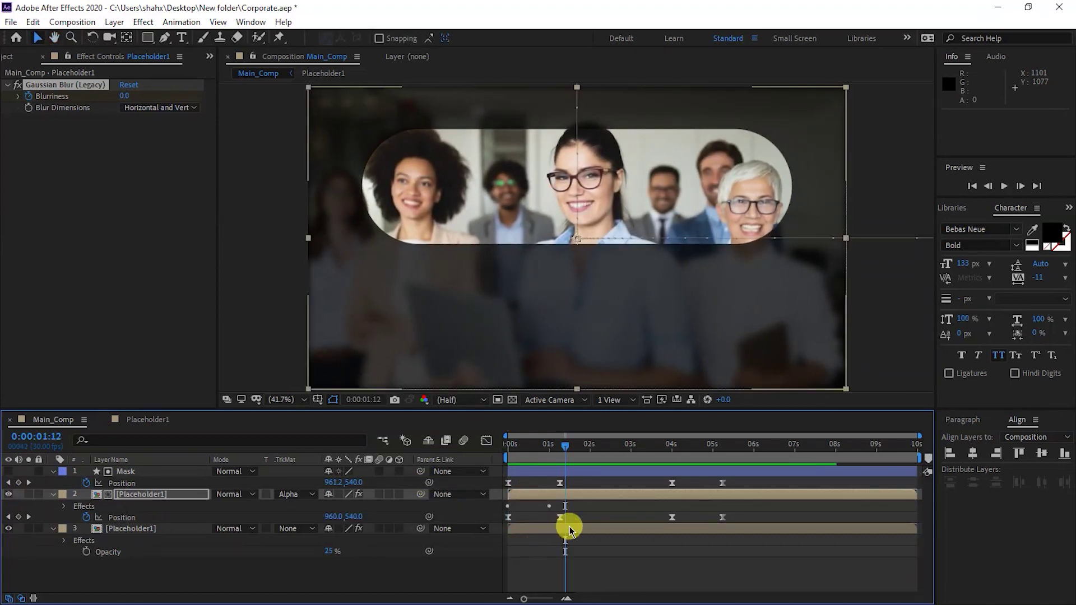
Move the zero-blur keyframe slightly later and preview the animation from the start.
{"action": "left_click", "coordinate": [161, 498]}
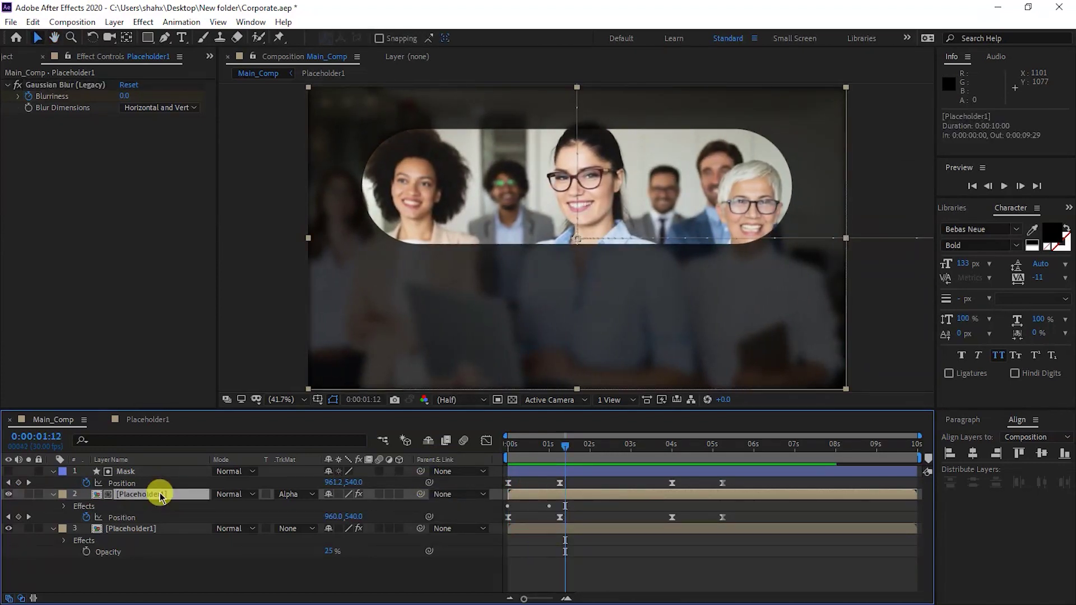
{"action": "key", "text": "u"}
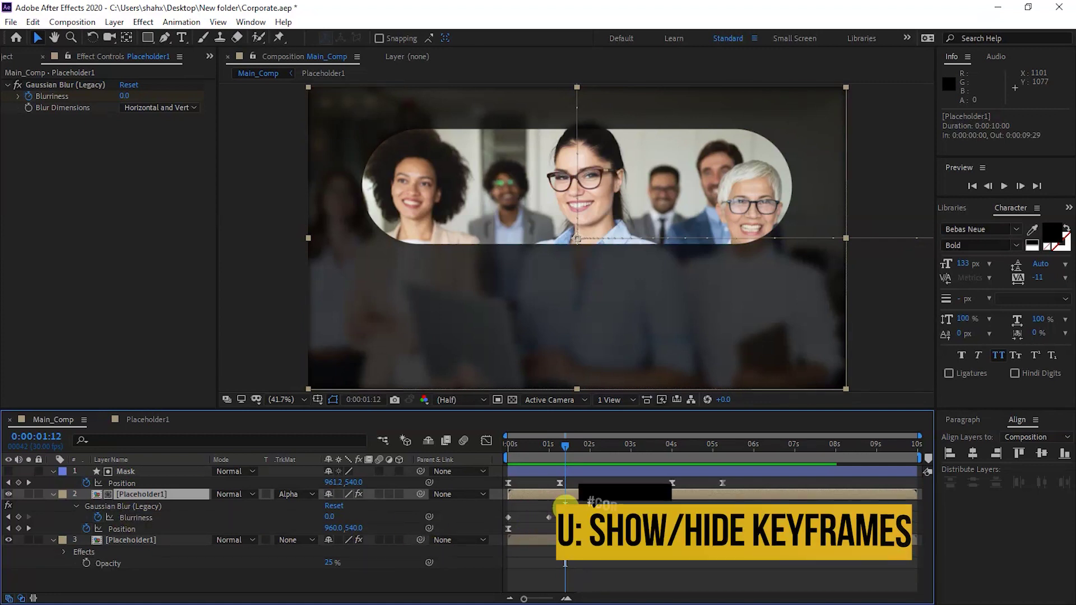
{"action": "left_click_drag", "start_coordinate": [550, 518], "coordinate": [570, 517]}
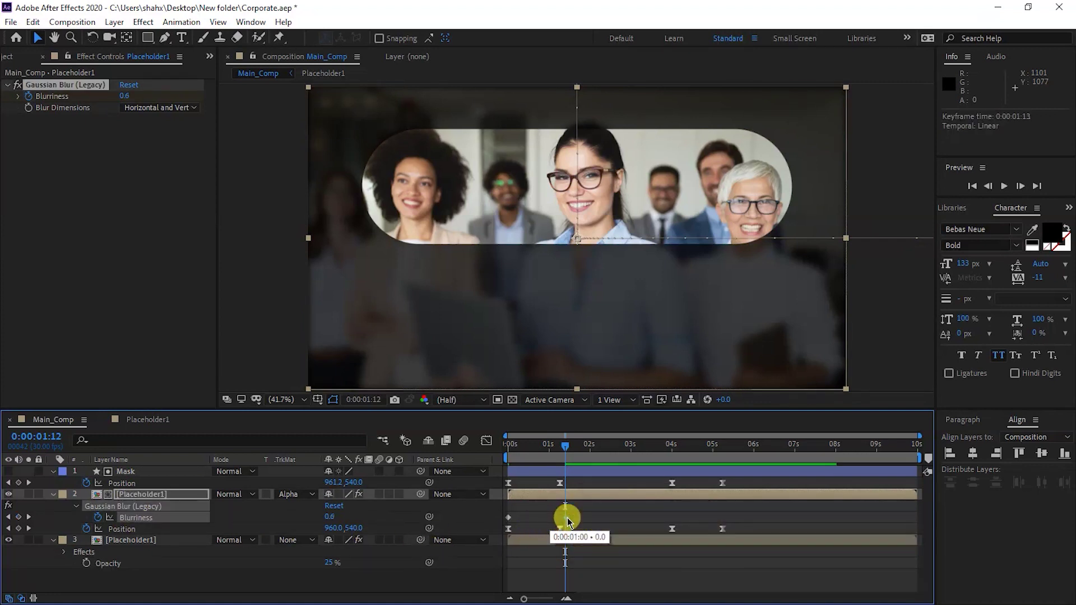
{"action": "left_click", "coordinate": [517, 452]}
{"action": "key", "text": "space"}
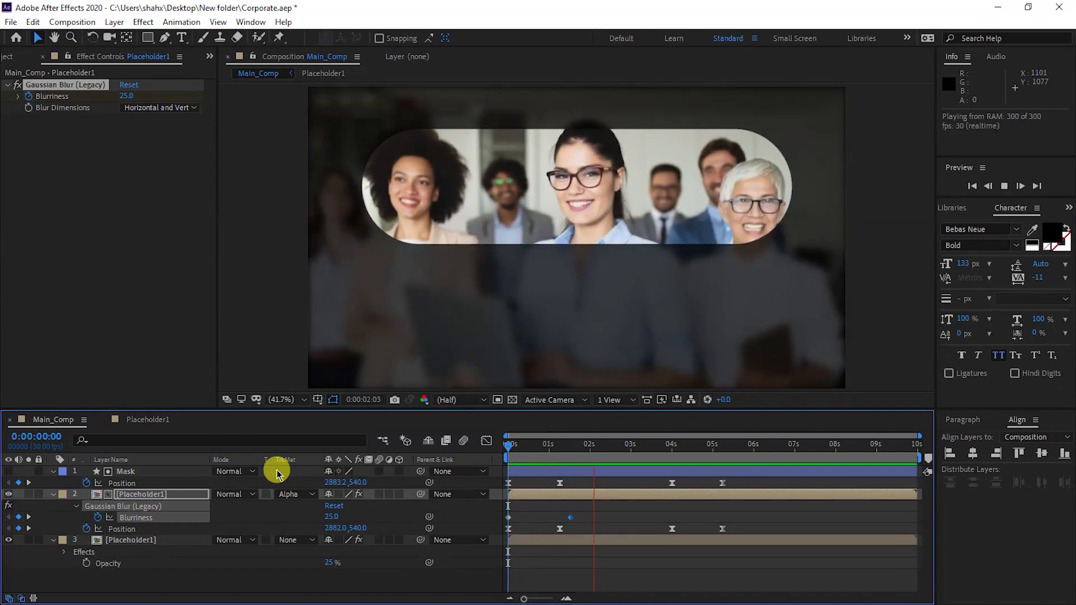
{"action": "key", "text": "space"}
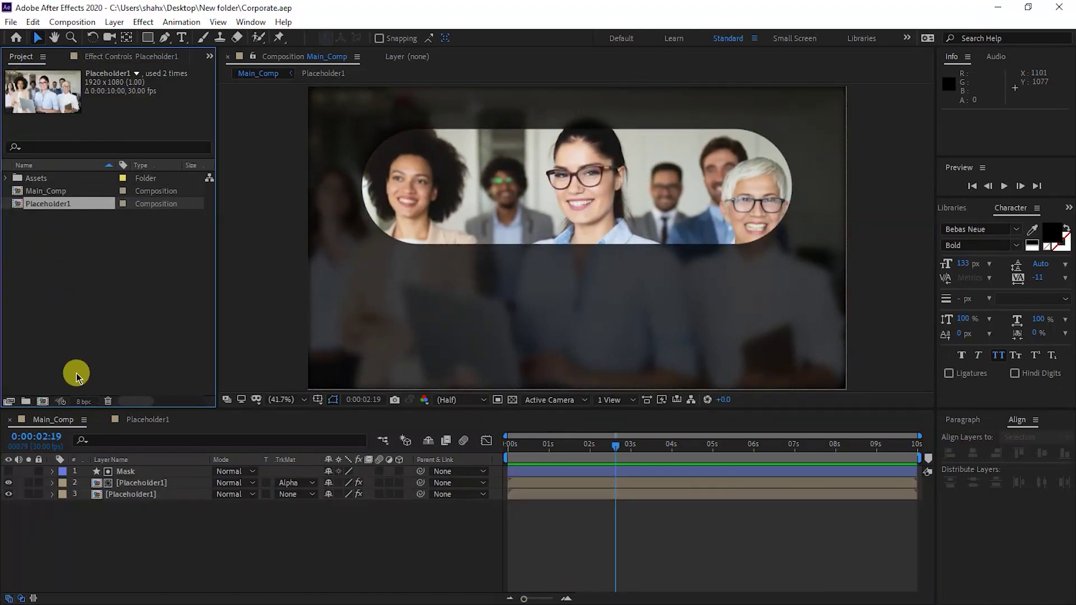
Make a composition named Text01 with width 1000 and height 200.
{"action": "left_click", "coordinate": [43, 401]}
{"action": "type", "text": "Text01"}
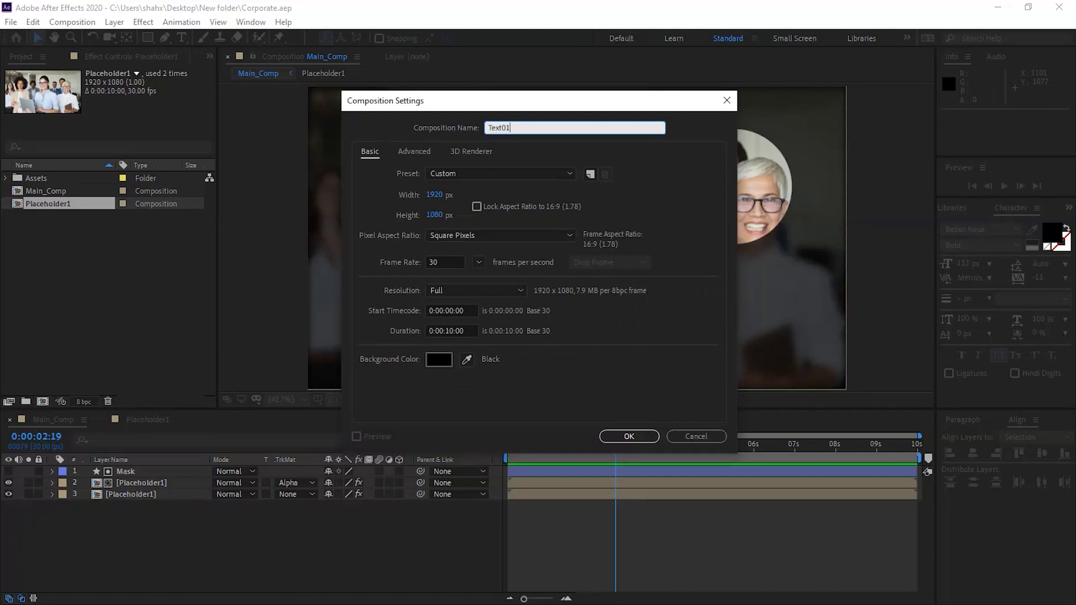
{"action": "key", "text": "Tab"}
{"action": "type", "text": "1"}
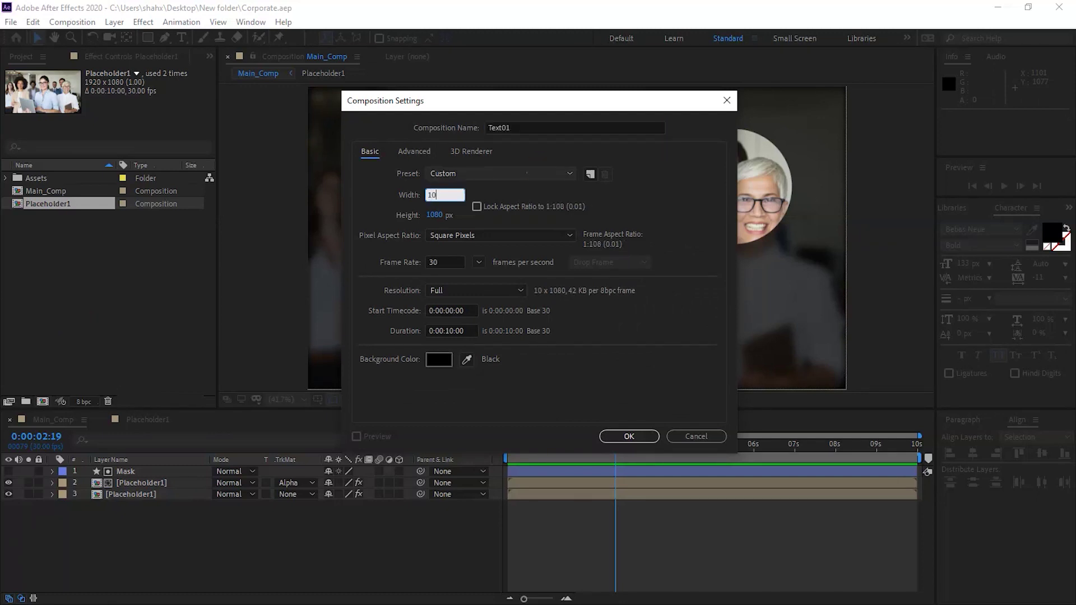
{"action": "key", "text": "Tab"}
{"action": "type", "text": "200"}
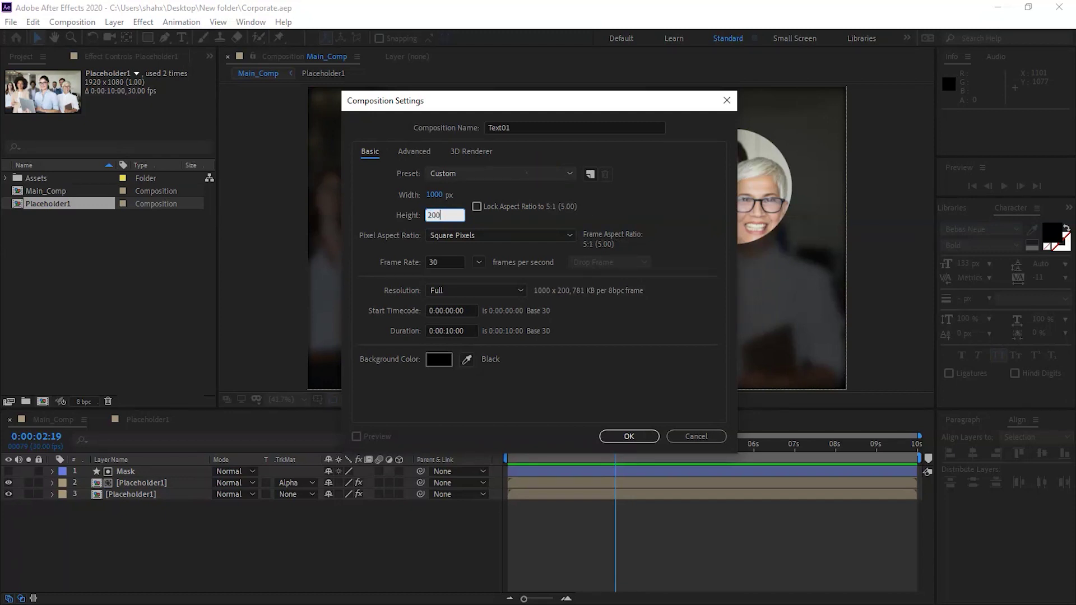
{"action": "key", "text": "Return"}
{"action": "left_click", "coordinate": [147, 37]}
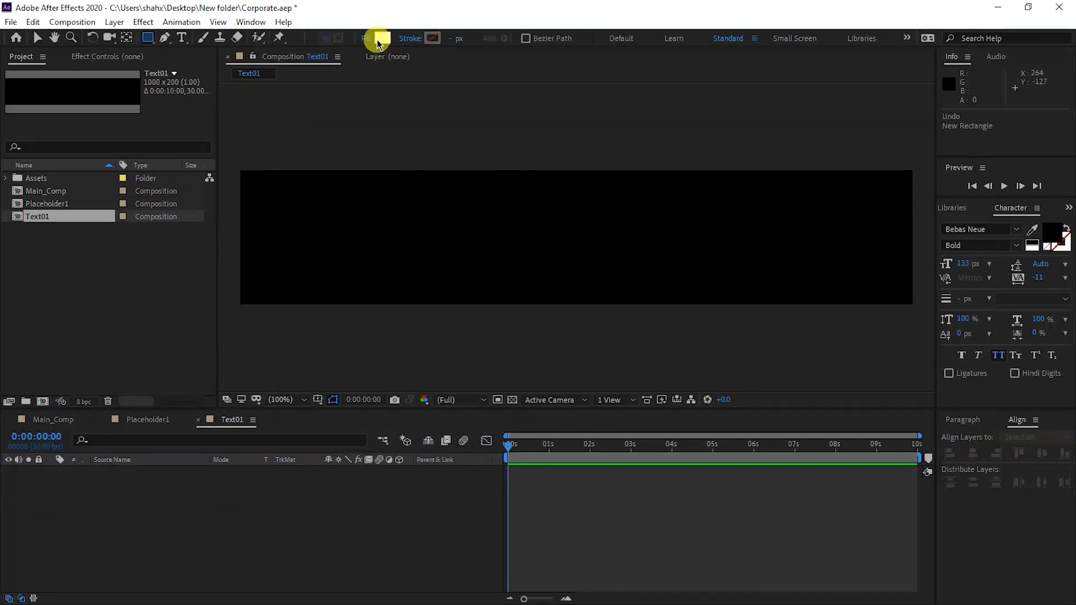
Set the Rectangle tool to a solid stroke with no fill and draw a rectangle across the comp.
{"action": "left_click", "coordinate": [412, 38]}
{"action": "left_click", "coordinate": [412, 184]}
{"action": "left_click", "coordinate": [442, 263]}
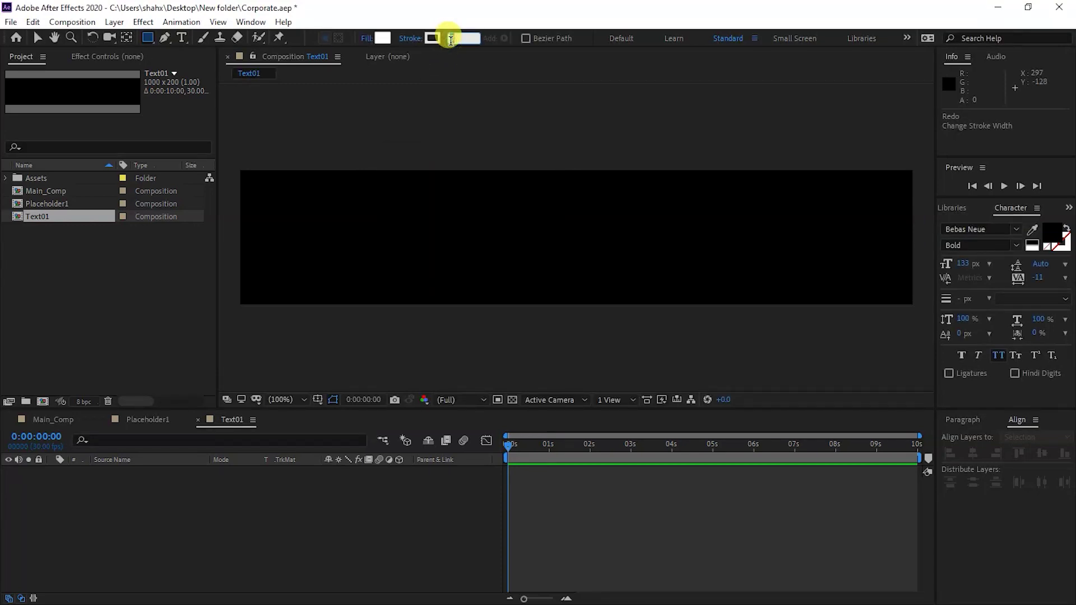
{"action": "left_click", "coordinate": [364, 38]}
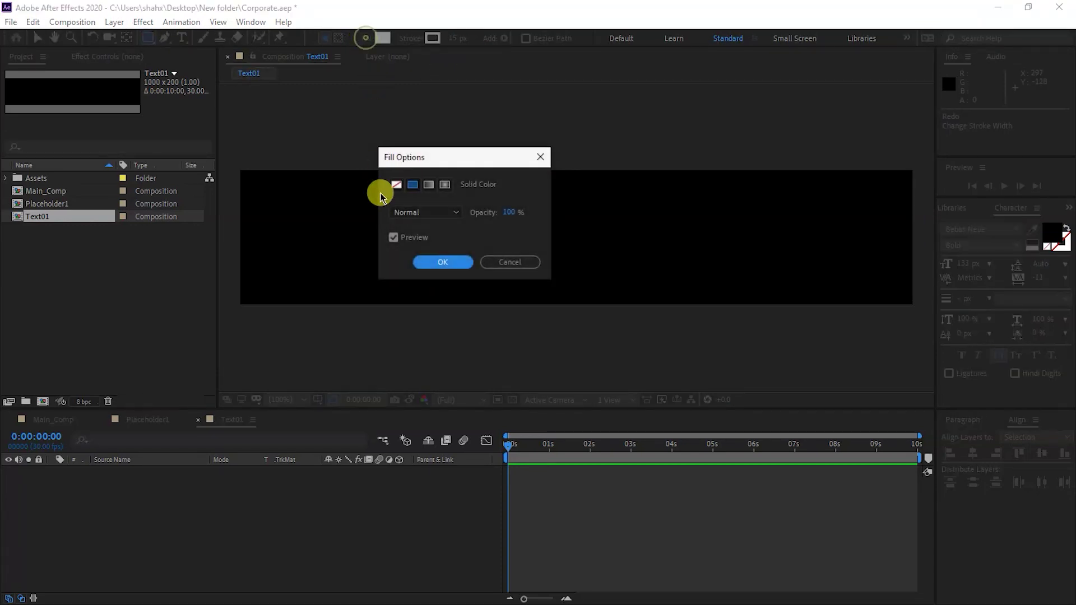
{"action": "left_click", "coordinate": [394, 184]}
{"action": "left_click", "coordinate": [443, 262]}
{"action": "left_click_drag", "start_coordinate": [432, 204], "coordinate": [760, 287]}
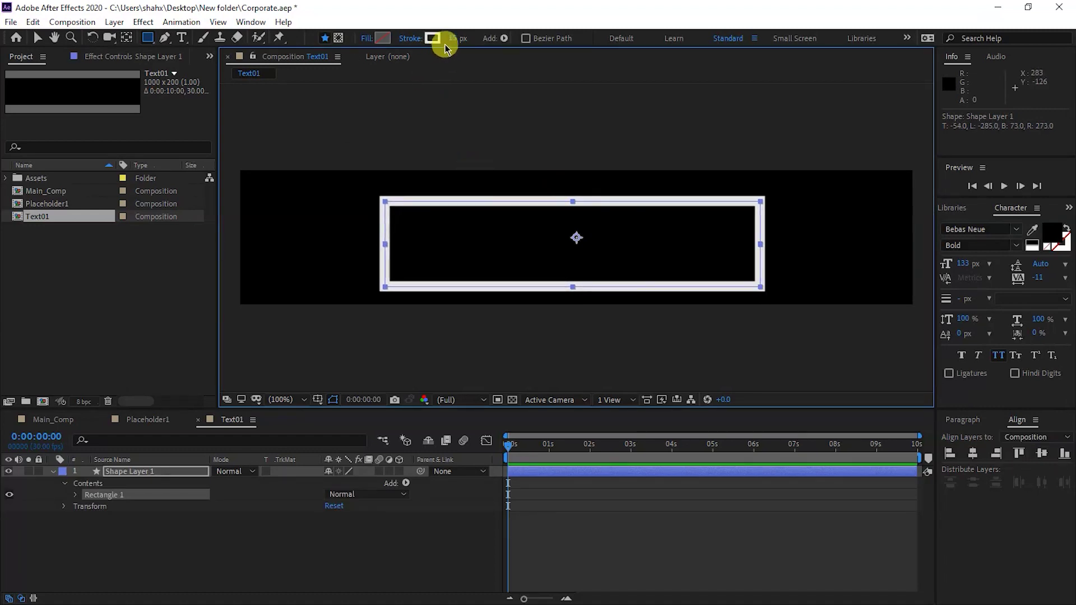
{"action": "left_click_drag", "start_coordinate": [461, 39], "coordinate": [446, 43]}
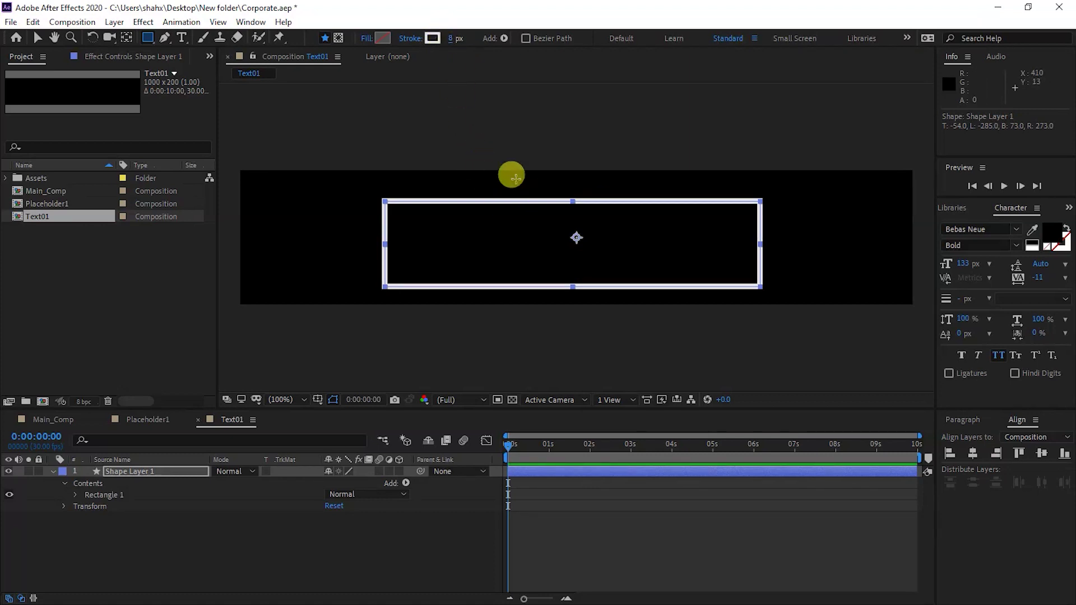
Centre the rectangle both ways, enlarge it to 606.3×138, and set Roundness to 78.
{"action": "left_click", "coordinate": [973, 454]}
{"action": "left_click", "coordinate": [1042, 454]}
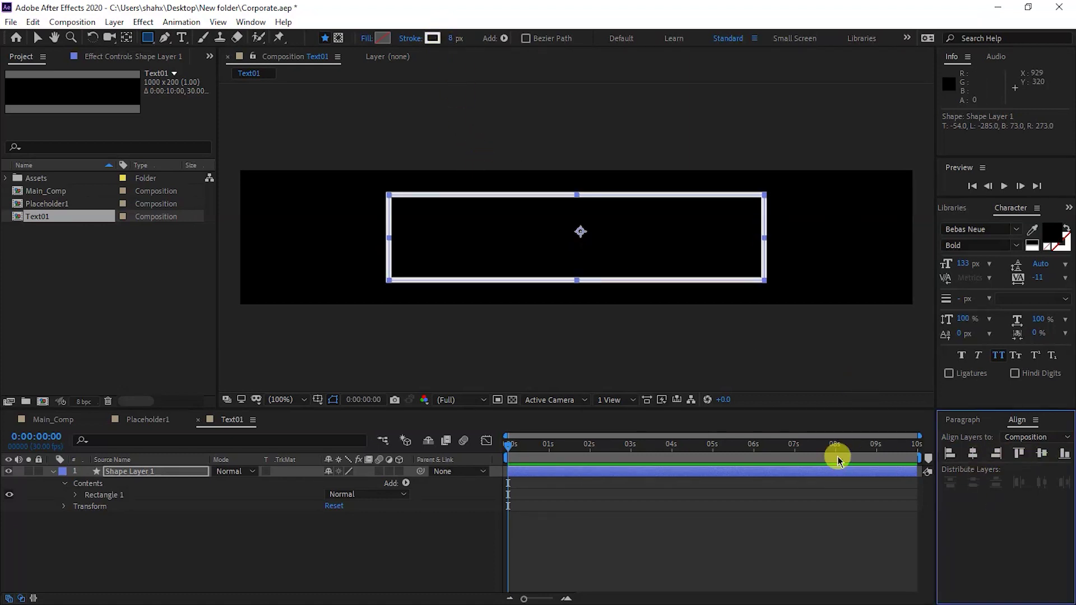
{"action": "left_click", "coordinate": [75, 495]}
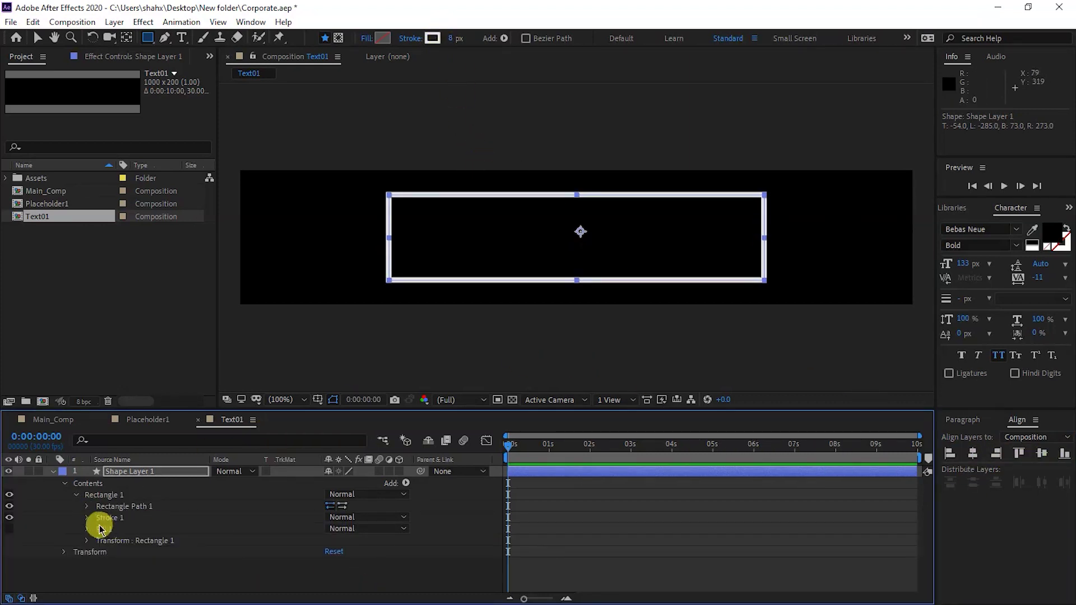
{"action": "left_click", "coordinate": [87, 507]}
{"action": "left_click_drag", "start_coordinate": [364, 517], "coordinate": [379, 520]}
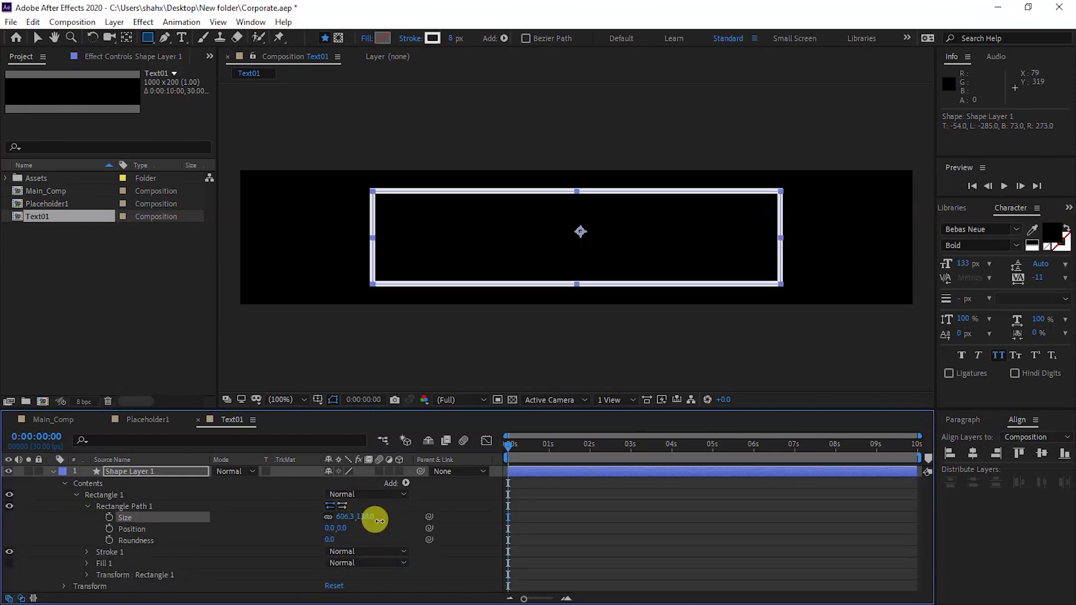
{"action": "left_click", "coordinate": [125, 37]}
{"action": "key", "text": "v"}
{"action": "left_click", "coordinate": [330, 540]}
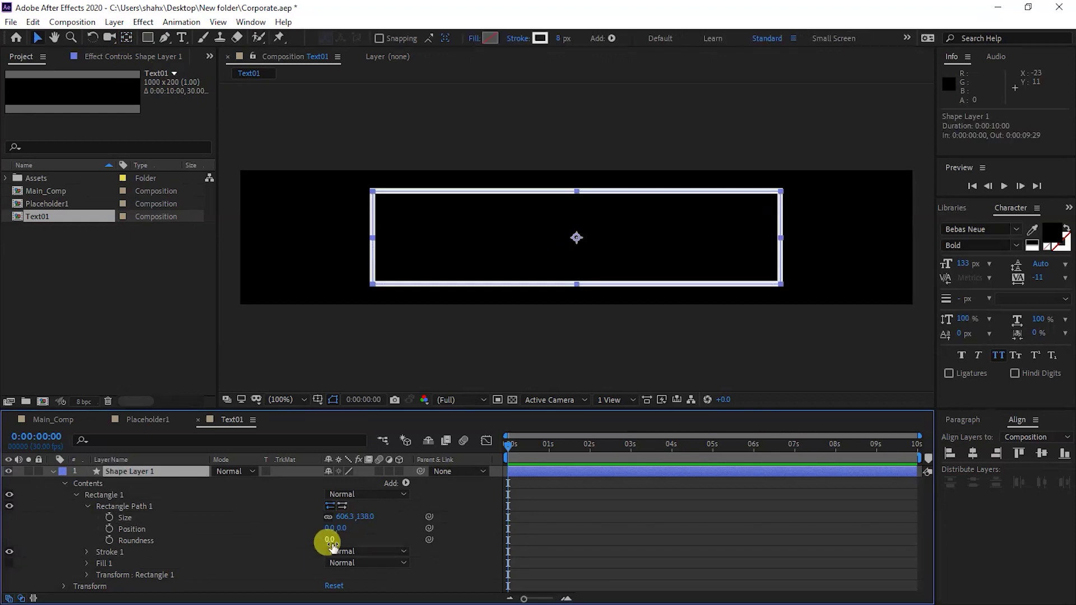
{"action": "left_click_drag", "start_coordinate": [331, 542], "coordinate": [388, 549]}
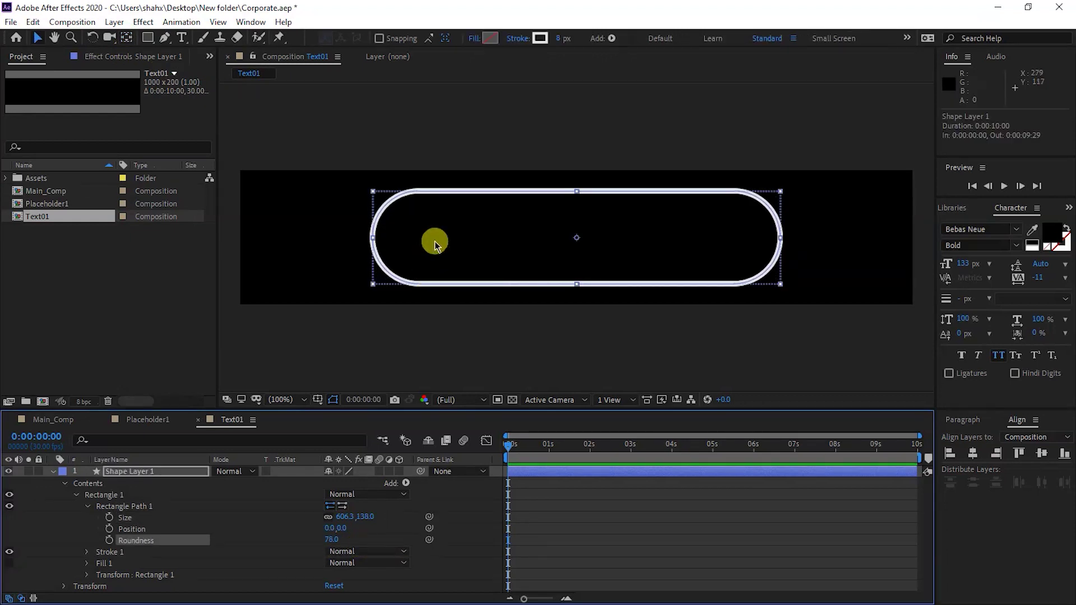
Set the pill's outline stroke width to 6 px.
{"action": "key", "text": "u"}
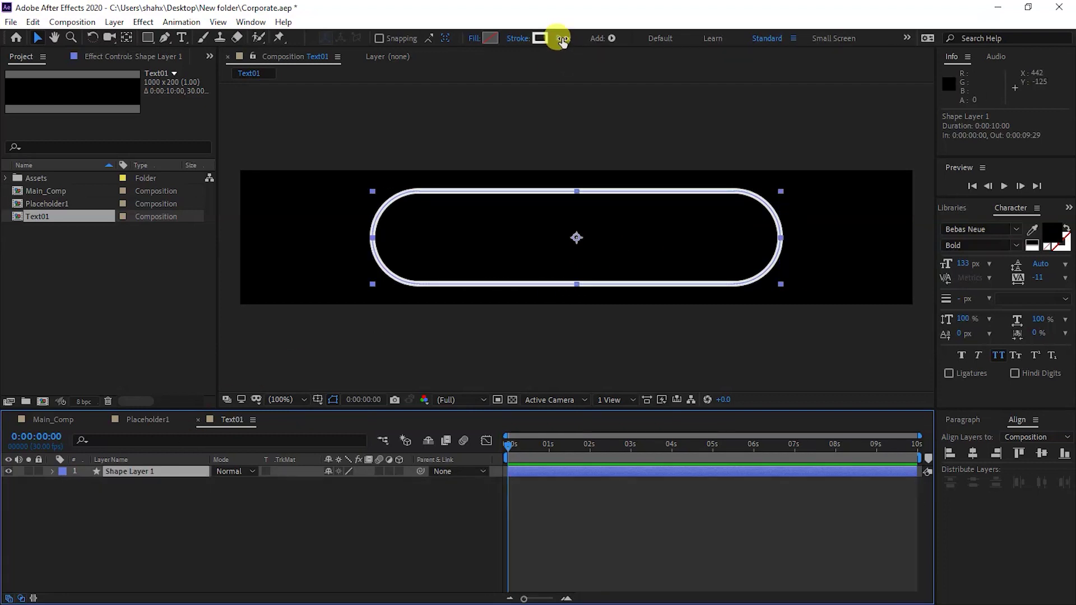
{"action": "left_click", "coordinate": [562, 39]}
{"action": "type", "text": "6"}
{"action": "key", "text": "Return"}
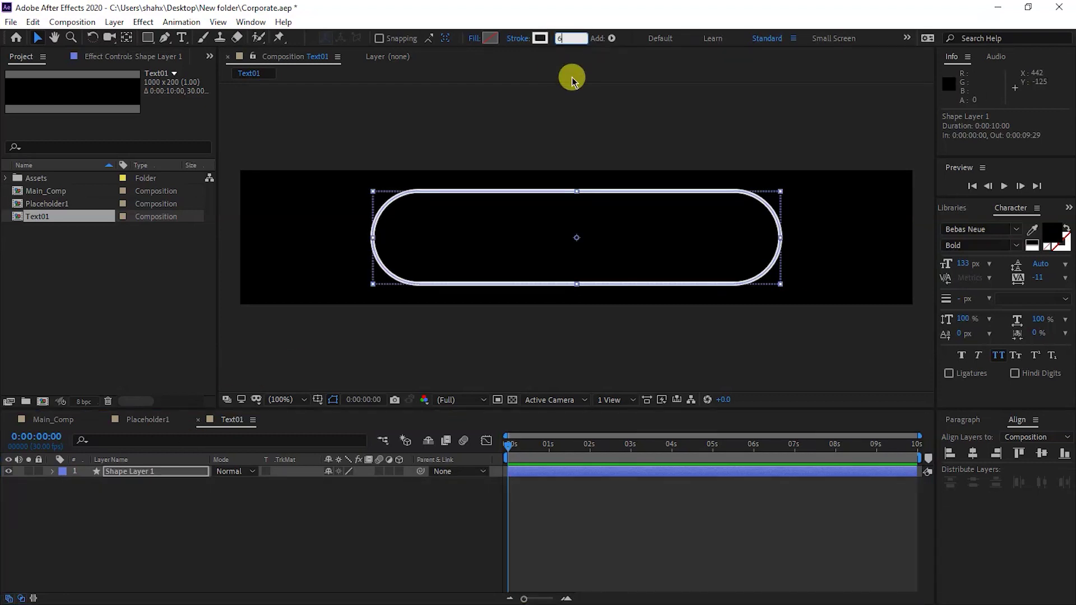
{"action": "key", "text": "u"}
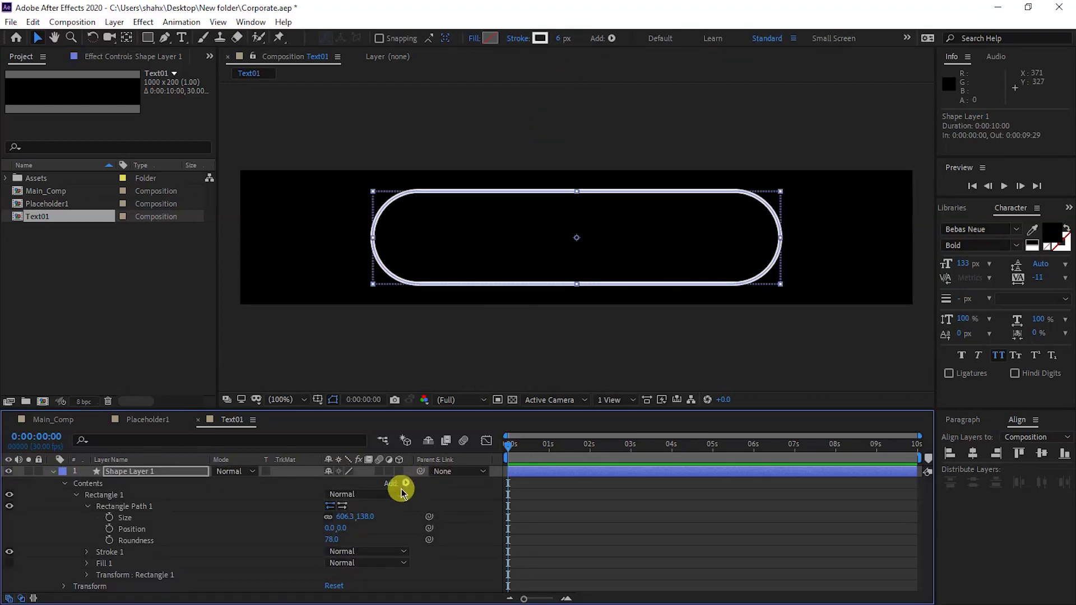
{"action": "left_click", "coordinate": [405, 483]}
Add Trim Paths to the rectangle and keyframe End at 0% at the start.
{"action": "left_click", "coordinate": [452, 409]}
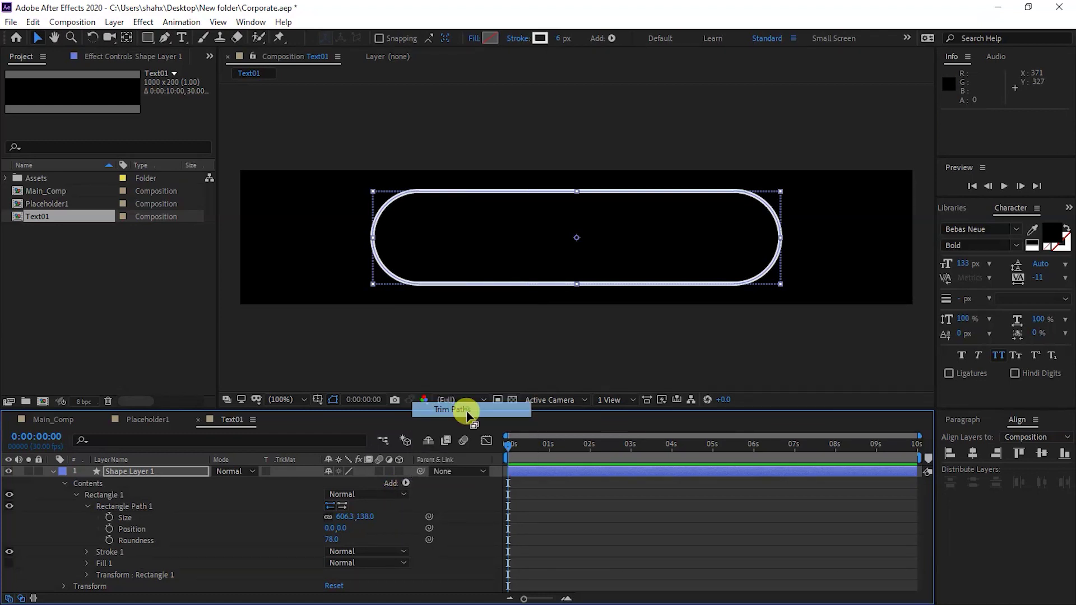
{"action": "scroll", "coordinate": [88, 568], "scroll_direction": "down", "scroll_amount": 1}
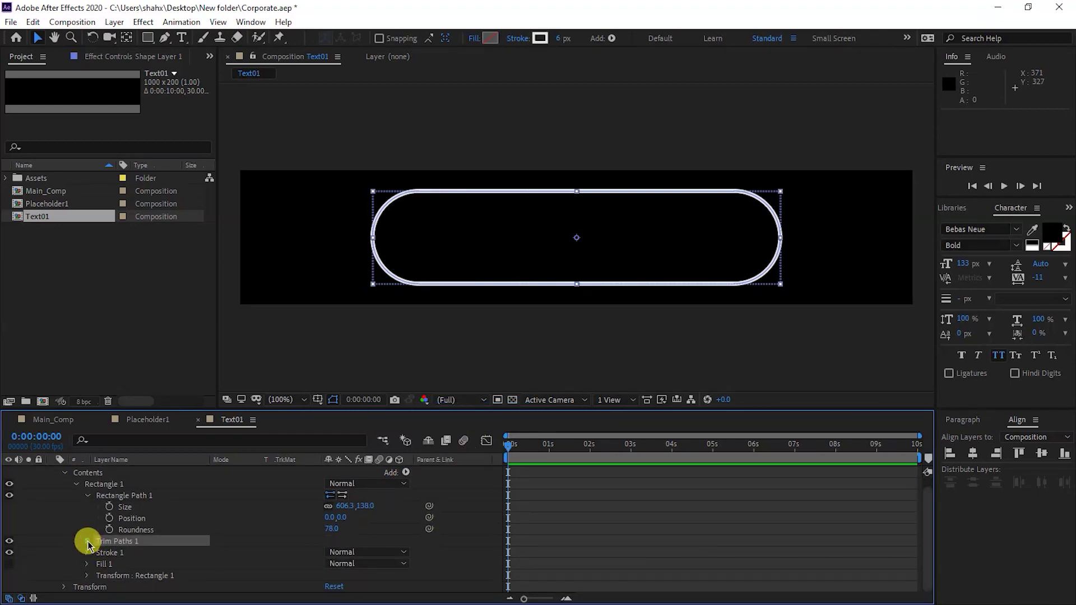
{"action": "left_click", "coordinate": [87, 542]}
{"action": "left_click_drag", "start_coordinate": [532, 414], "coordinate": [533, 353]}
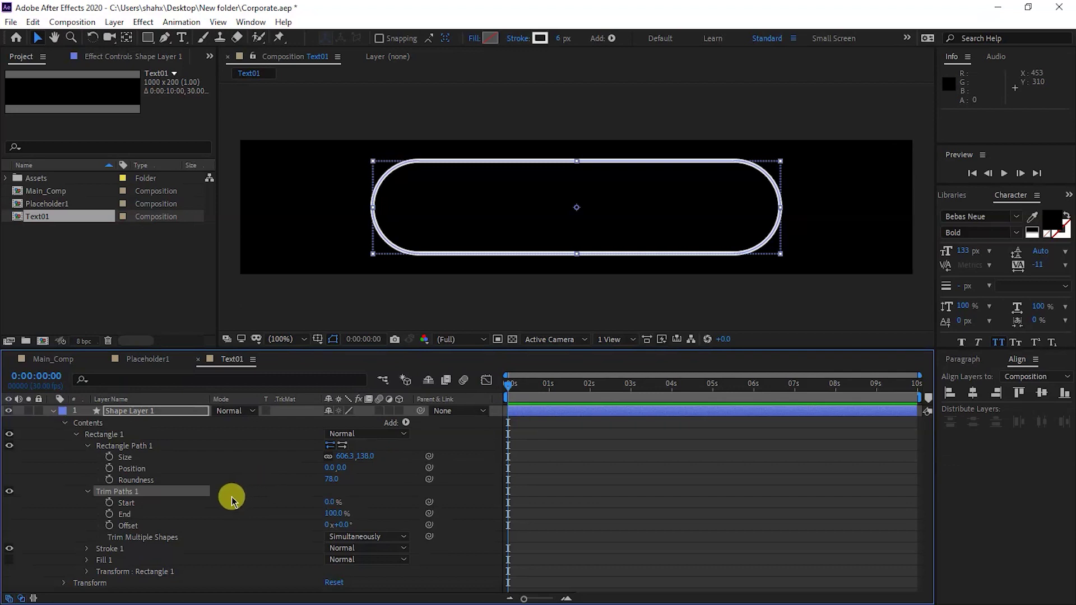
{"action": "left_click", "coordinate": [109, 516]}
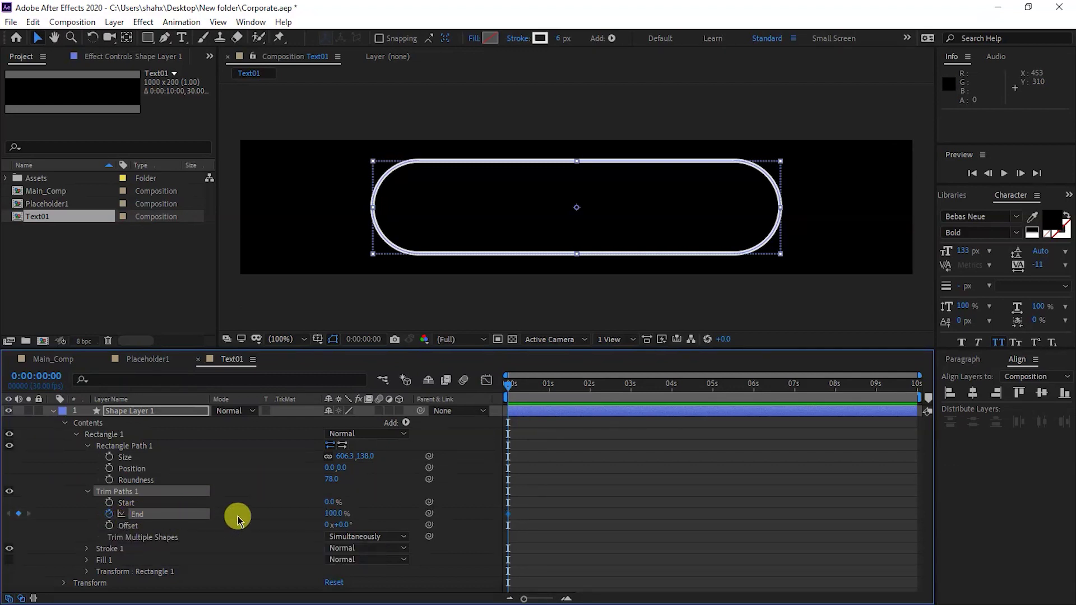
{"action": "left_click_drag", "start_coordinate": [328, 515], "coordinate": [240, 523]}
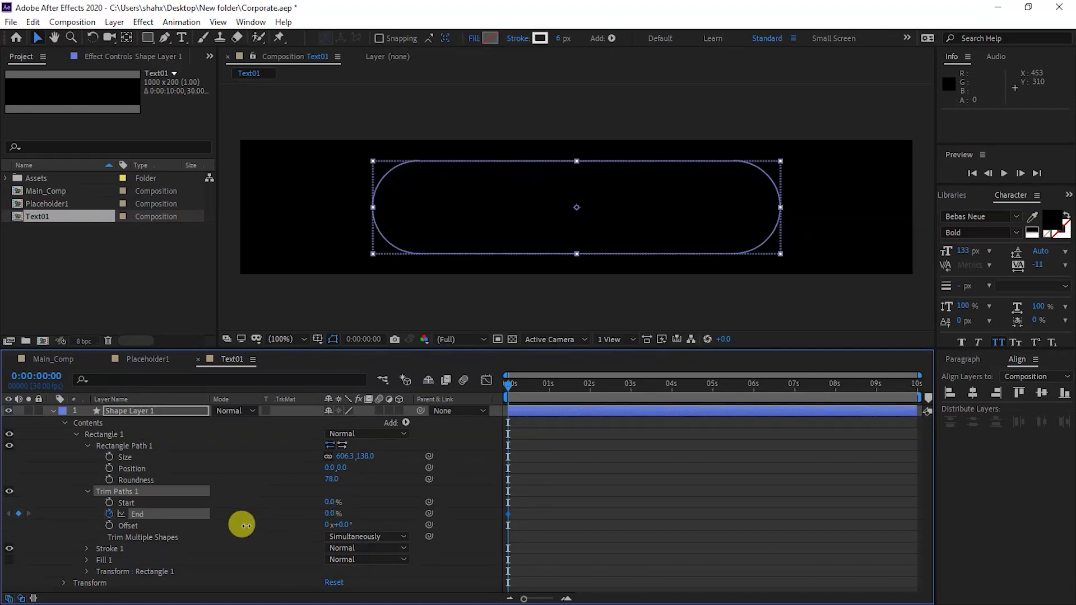
Keyframe Offset, then at 3s set End to 100% and Offset to 1x, and preview.
{"action": "left_click", "coordinate": [109, 527]}
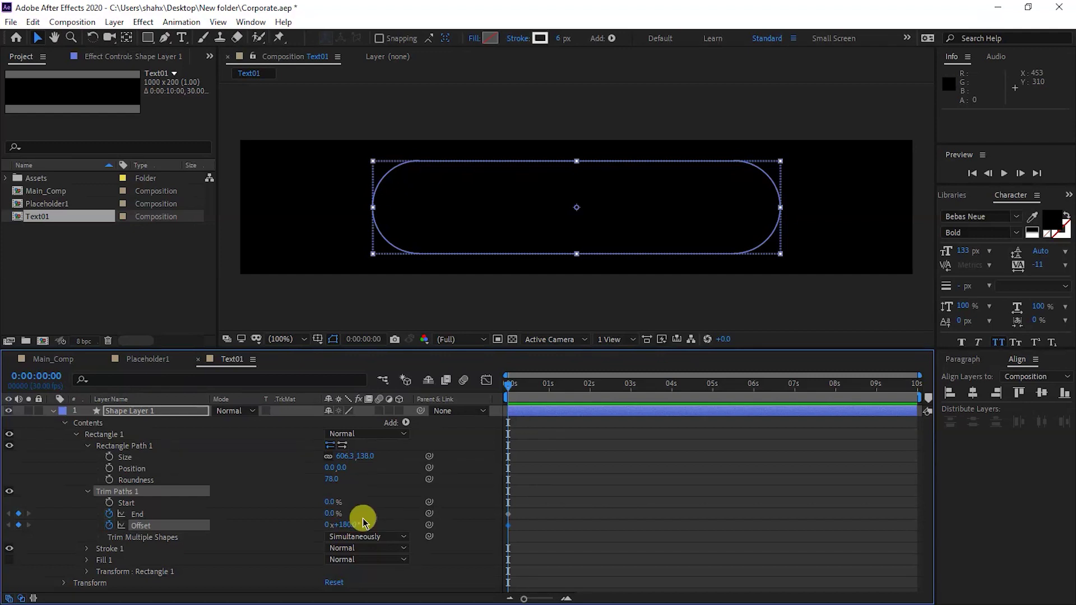
{"action": "left_click_drag", "start_coordinate": [631, 384], "coordinate": [632, 421]}
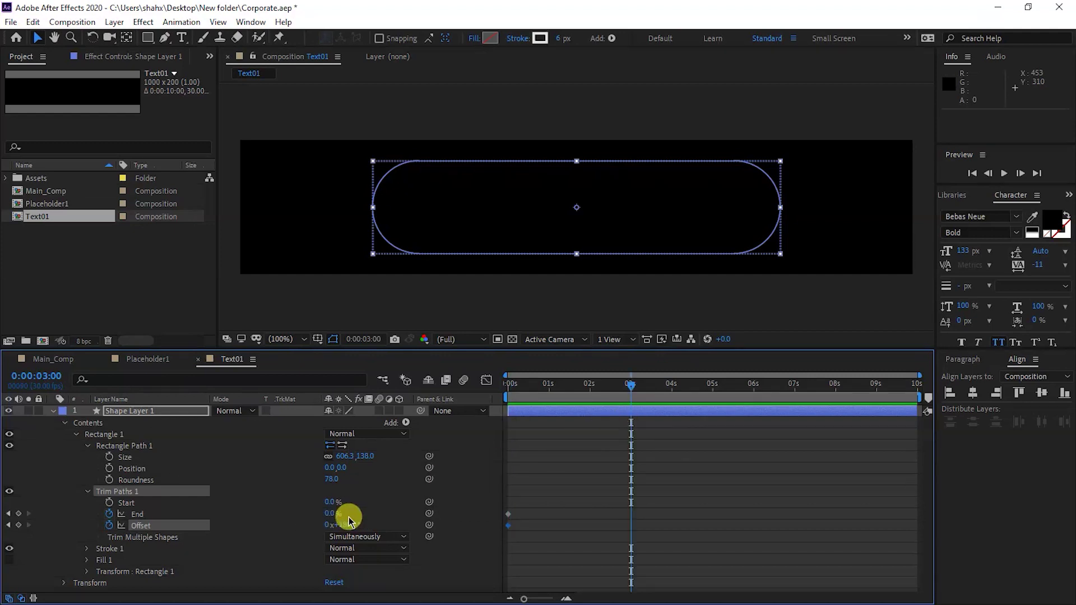
{"action": "left_click_drag", "start_coordinate": [331, 517], "coordinate": [524, 511]}
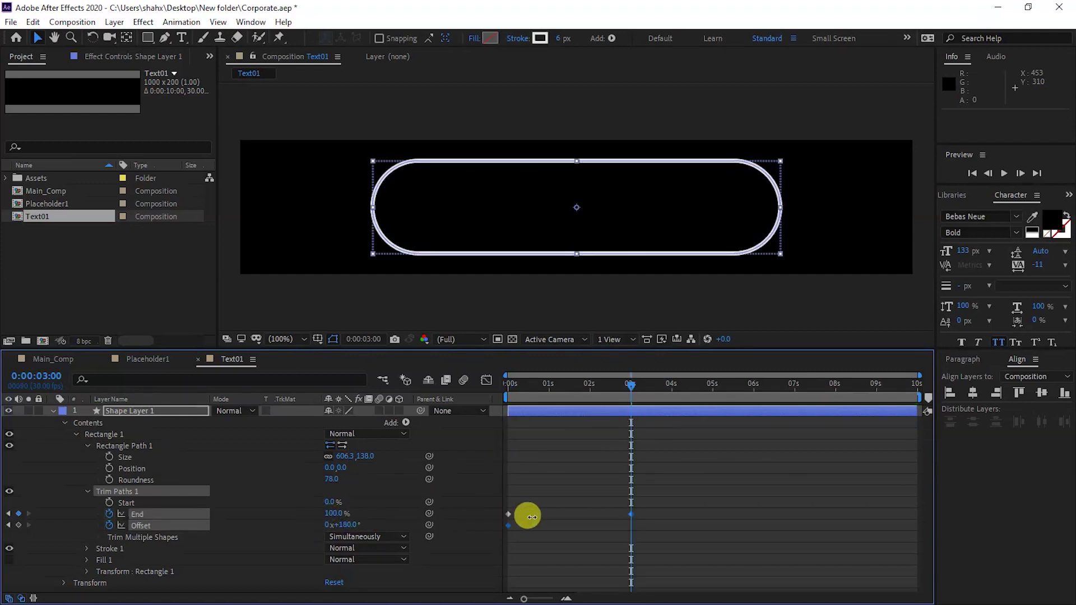
{"action": "left_click", "coordinate": [331, 524]}
{"action": "key", "text": "Tab"}
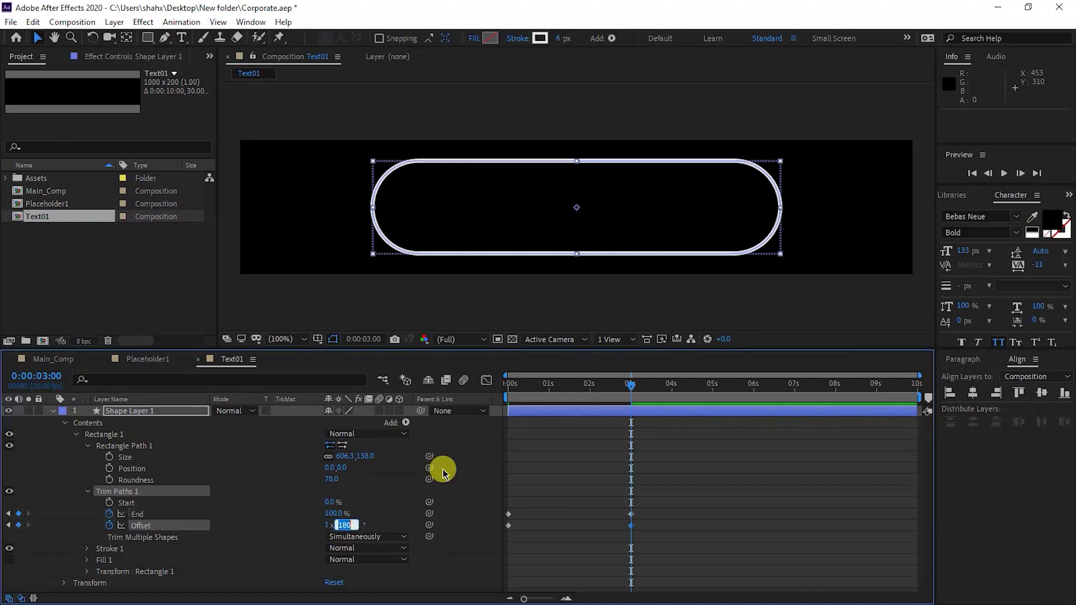
{"action": "key", "text": "space"}
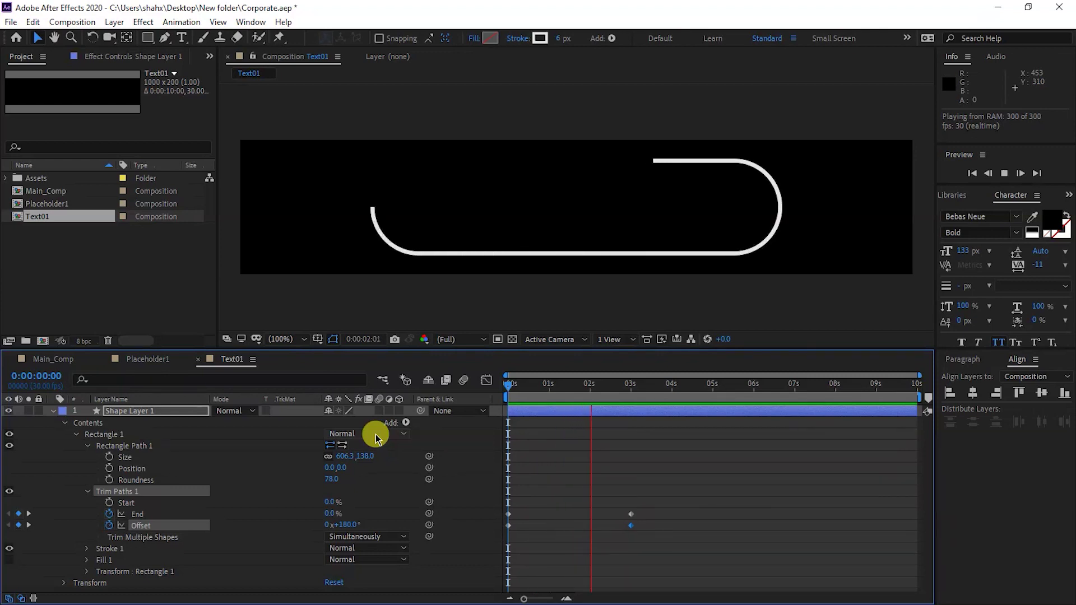
Select all four End and Offset keyframes and apply Easy Ease (F9).
{"action": "key", "text": "space"}
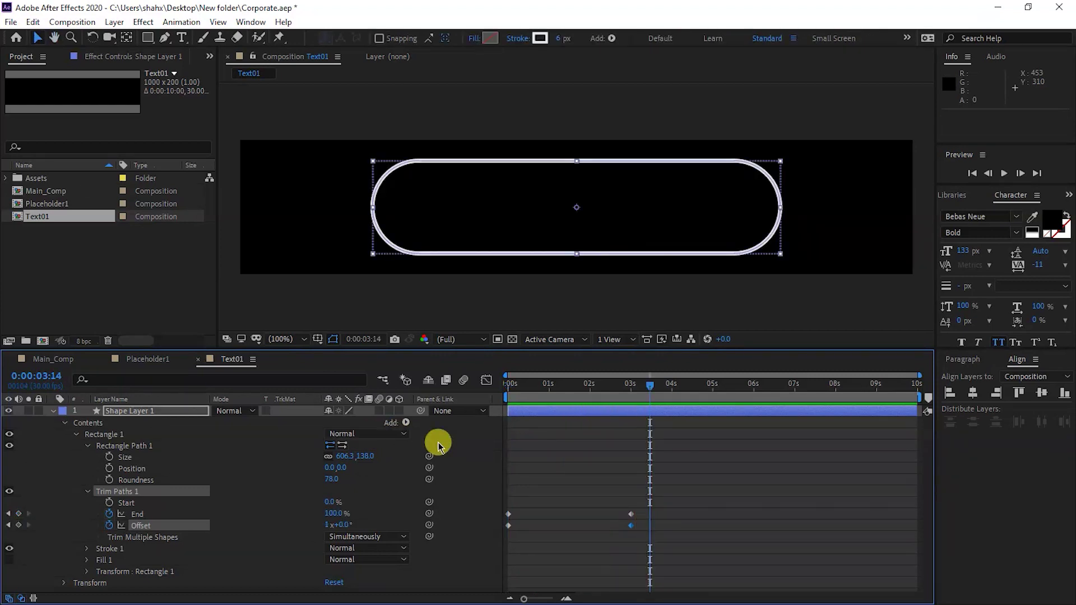
{"action": "left_click", "coordinate": [642, 507]}
{"action": "left_click_drag", "start_coordinate": [641, 509], "coordinate": [629, 536]}
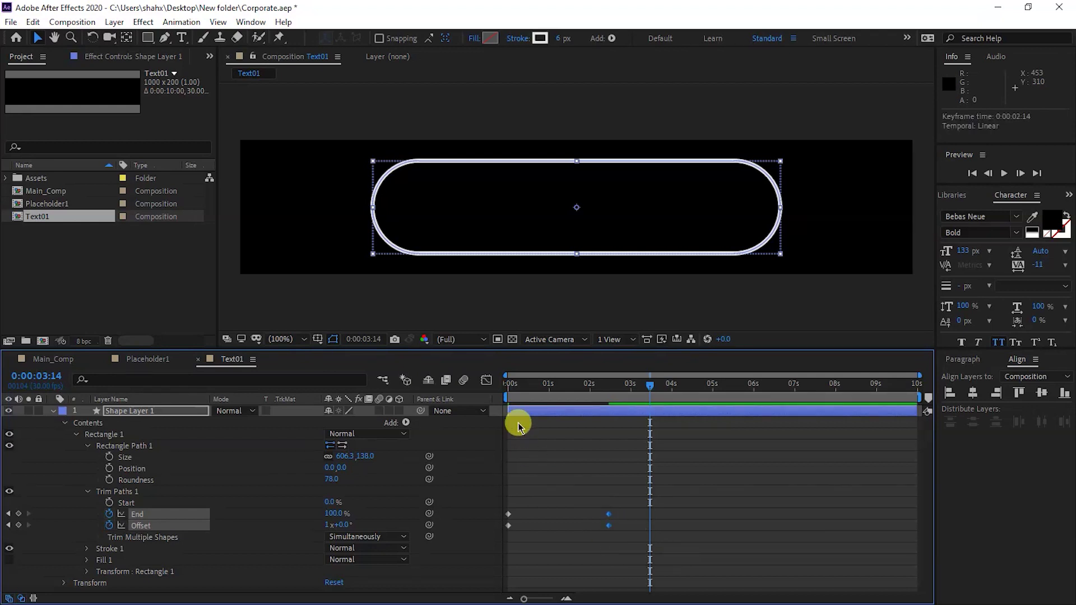
{"action": "key", "text": "j"}
{"action": "left_click_drag", "start_coordinate": [626, 492], "coordinate": [504, 552]}
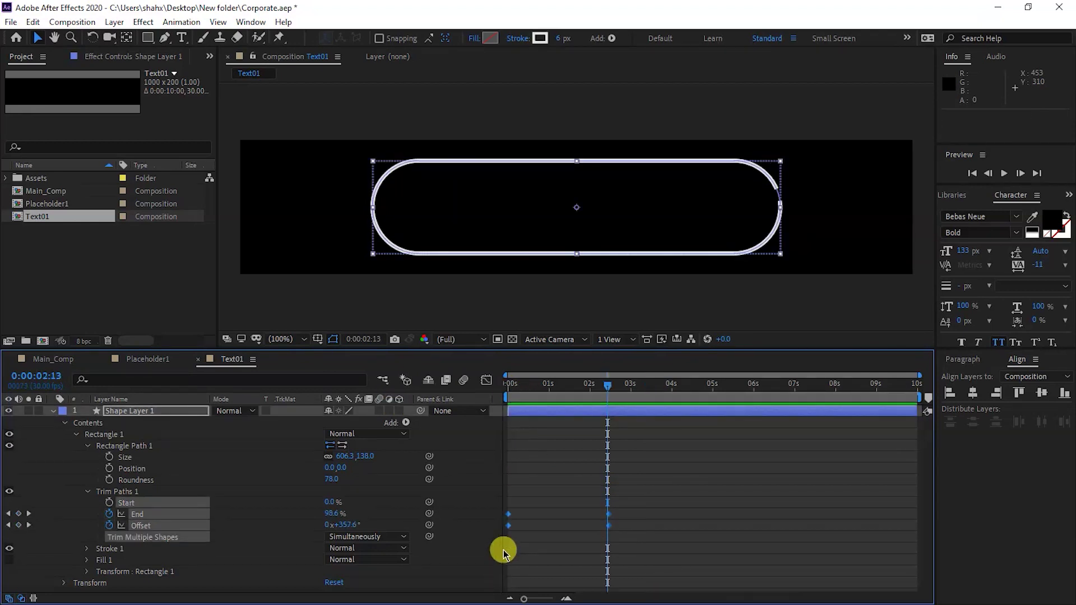
{"action": "key", "text": "F9"}
Sharpen the ease by raising keyframe influence in the Graph Editor, preview, and select the shape layer for renaming.
{"action": "left_click", "coordinate": [486, 380]}
{"action": "left_click_drag", "start_coordinate": [613, 516], "coordinate": [560, 559]}
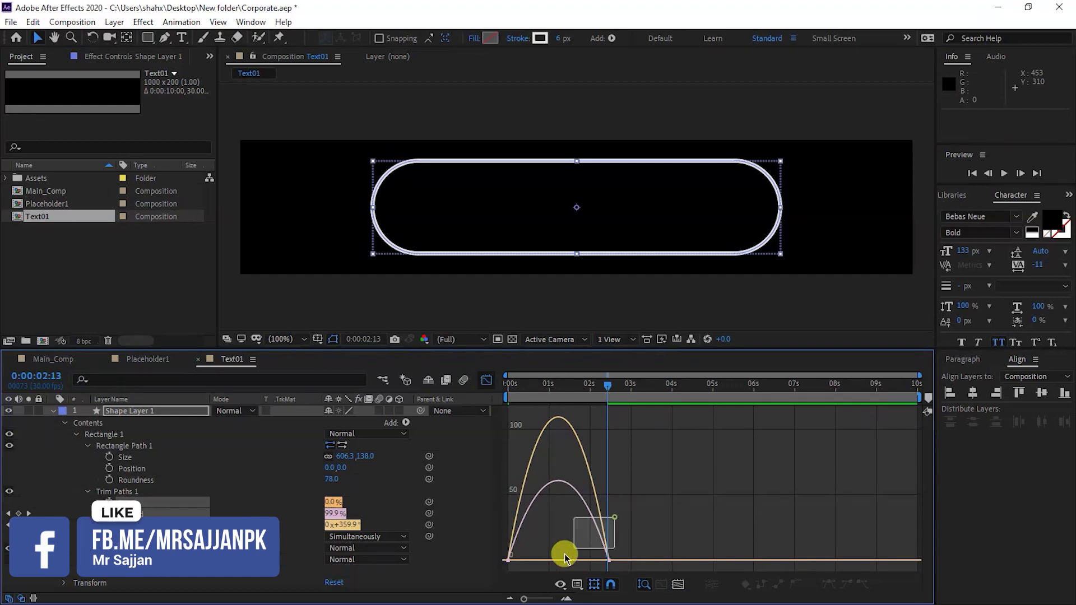
{"action": "key", "text": "F9"}
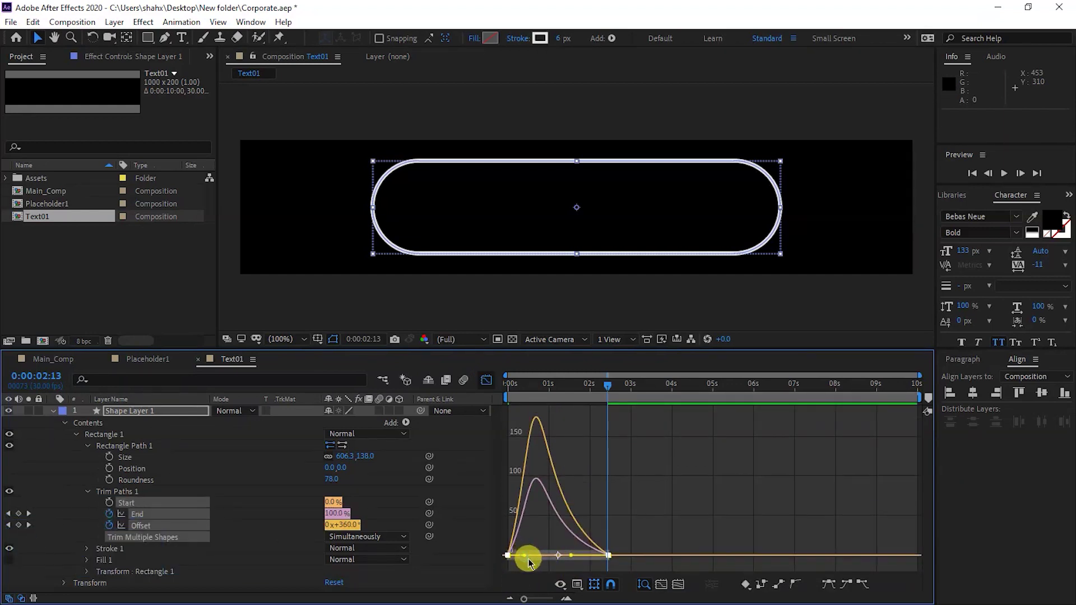
{"action": "left_click_drag", "start_coordinate": [537, 567], "coordinate": [532, 563]}
{"action": "left_click", "coordinate": [486, 381]}
{"action": "key", "text": "space"}
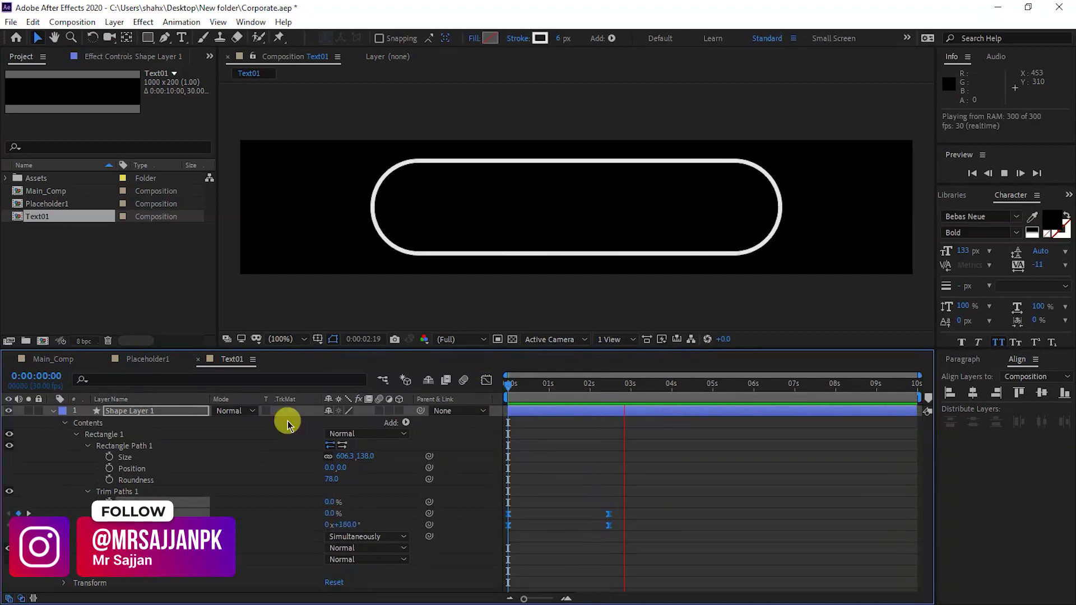
{"action": "key", "text": "space"}
{"action": "left_click", "coordinate": [145, 411]}
{"action": "key", "text": "Return"}
Rename the shape layer to TextShape.
{"action": "type", "text": "T"}
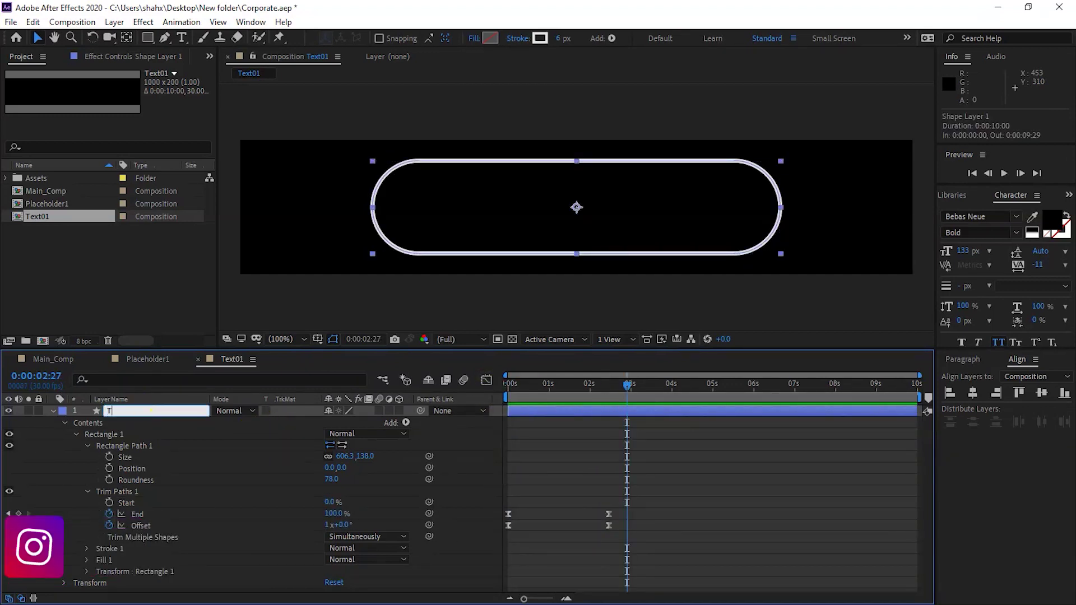
{"action": "type", "text": "extShape"}
{"action": "key", "text": "Return"}
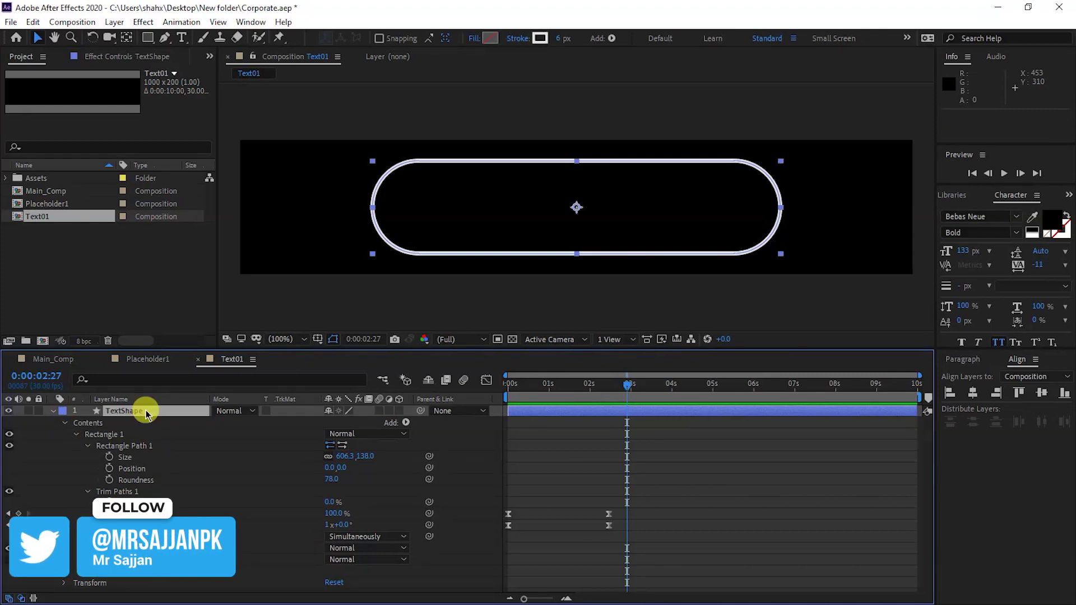
{"action": "left_click", "coordinate": [472, 318]}
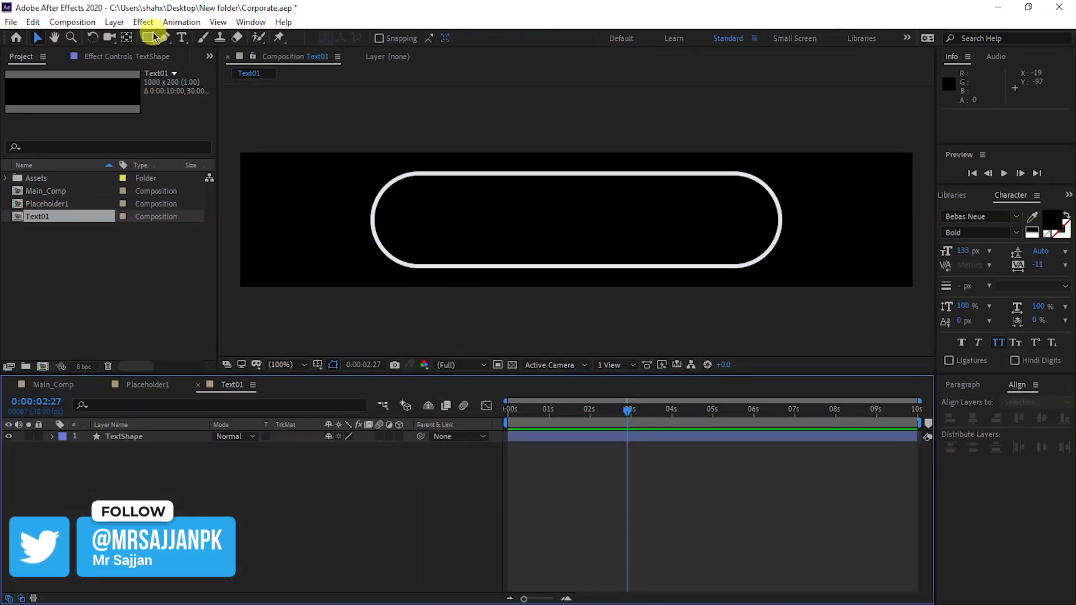
Create the CORPORATE PRESENTATION title and Lorem ipsum paragraph text inside the pill with the Type tool.
{"action": "left_click", "coordinate": [182, 38]}
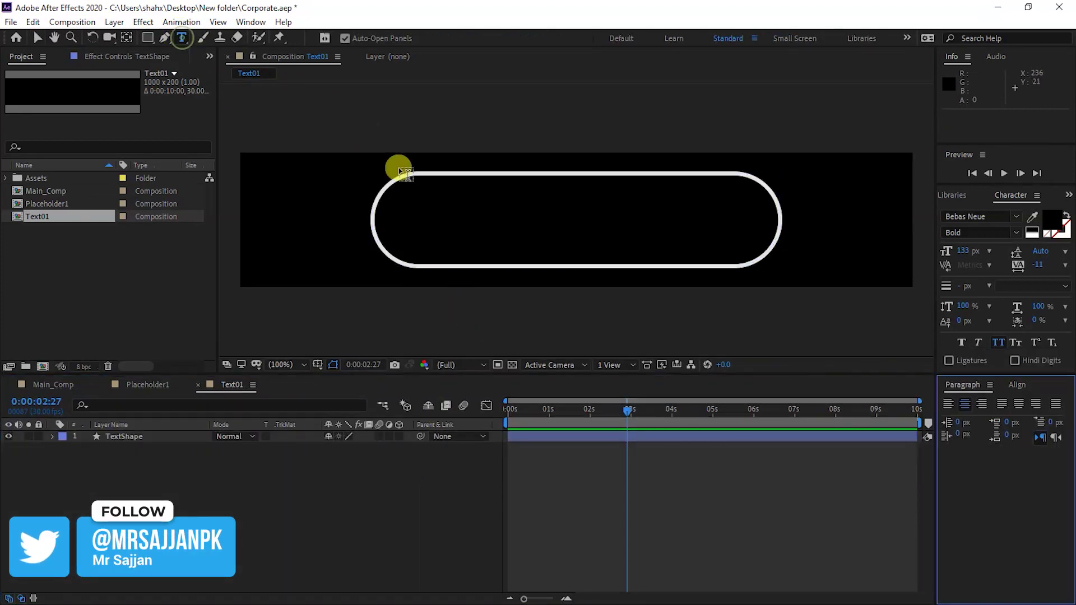
{"action": "left_click", "coordinate": [429, 209]}
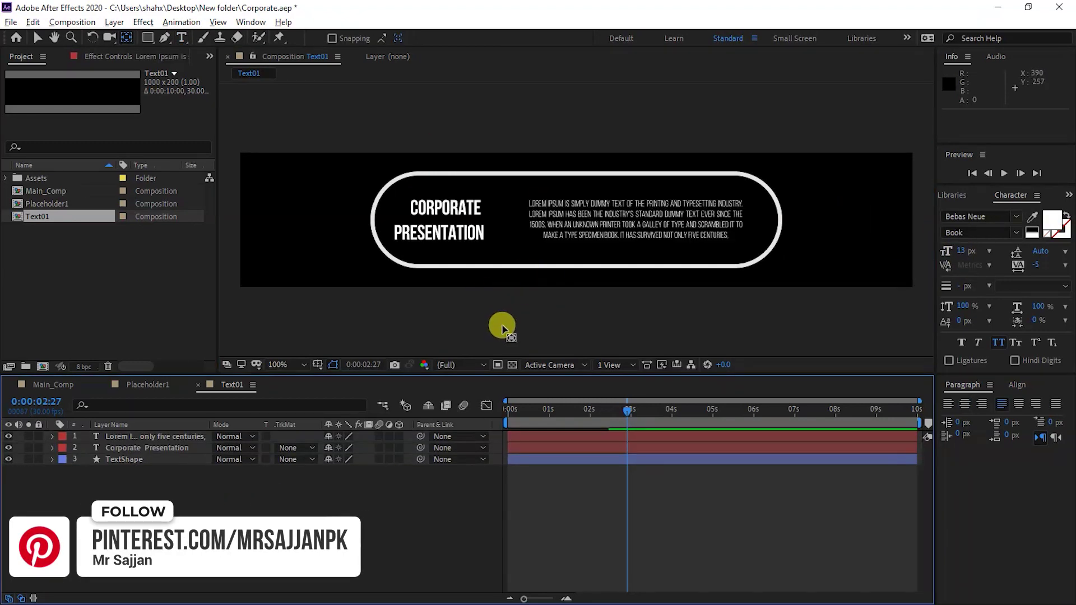
{"action": "left_click", "coordinate": [38, 38]}
{"action": "left_click", "coordinate": [437, 459]}
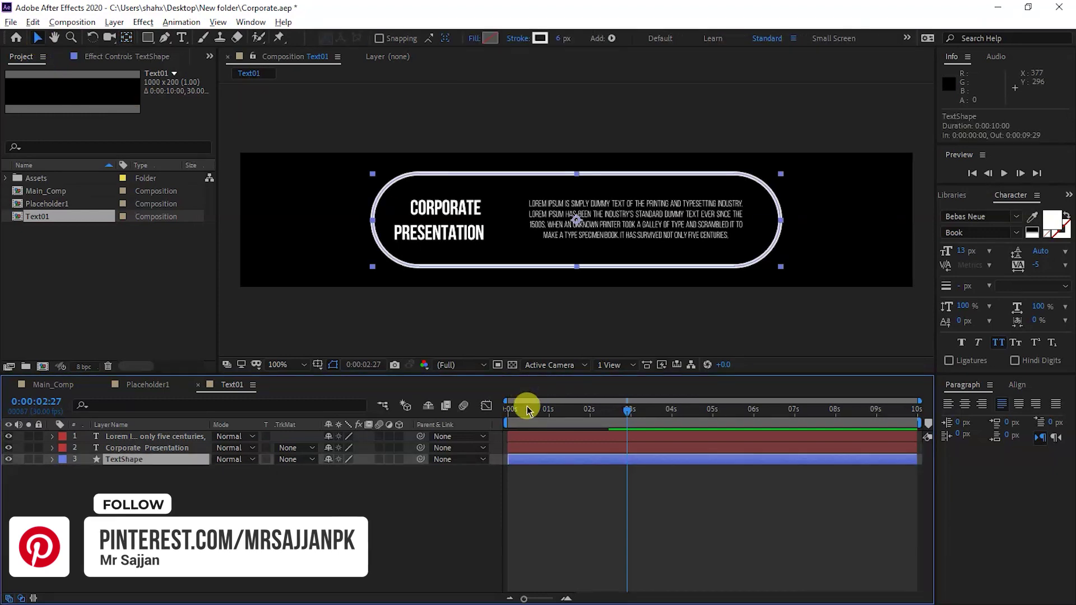
Keyframe TextShape's rectangle Size from 606.3×138 at 0s to 659.1×150 at 3s.
{"action": "left_click_drag", "start_coordinate": [524, 407], "coordinate": [473, 421]}
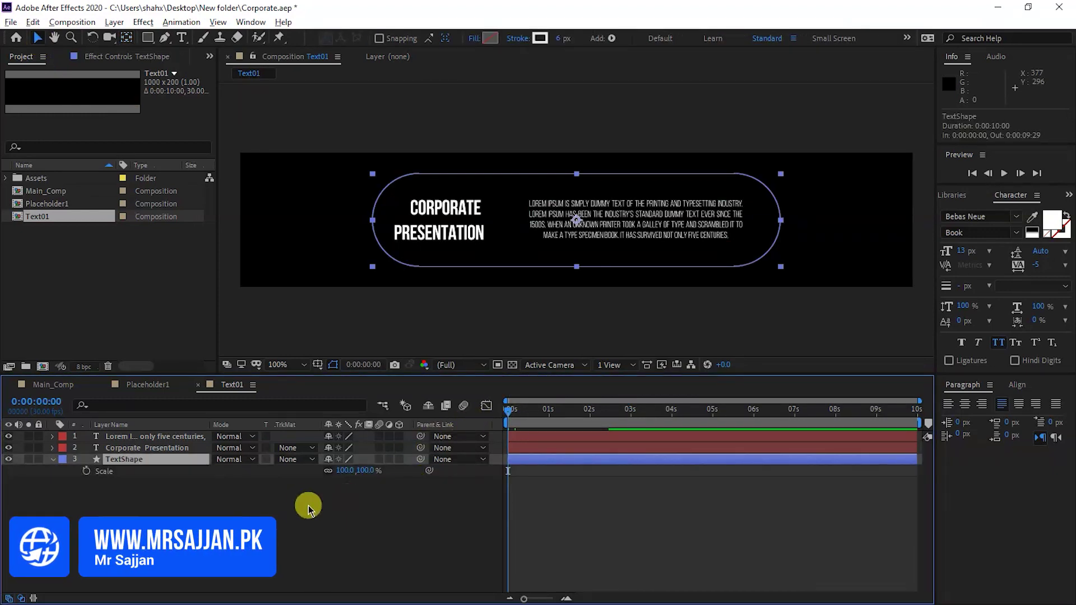
{"action": "left_click", "coordinate": [53, 459]}
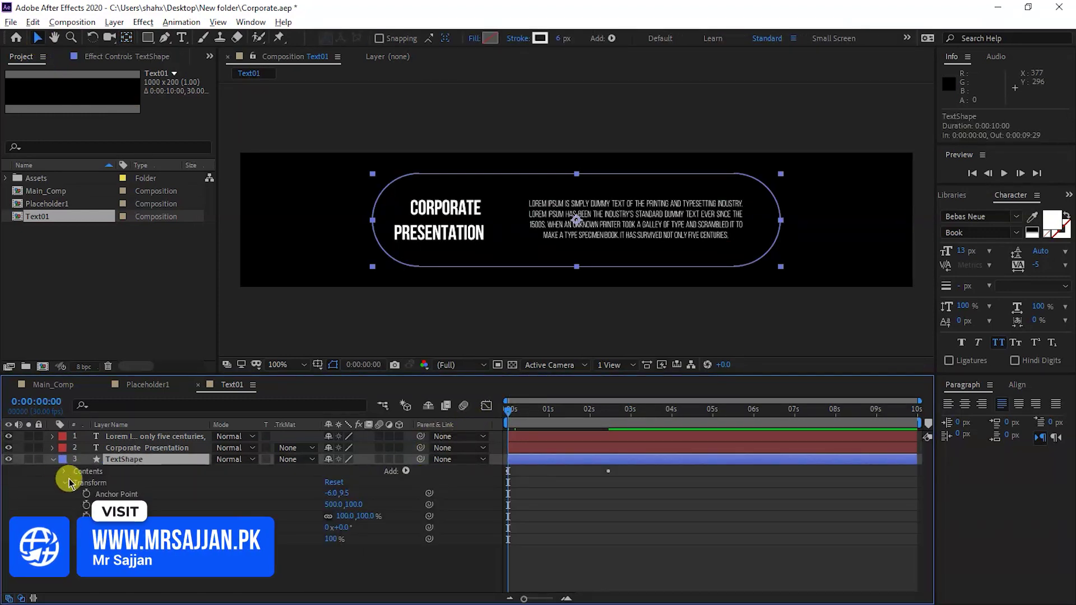
{"action": "left_click", "coordinate": [65, 472]}
{"action": "left_click", "coordinate": [75, 484]}
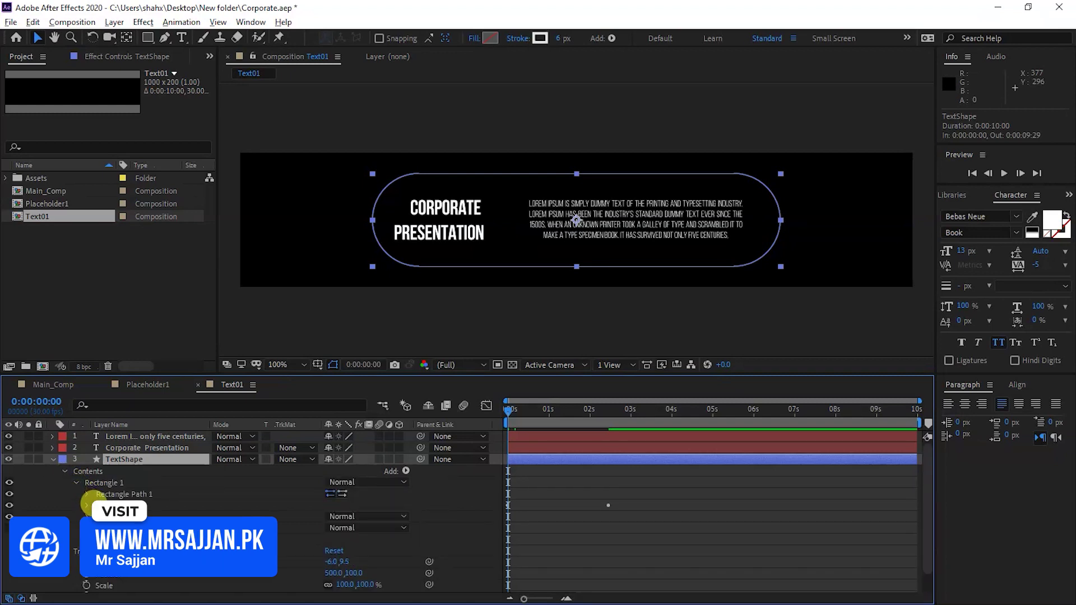
{"action": "left_click", "coordinate": [88, 494]}
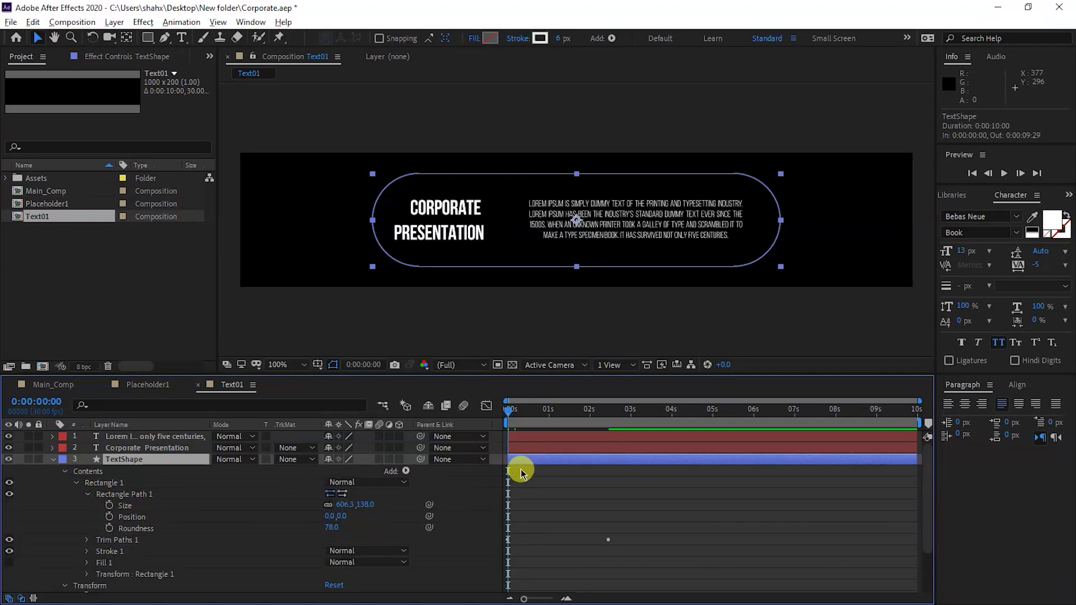
{"action": "left_click", "coordinate": [110, 505]}
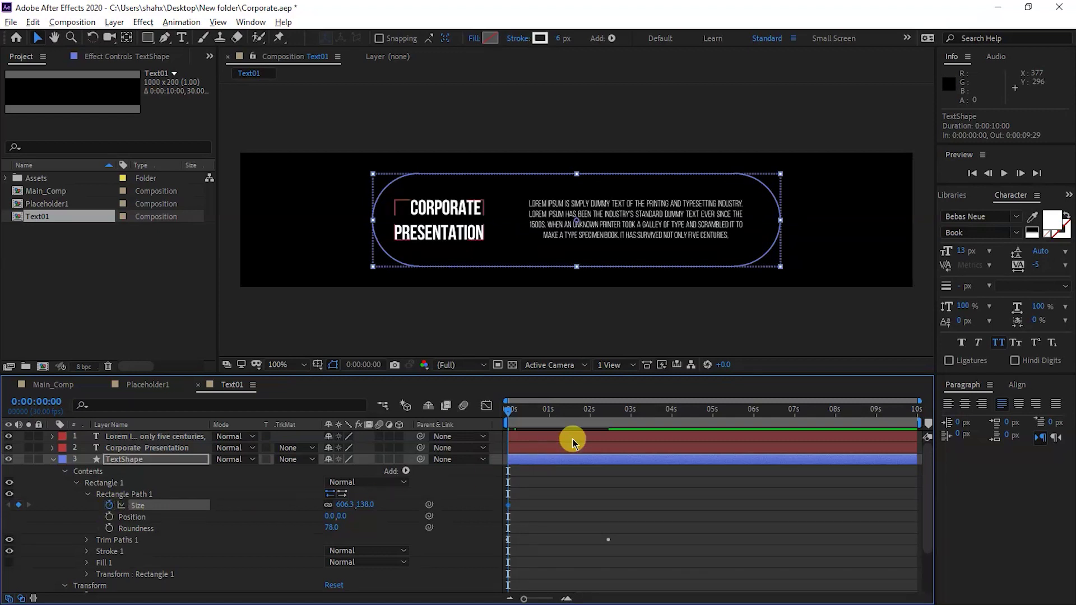
{"action": "left_click_drag", "start_coordinate": [607, 421], "coordinate": [599, 445]}
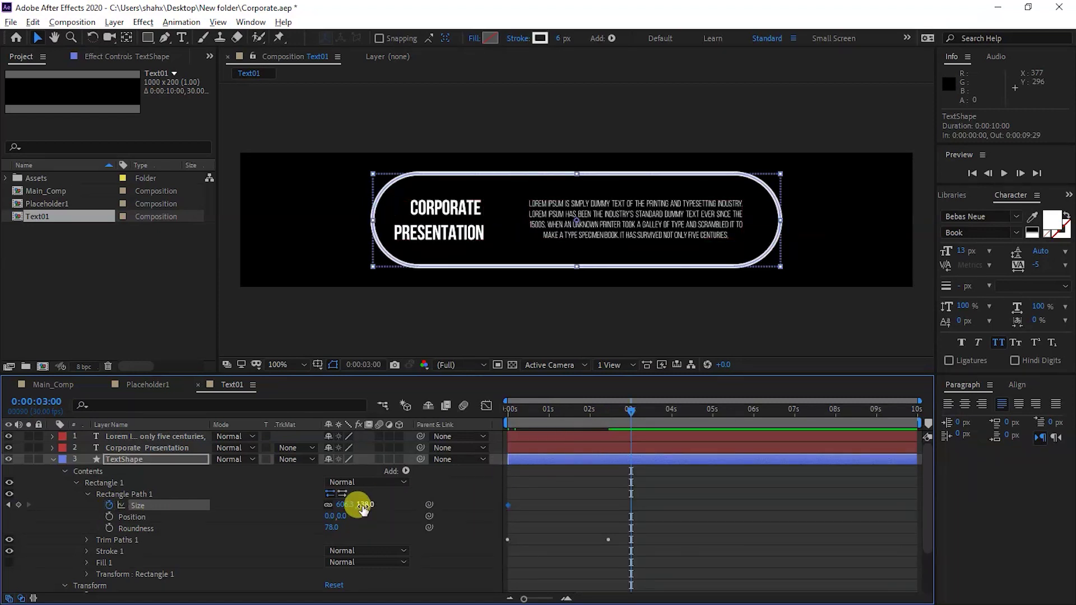
{"action": "left_click_drag", "start_coordinate": [363, 506], "coordinate": [381, 513]}
{"action": "left_click_drag", "start_coordinate": [532, 412], "coordinate": [508, 413]}
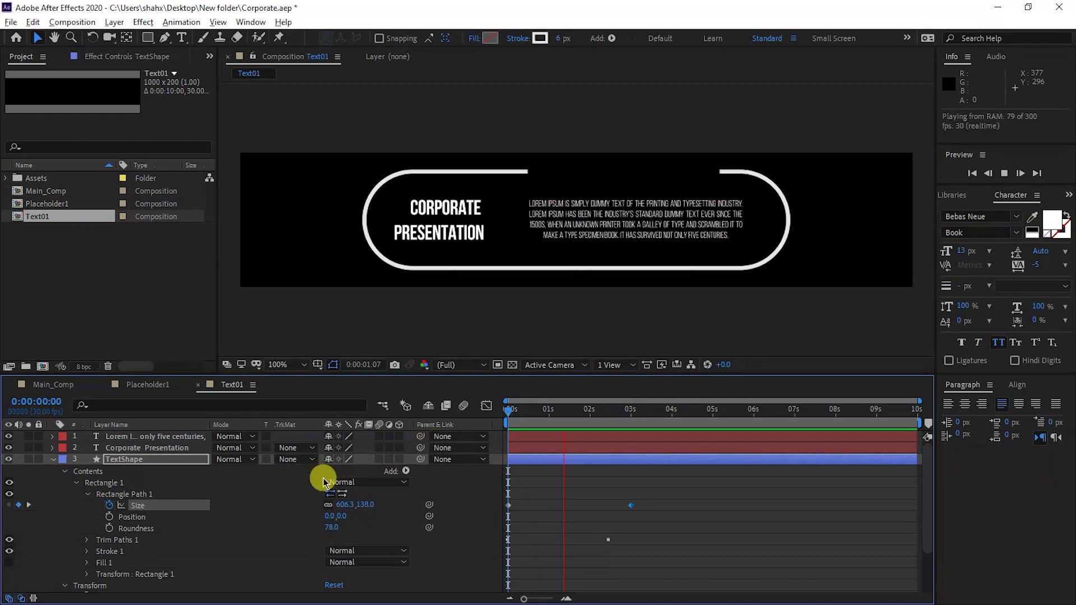
{"action": "key", "text": "space"}
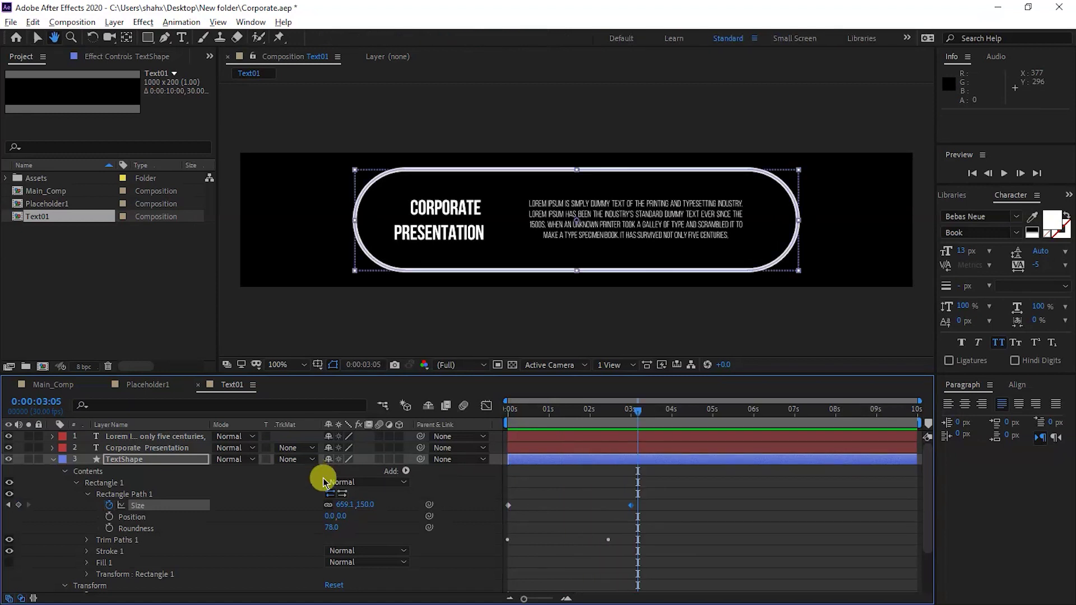
{"action": "key", "text": "F3"}
Apply a Fill effect to TextShape and set its colour to orange FFA800.
{"action": "key", "text": "ctrl+space"}
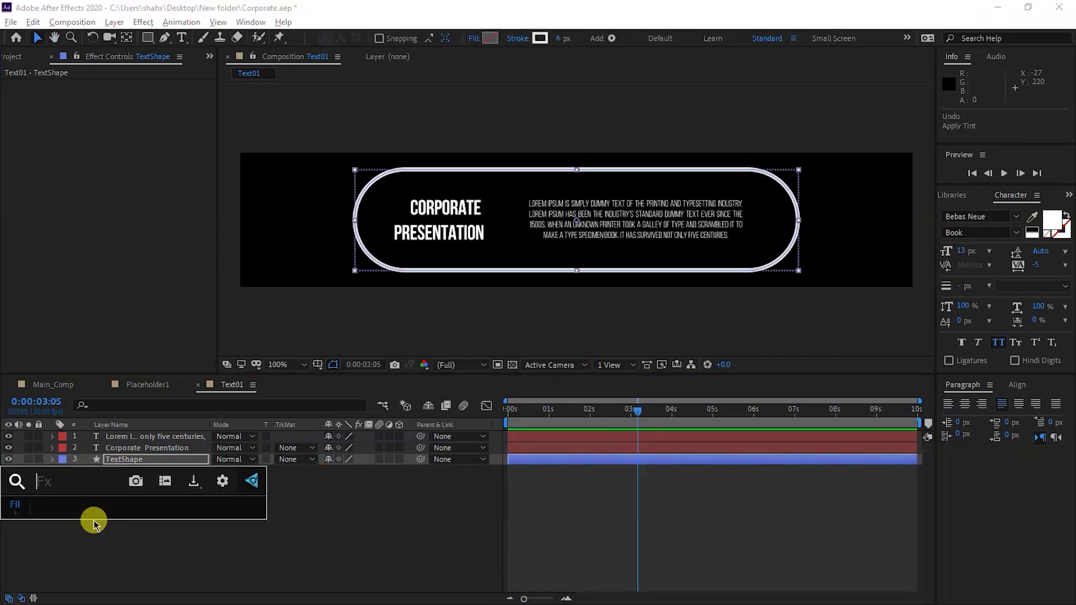
{"action": "type", "text": "ll"}
{"action": "key", "text": "Return"}
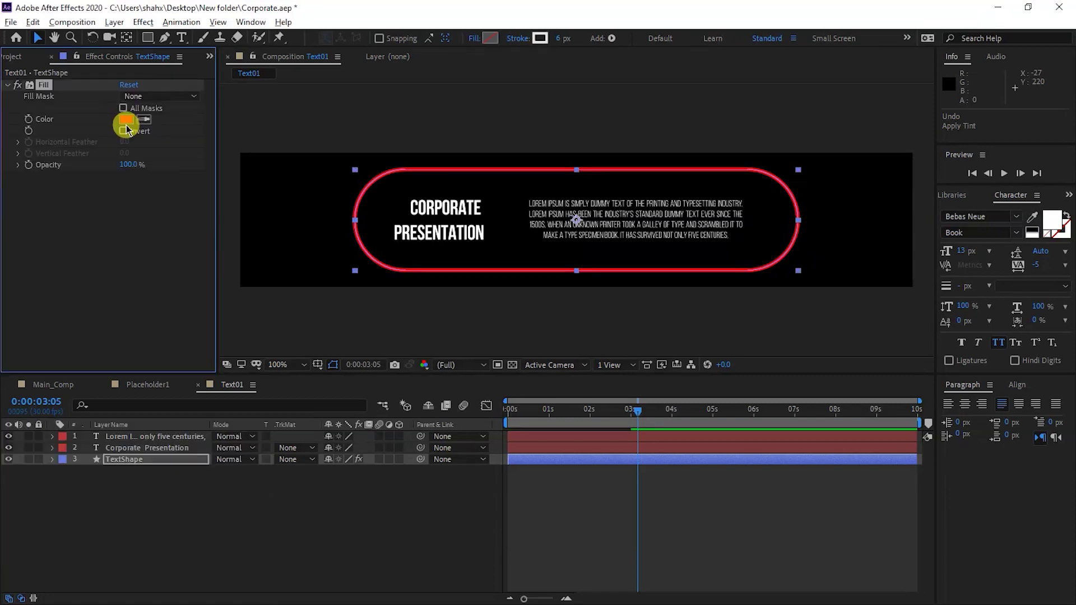
{"action": "left_click", "coordinate": [125, 118]}
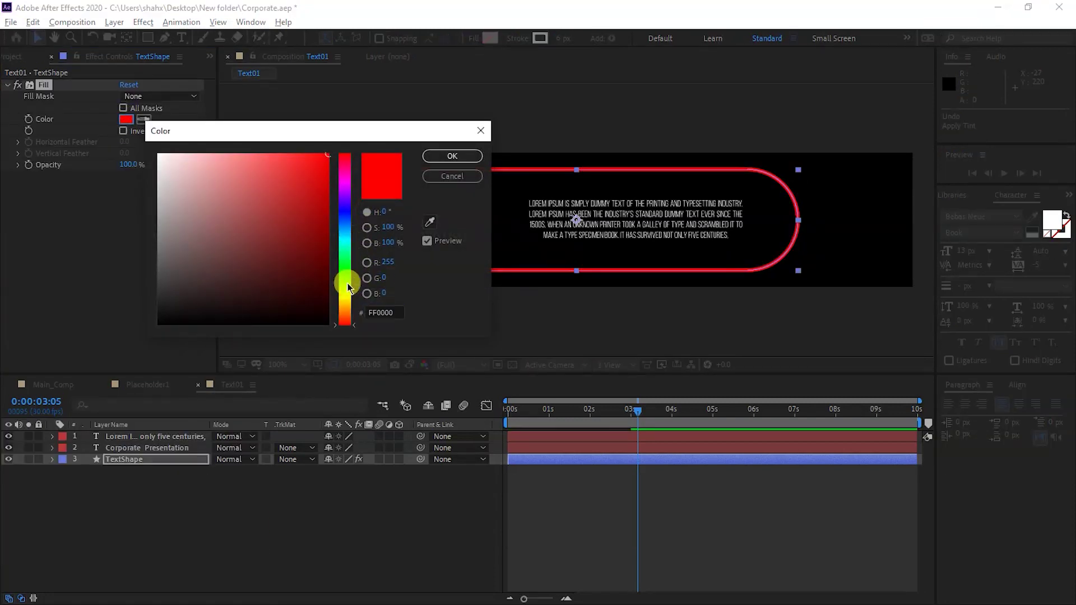
{"action": "left_click_drag", "start_coordinate": [348, 288], "coordinate": [348, 311]}
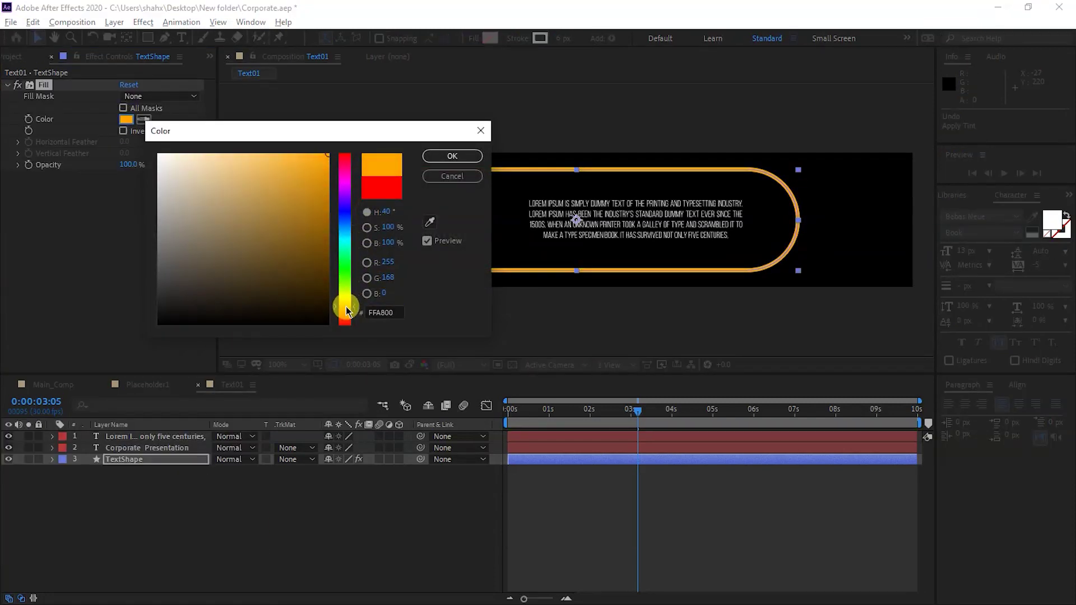
{"action": "left_click", "coordinate": [463, 158]}
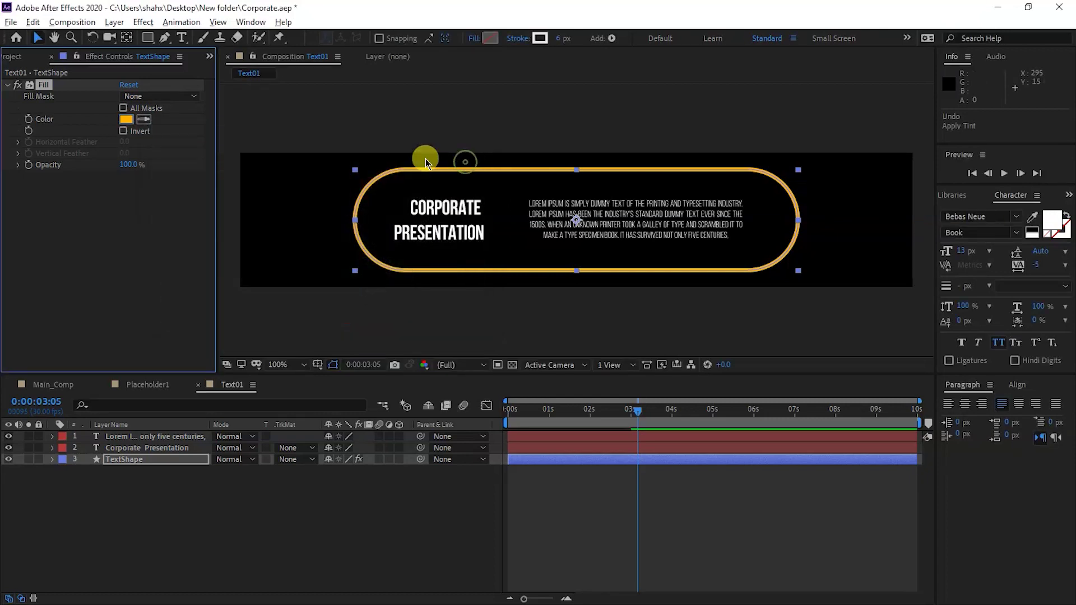
Delete the end of the Lorem ipsum paragraph so it ends at 'printer took'.
{"action": "key", "text": "ctrl+t"}
{"action": "left_click_drag", "start_coordinate": [670, 224], "coordinate": [731, 239]}
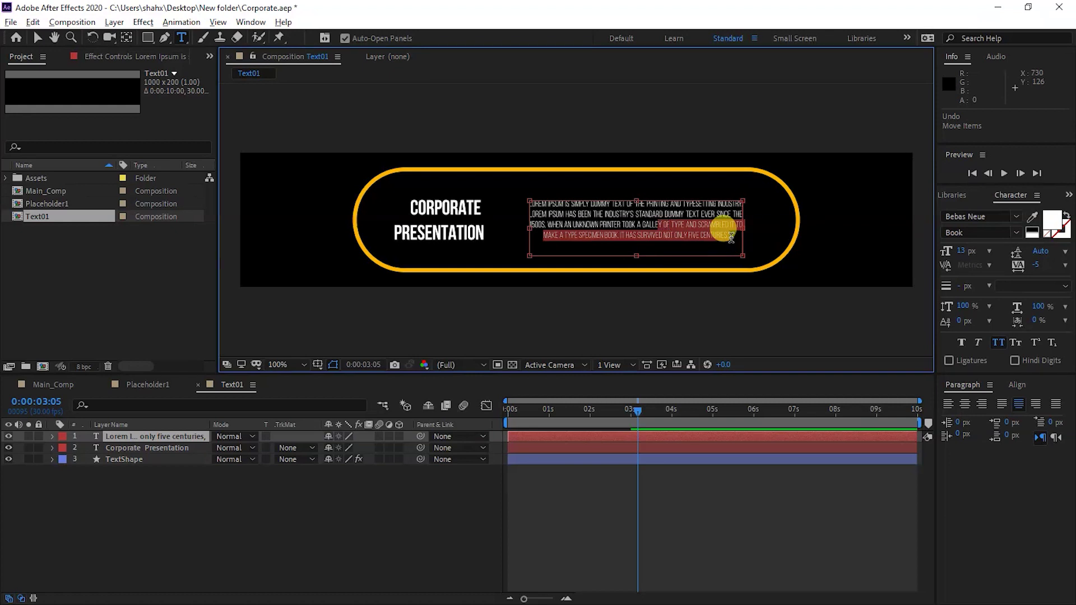
{"action": "key", "text": "BackSpace"}
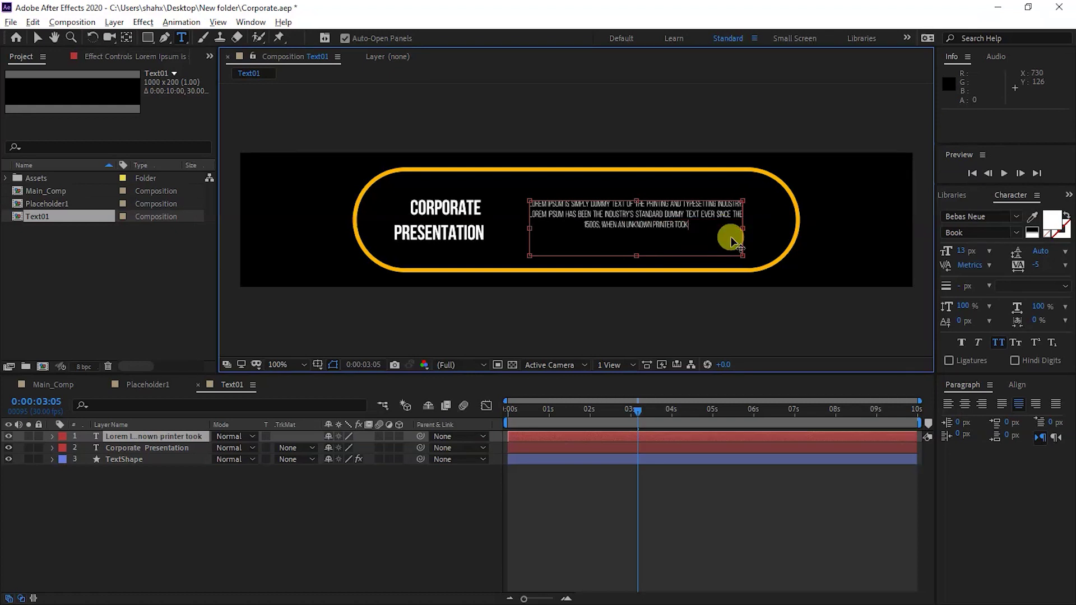
Set the whole paragraph to 16 px font size, exit text editing, and switch back to Main_Comp.
{"action": "key", "text": "ctrl+a"}
{"action": "left_click", "coordinate": [961, 251]}
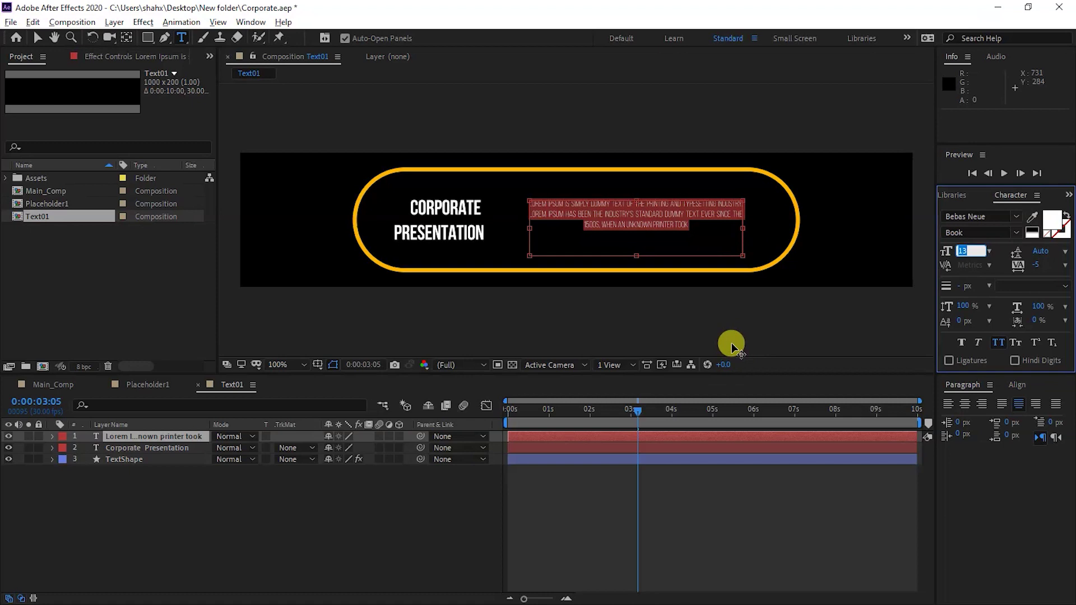
{"action": "key", "text": "Up"}
{"action": "key", "text": "Up"}
{"action": "key", "text": "Up"}
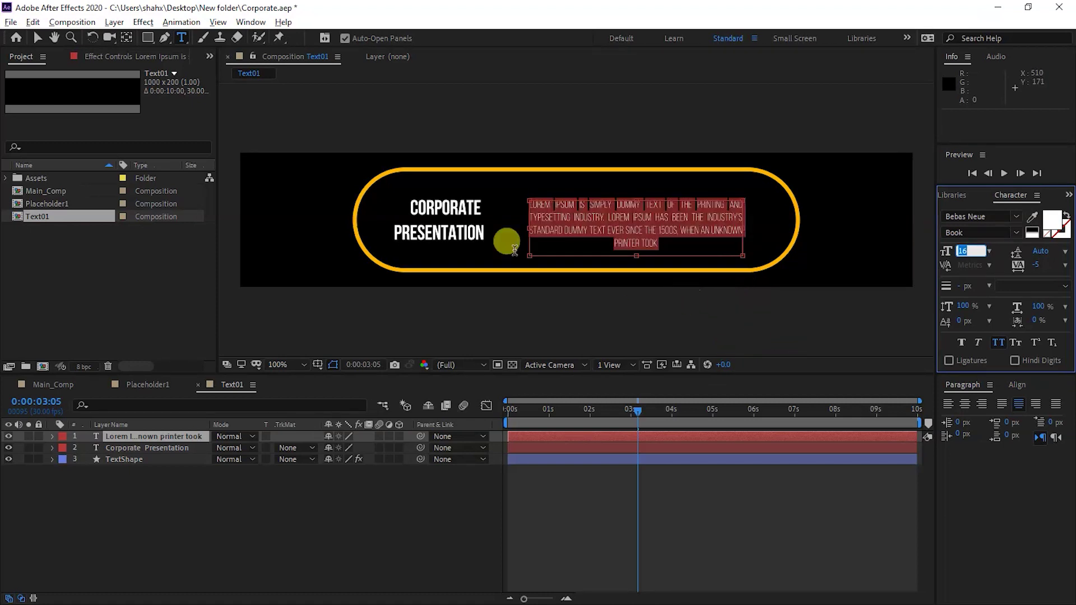
{"action": "left_click", "coordinate": [37, 38]}
{"action": "left_click", "coordinate": [46, 386]}
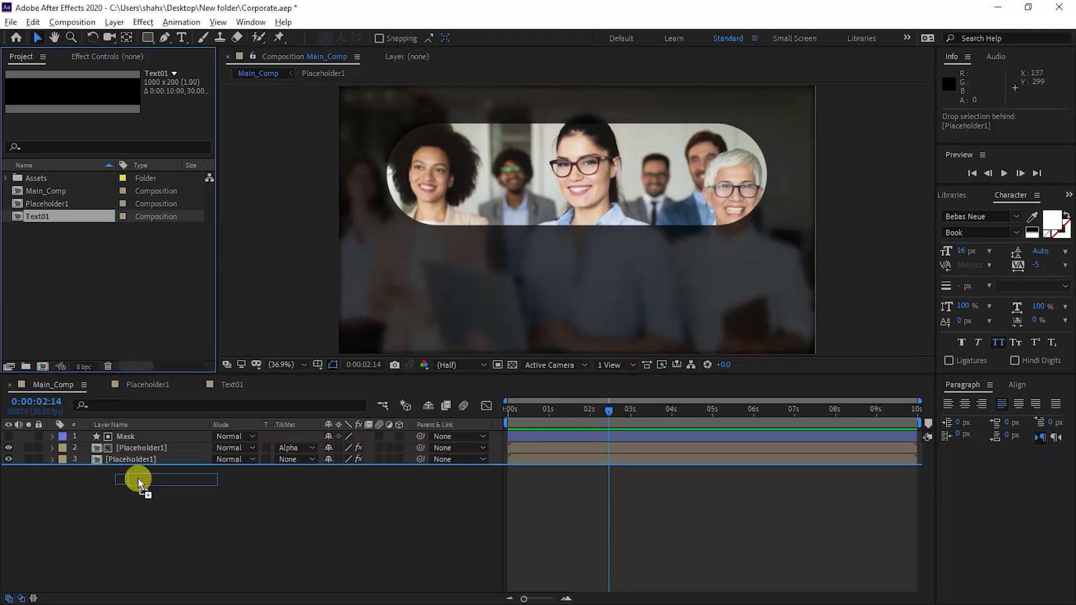
Add Text01 to Main_Comp as the top layer, scale it to 133%, and move it below the photo pill.
{"action": "left_click_drag", "start_coordinate": [30, 233], "coordinate": [147, 440]}
{"action": "key", "text": "s"}
{"action": "left_click_drag", "start_coordinate": [365, 451], "coordinate": [387, 452]}
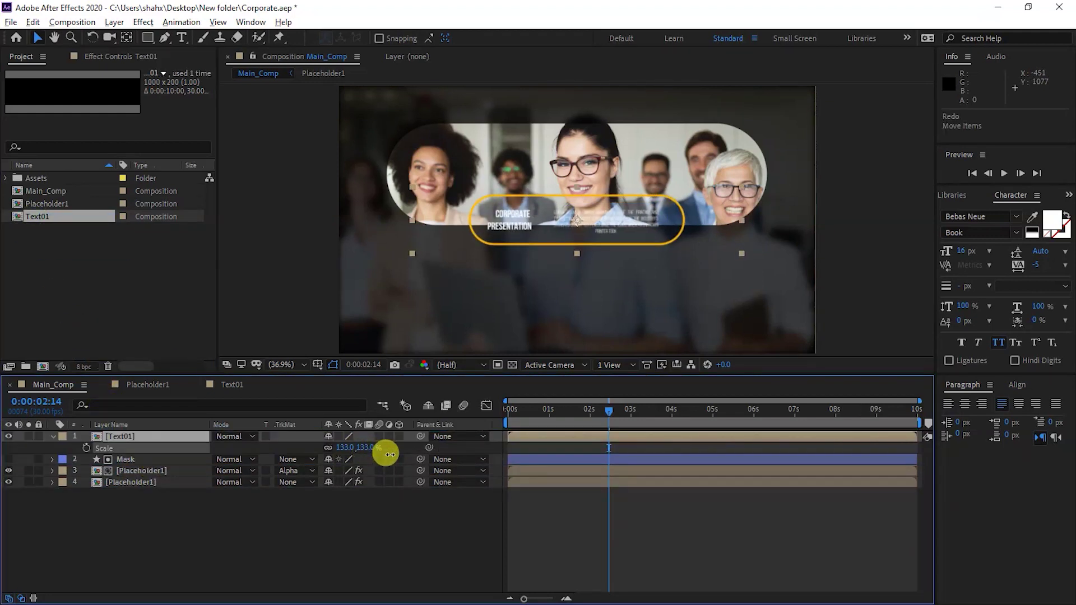
{"action": "left_click_drag", "start_coordinate": [587, 223], "coordinate": [568, 299]}
Select all of the Mask's Position keyframes, then reveal Text01's Position property.
{"action": "left_click", "coordinate": [174, 460]}
{"action": "key", "text": "p"}
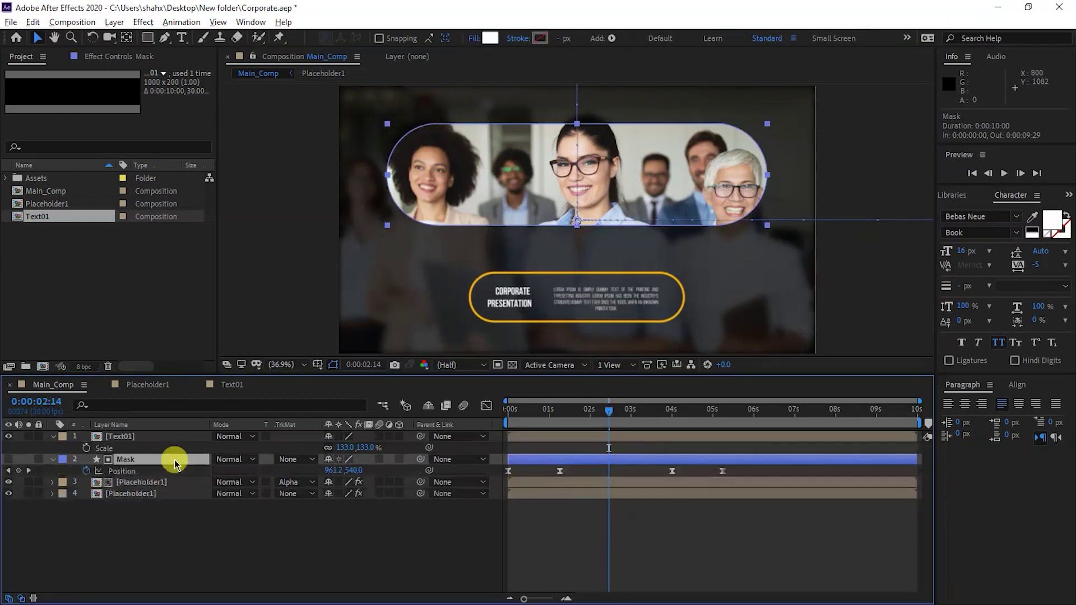
{"action": "left_click", "coordinate": [560, 412]}
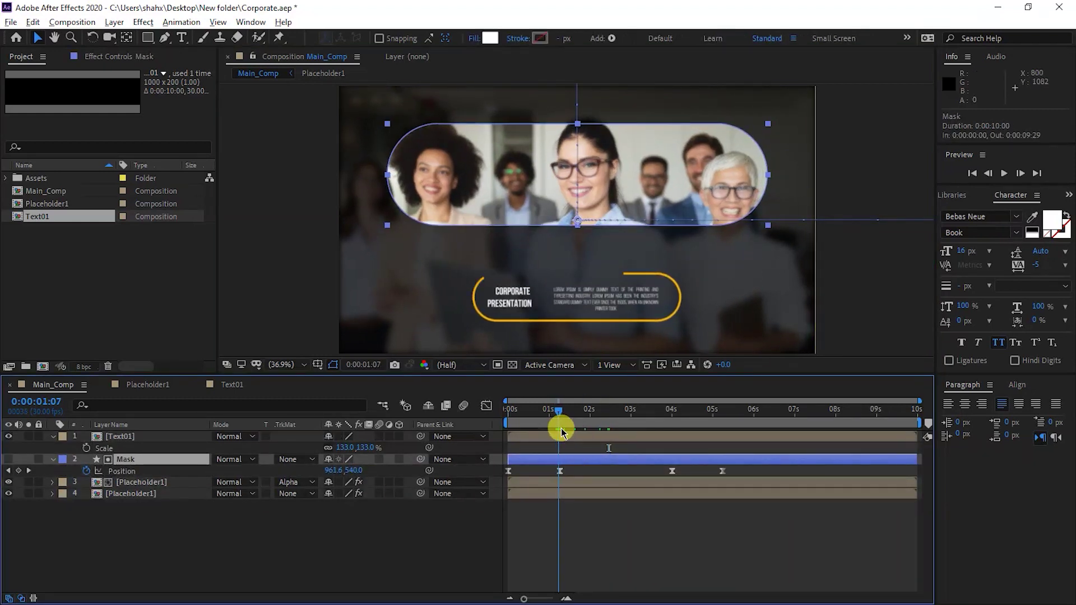
{"action": "left_click_drag", "start_coordinate": [733, 475], "coordinate": [501, 483]}
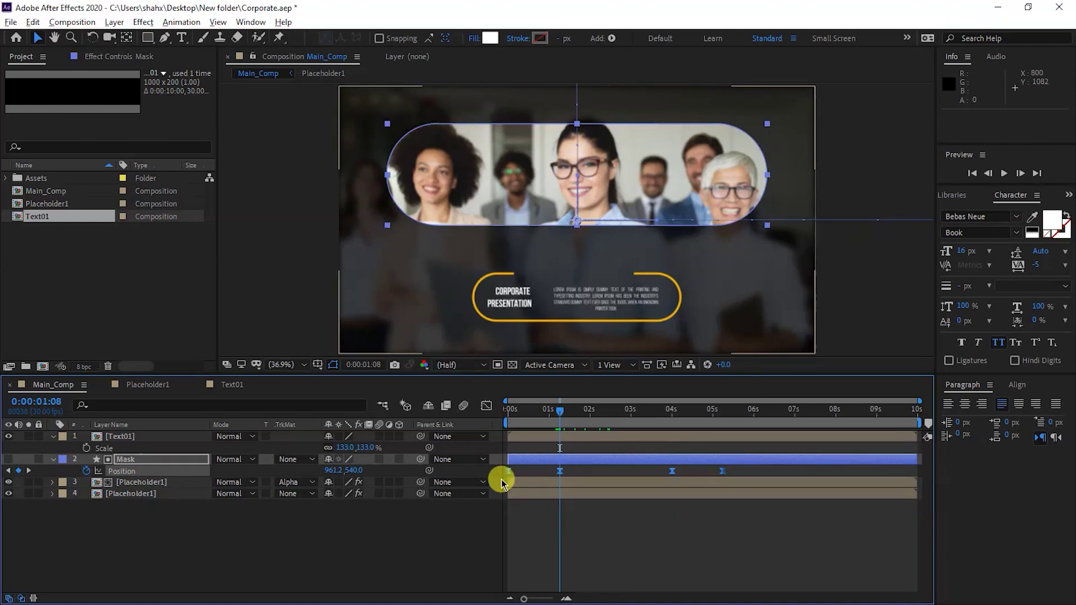
{"action": "left_click", "coordinate": [175, 437]}
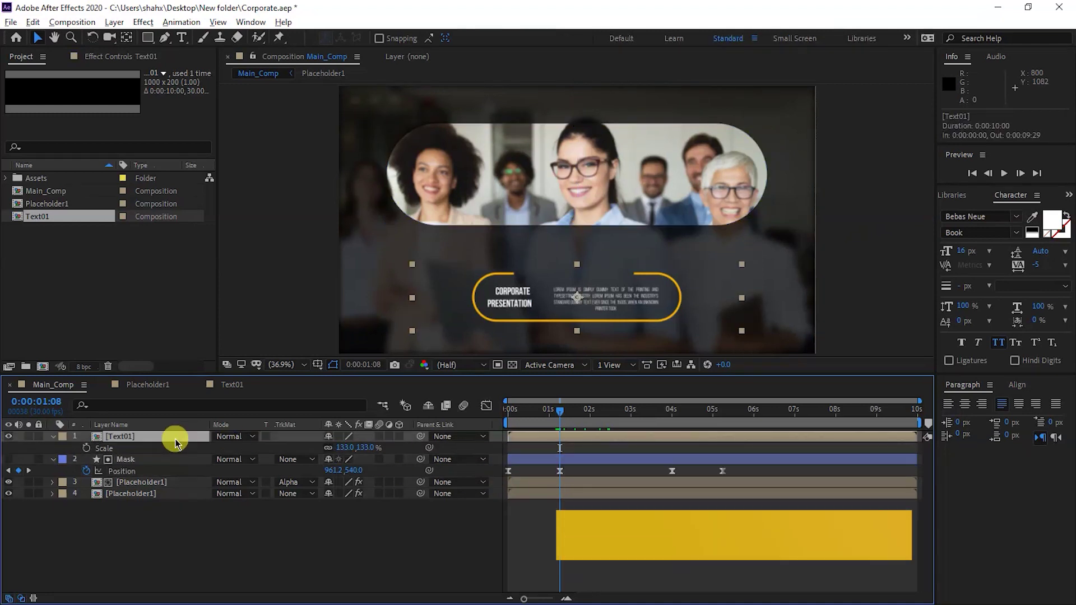
{"action": "key", "text": "p"}
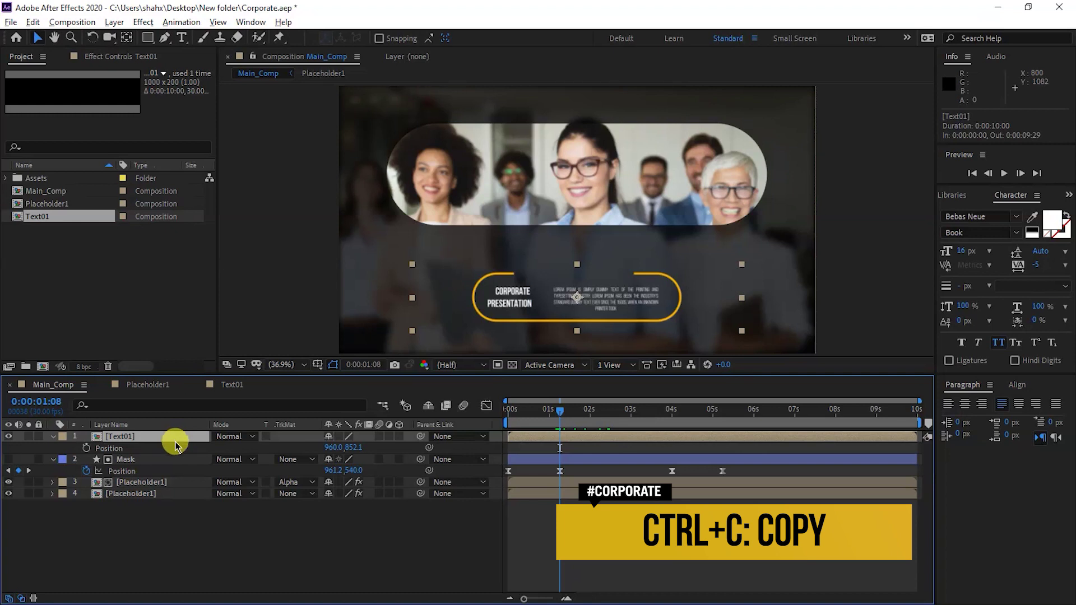
Paste the Mask's Position keyframes onto Text01, delay them five frames, lower its resting position to 961.2,881.9, and preview.
{"action": "key", "text": "ctrl+v"}
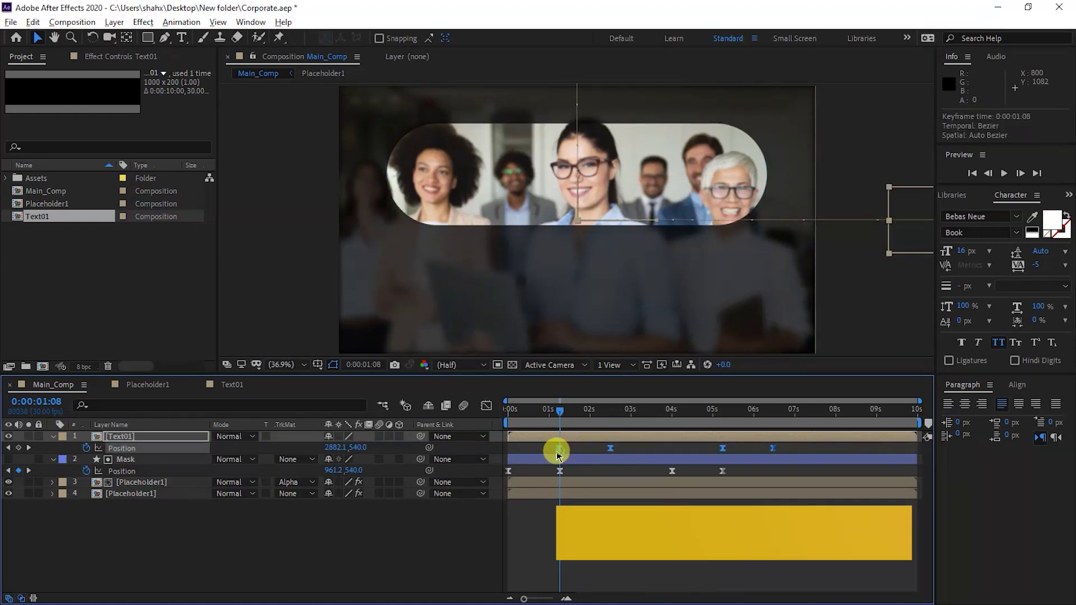
{"action": "left_click_drag", "start_coordinate": [563, 454], "coordinate": [516, 457]}
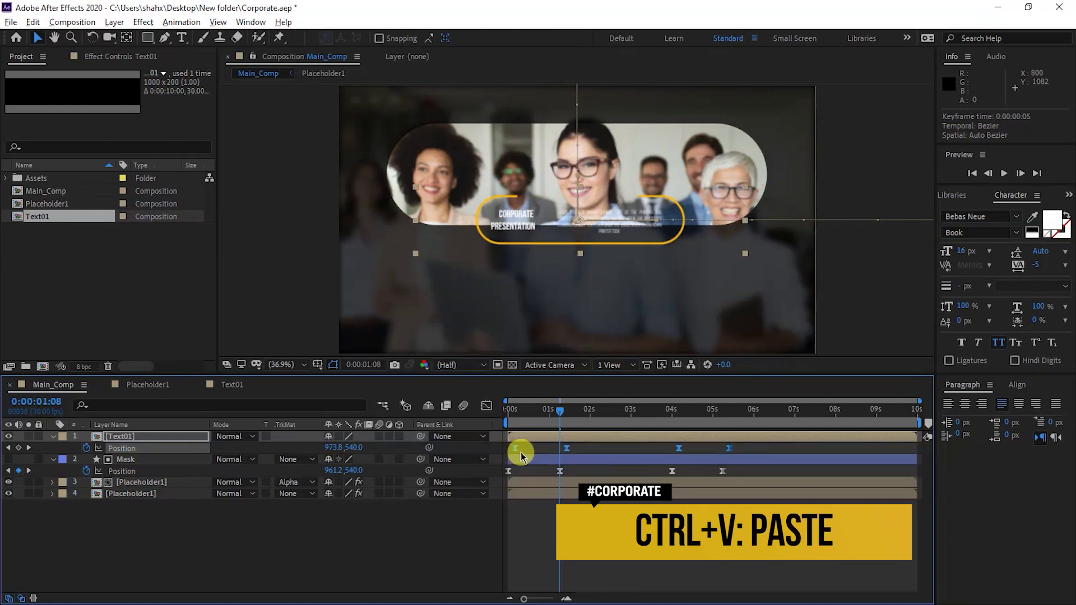
{"action": "left_click_drag", "start_coordinate": [506, 409], "coordinate": [625, 432]}
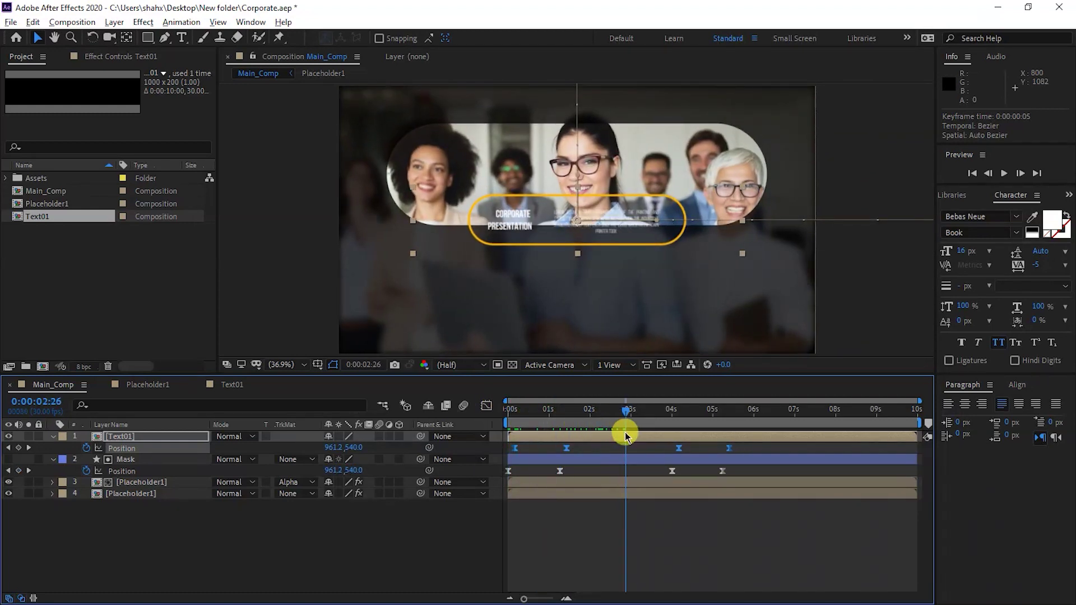
{"action": "left_click", "coordinate": [567, 421]}
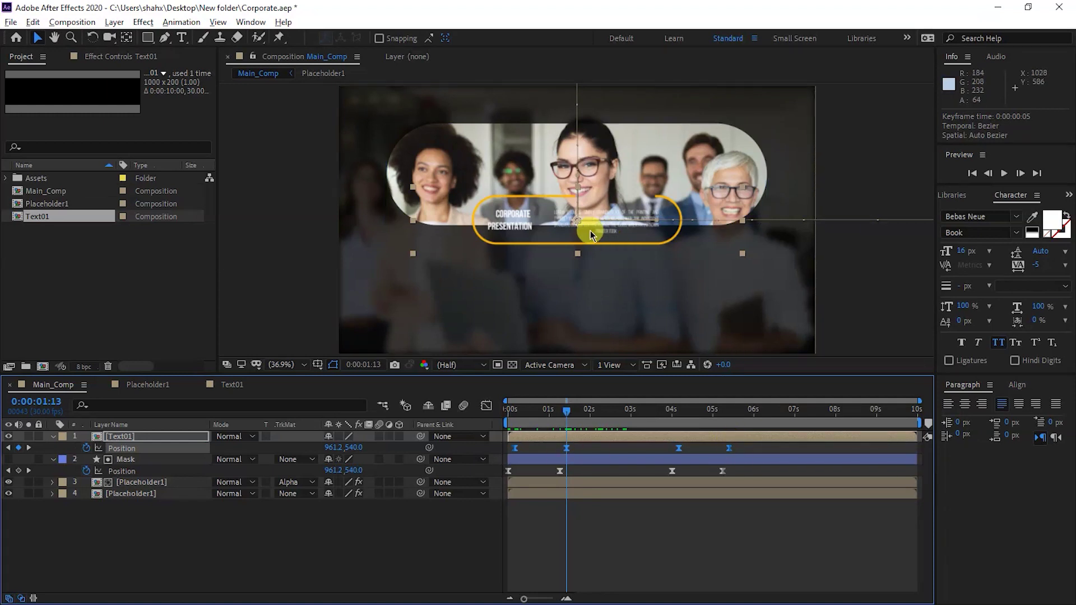
{"action": "left_click_drag", "start_coordinate": [580, 225], "coordinate": [573, 308]}
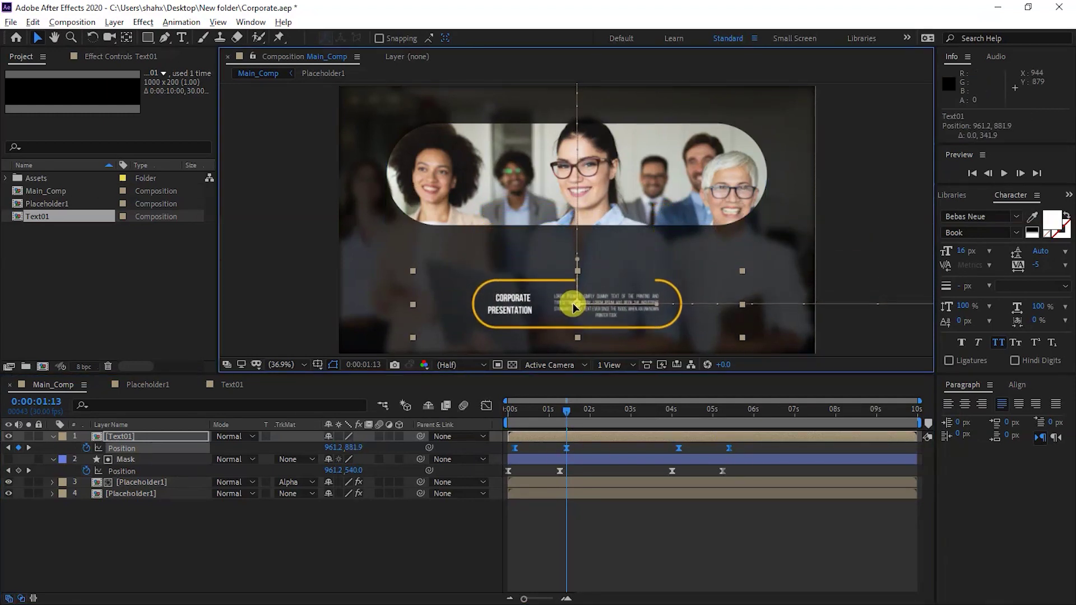
{"action": "key", "text": "space"}
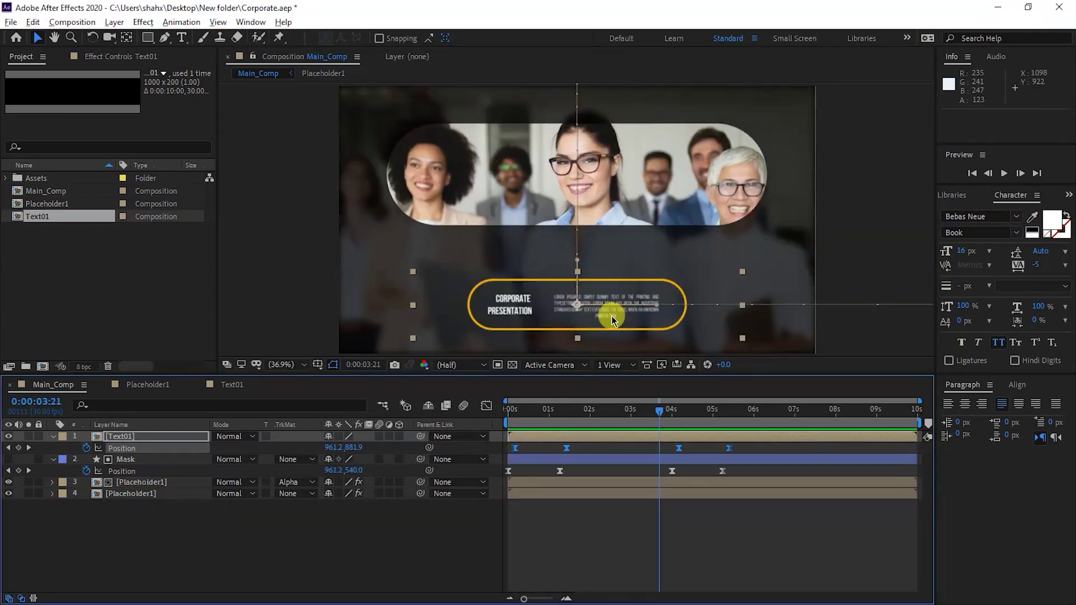
In Text01, change the Lorem Ipsum body text from Bebas Neue Book to Regular, then return to Main_Comp.
{"action": "left_click", "coordinate": [227, 386]}
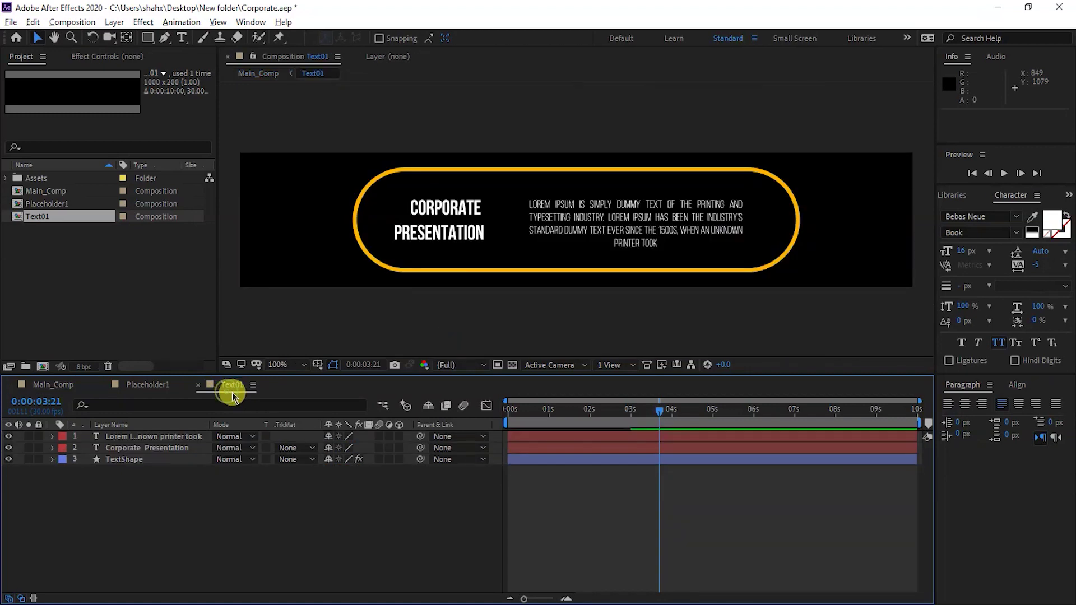
{"action": "left_click", "coordinate": [633, 238]}
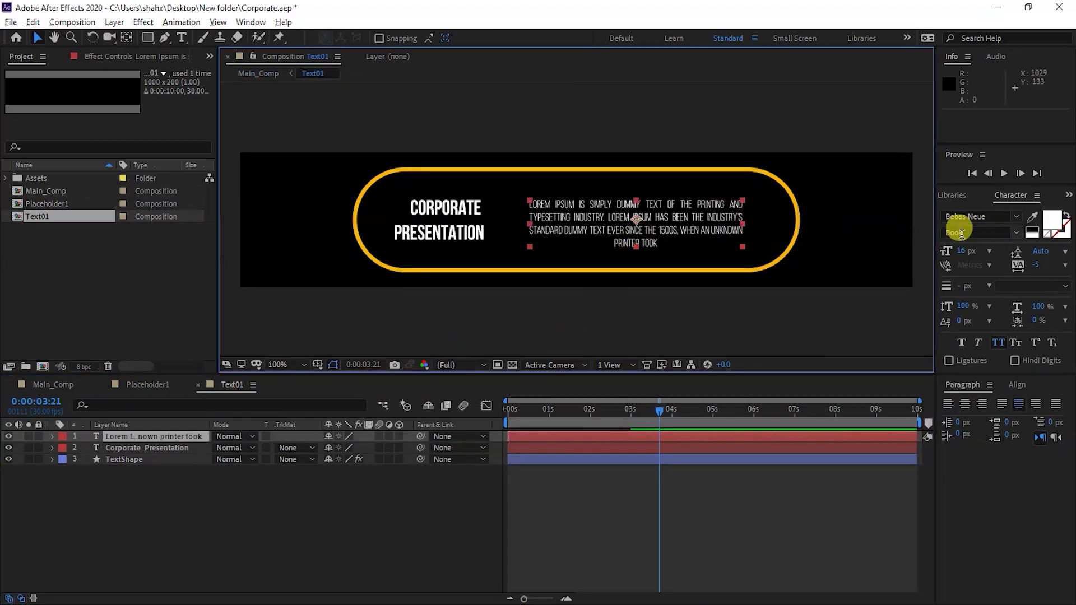
{"action": "left_click", "coordinate": [1004, 232]}
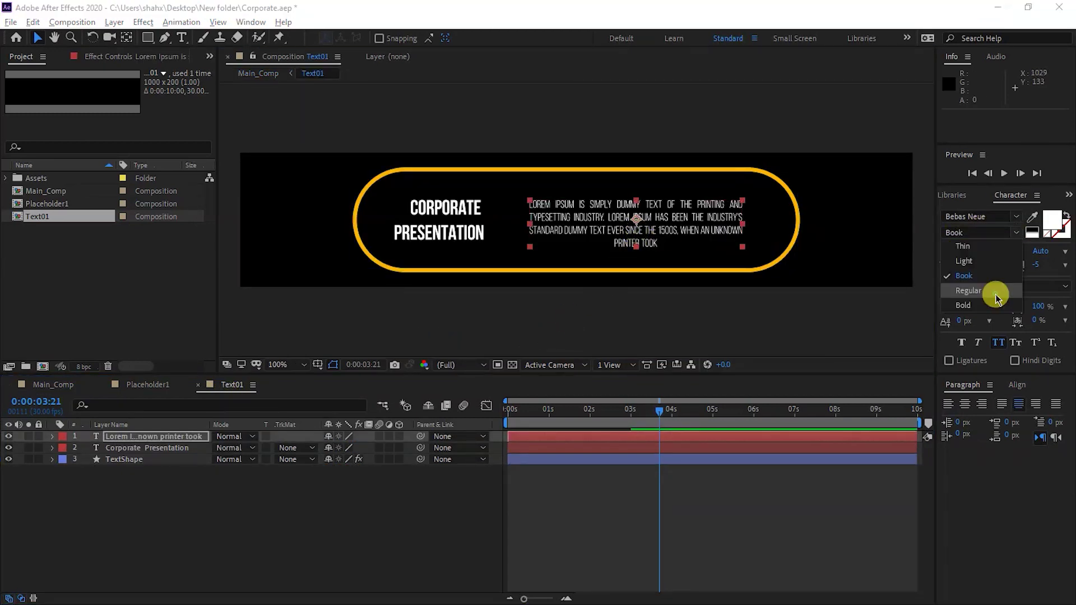
{"action": "left_click", "coordinate": [995, 294]}
{"action": "left_click", "coordinate": [970, 230]}
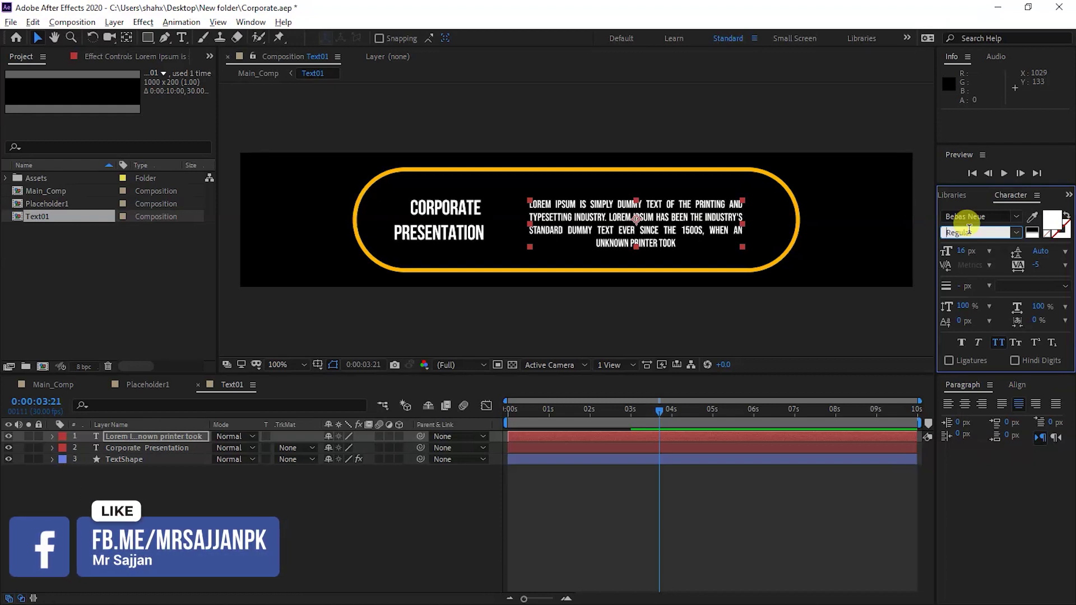
{"action": "left_click", "coordinate": [744, 229]}
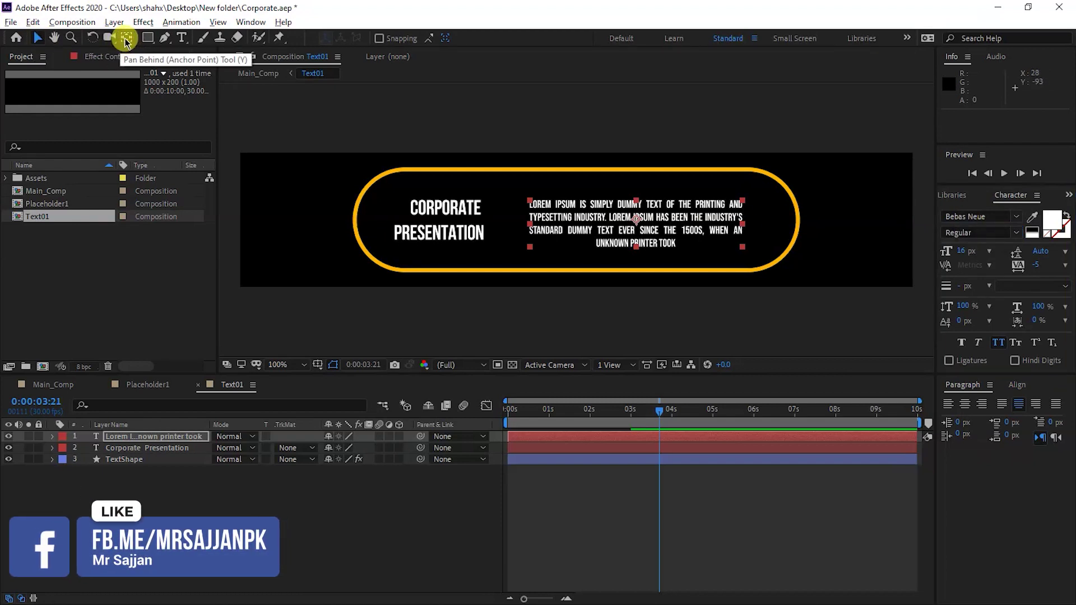
{"action": "left_click", "coordinate": [37, 38]}
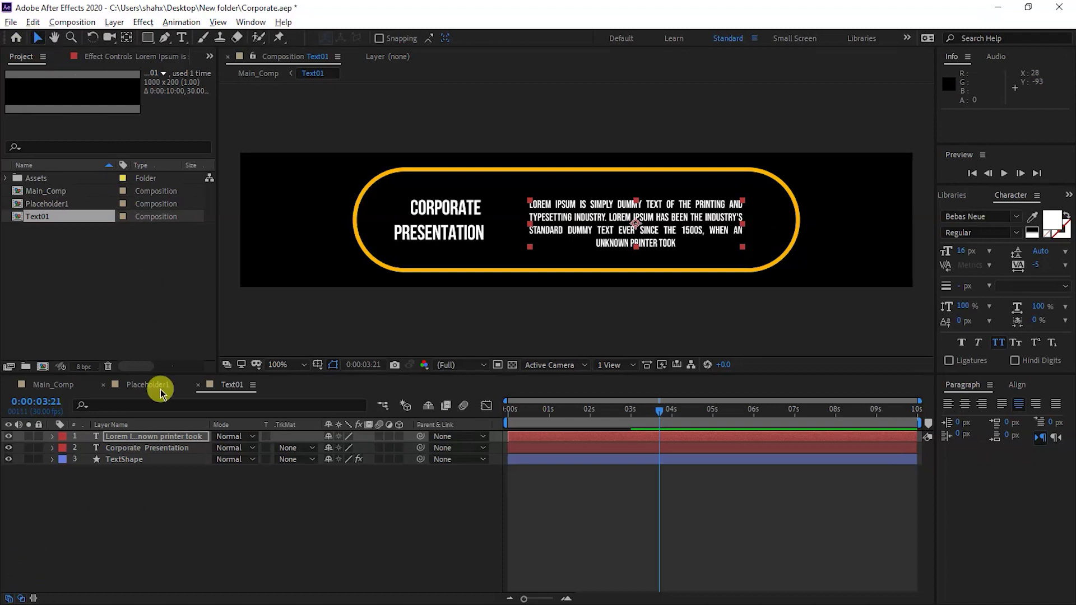
{"action": "left_click", "coordinate": [71, 387]}
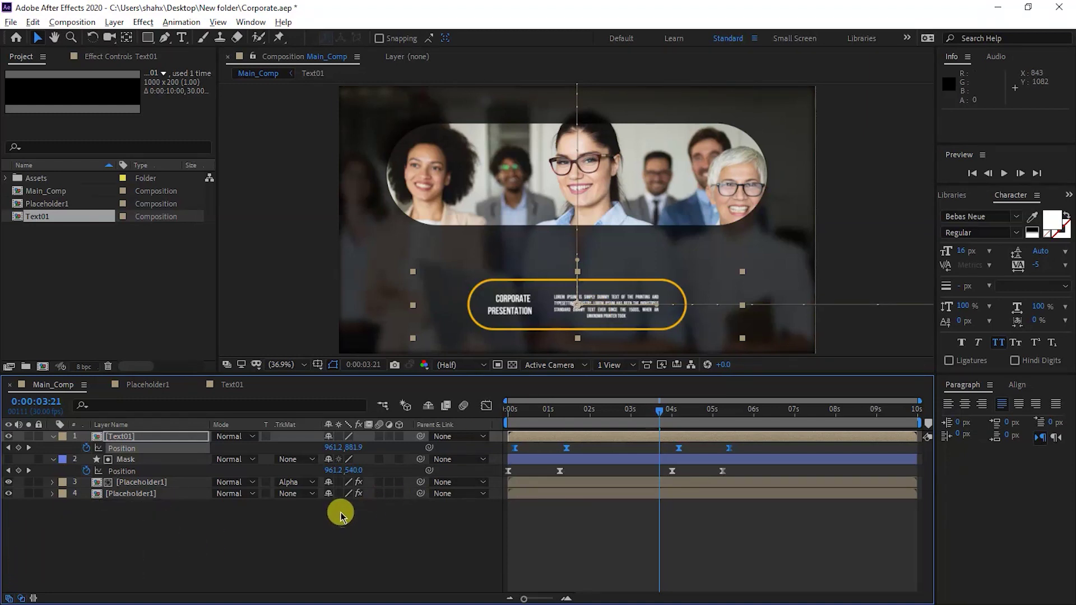
Delay the Mask and masked Placeholder1 layers by five frames and Text01 slightly more, then preview.
{"action": "key", "text": "u"}
{"action": "left_click", "coordinate": [125, 448]}
{"action": "left_click", "coordinate": [163, 459], "text": "ctrl"}
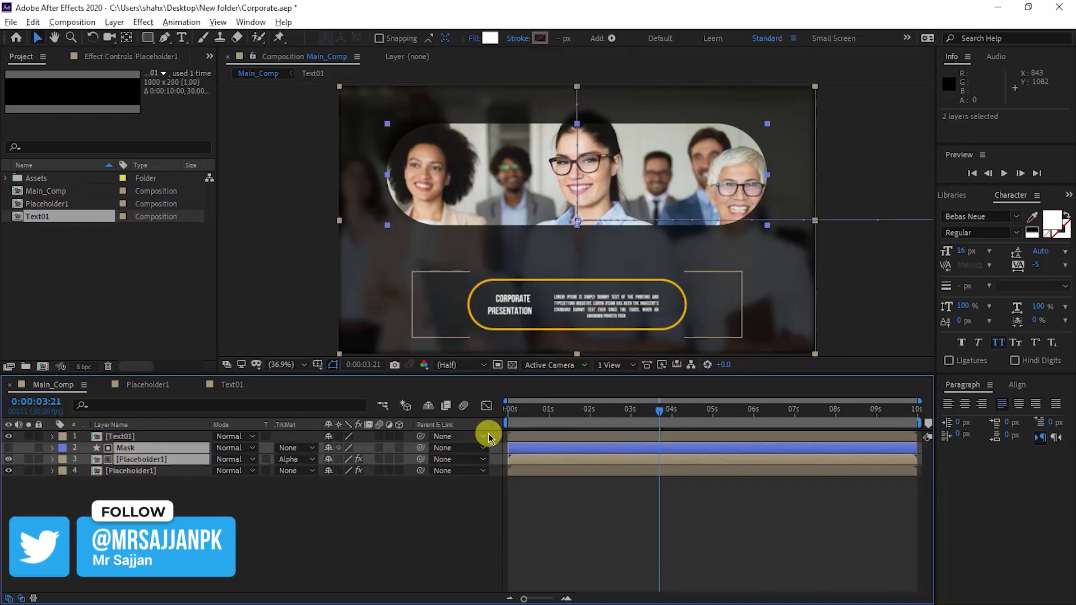
{"action": "left_click_drag", "start_coordinate": [530, 460], "coordinate": [535, 463]}
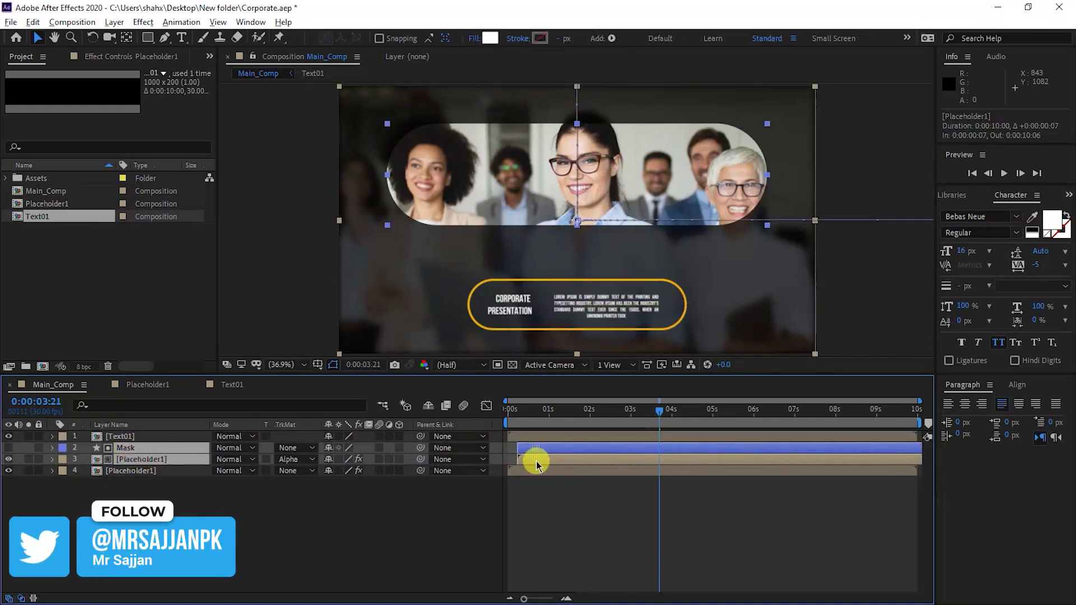
{"action": "left_click_drag", "start_coordinate": [516, 412], "coordinate": [525, 442]}
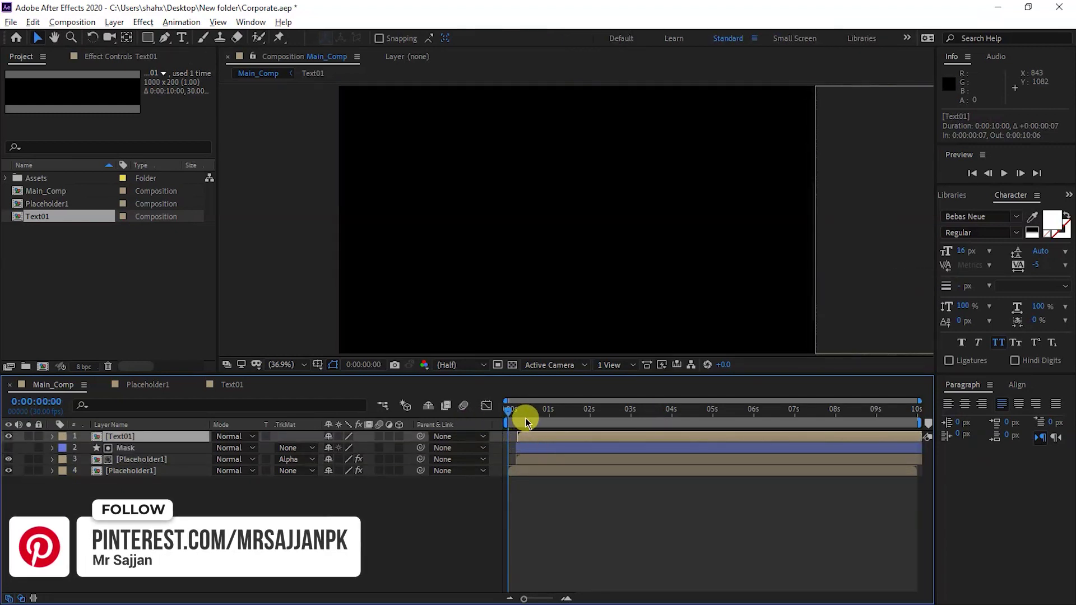
{"action": "key", "text": "space"}
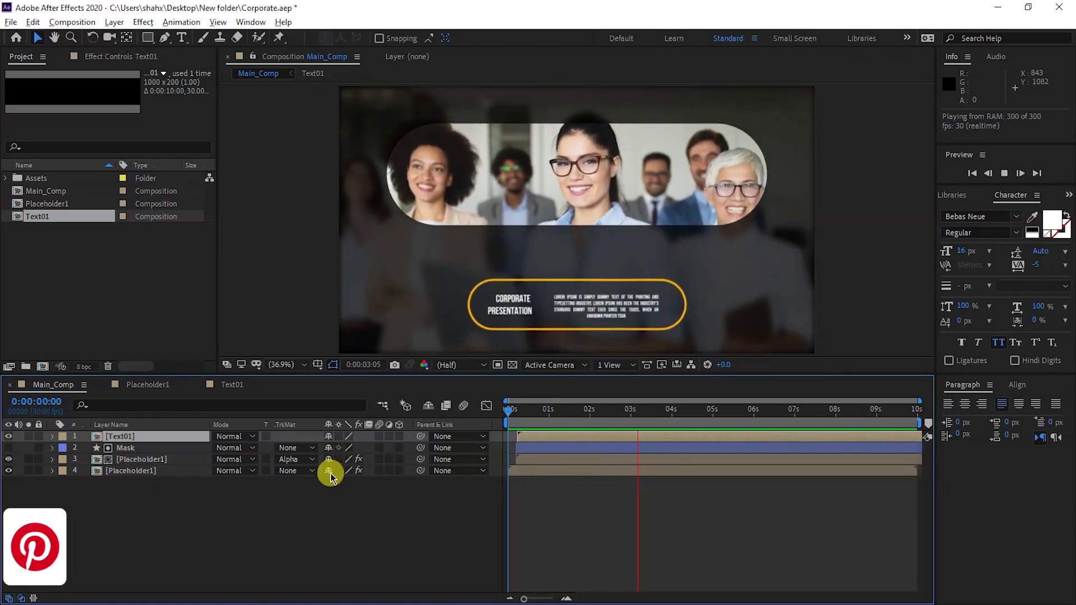
{"action": "key", "text": "space"}
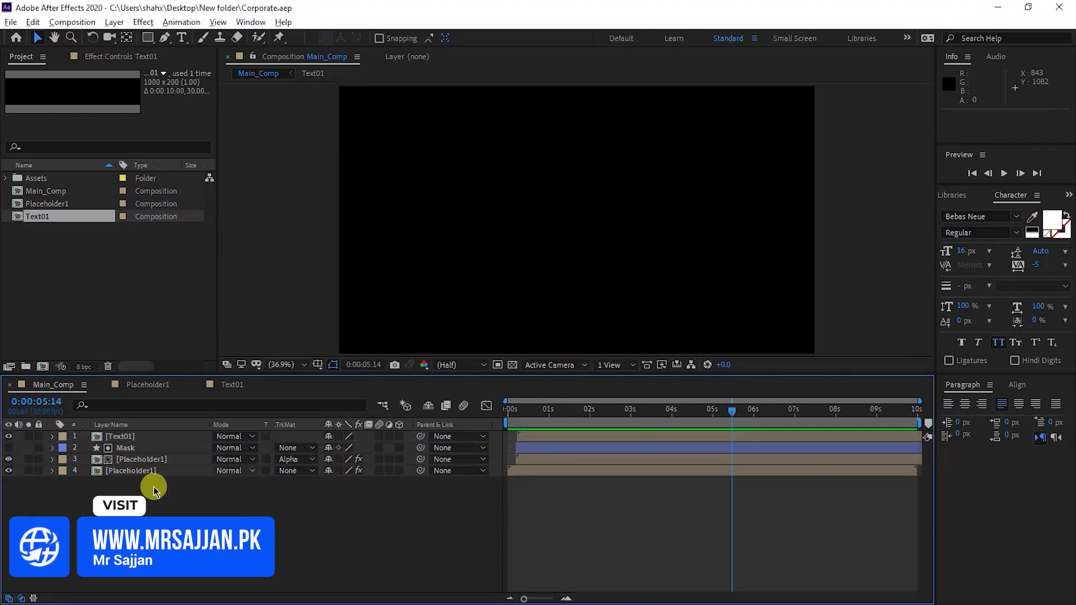
Pre-compose the four Main_Comp layers into Scene01, moving all attributes into the new composition.
{"action": "left_click_drag", "start_coordinate": [158, 487], "coordinate": [136, 438]}
{"action": "right_click", "coordinate": [137, 439]}
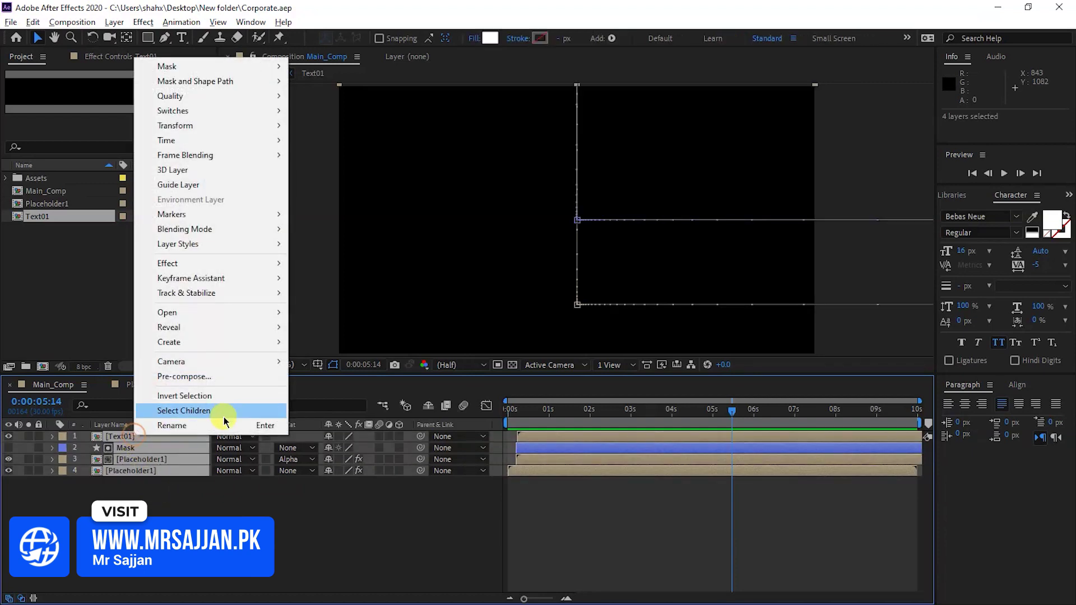
{"action": "left_click", "coordinate": [221, 377]}
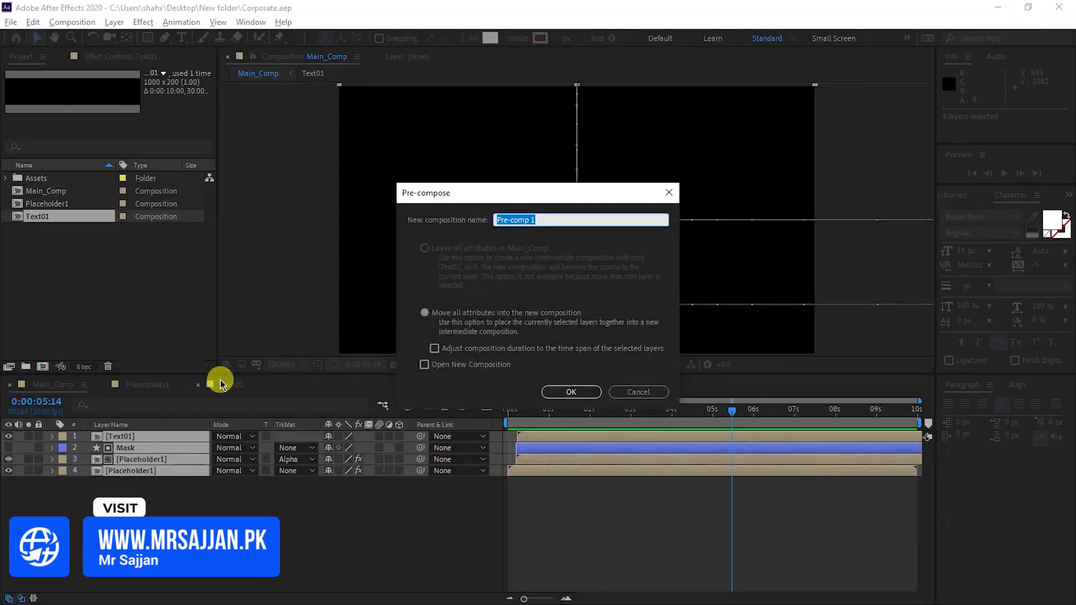
{"action": "type", "text": "Scene01"}
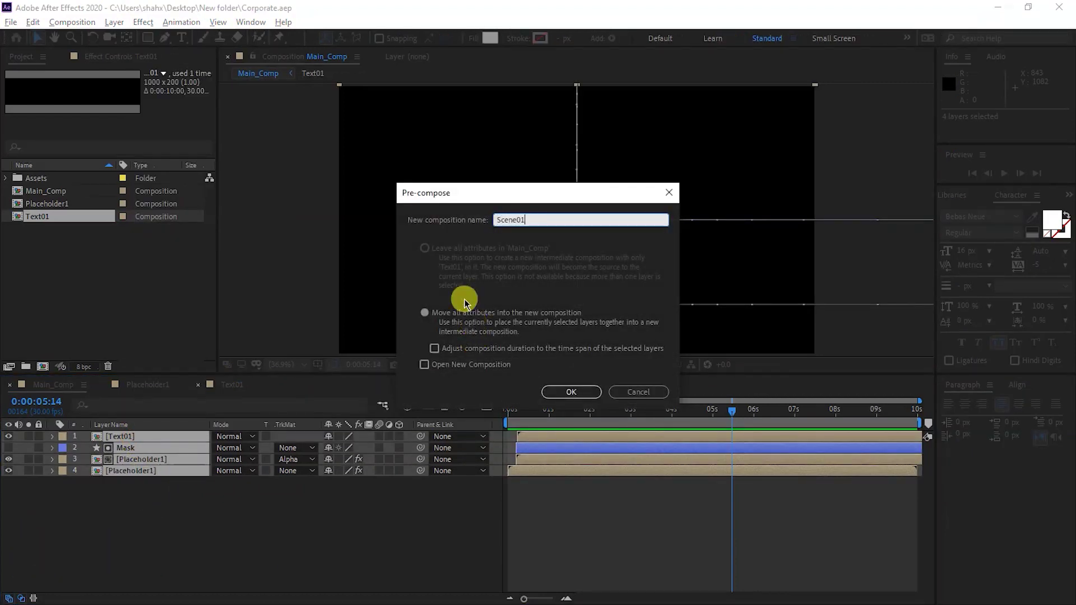
{"action": "left_click", "coordinate": [471, 317]}
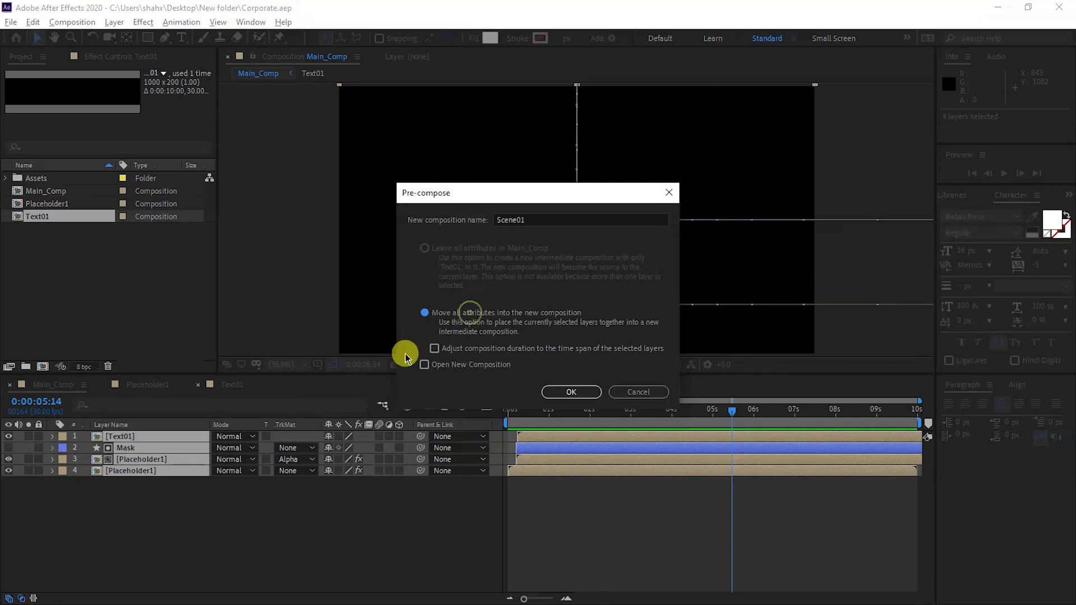
{"action": "left_click", "coordinate": [572, 392]}
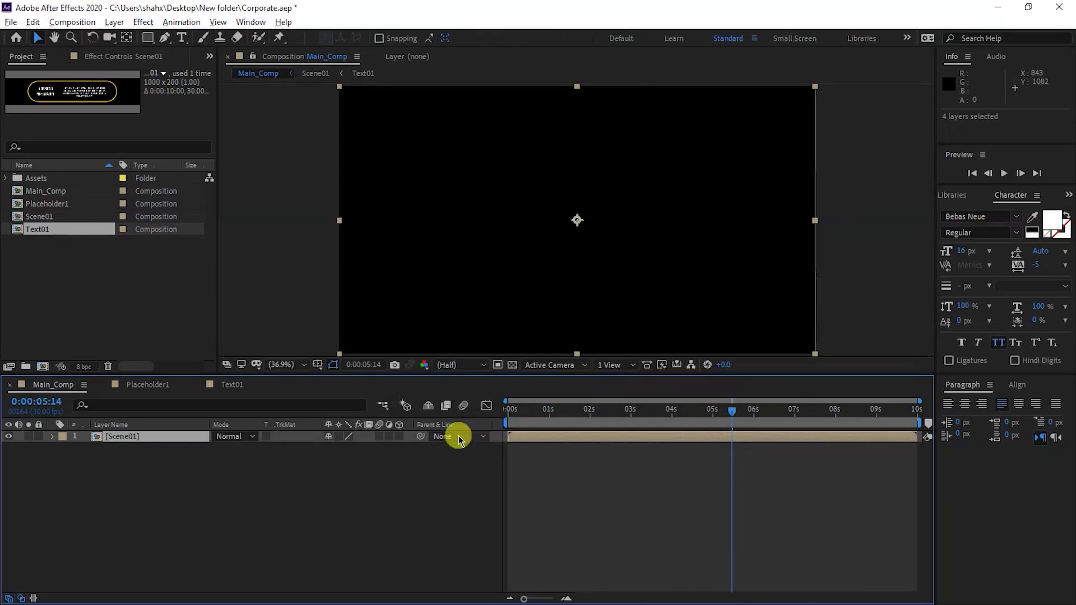
Create a new composition named Scene02.
{"action": "left_click", "coordinate": [43, 365]}
{"action": "type", "text": "A"}
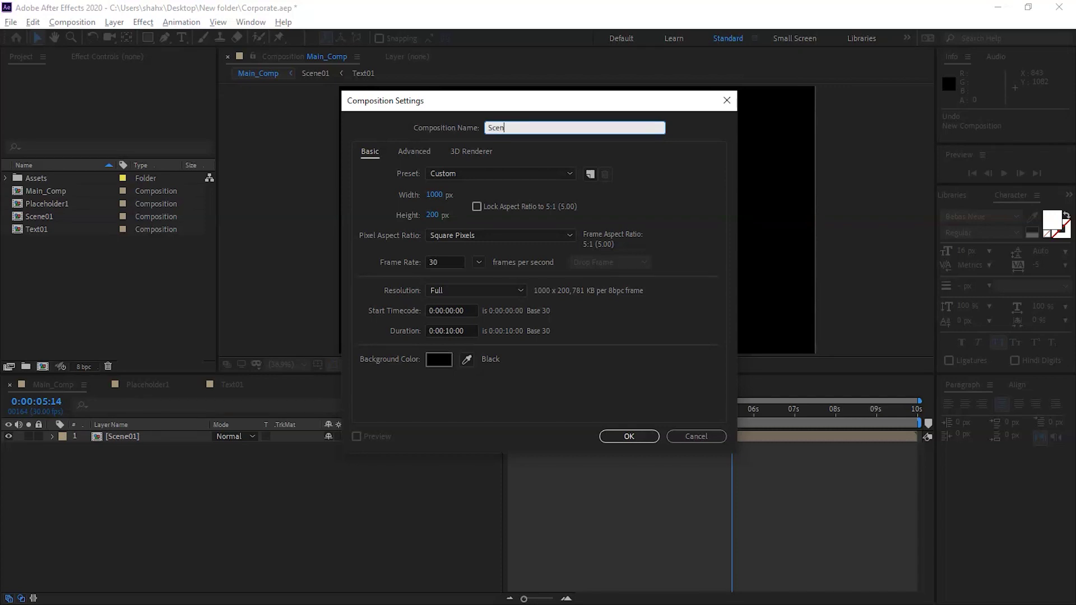
{"action": "type", "text": "02"}
{"action": "key", "text": "Tab"}
{"action": "key", "text": "Tab"}
{"action": "key", "text": "Tab"}
{"action": "type", "text": "192"}
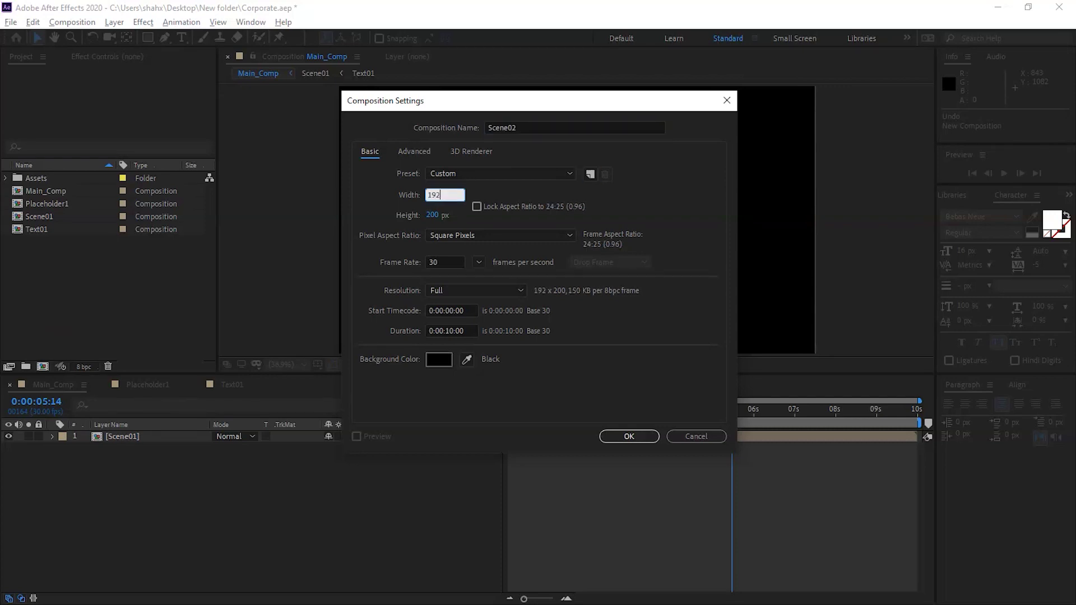
{"action": "type", "text": "0"}
{"action": "key", "text": "Tab"}
{"action": "type", "text": "1"}
{"action": "key", "text": "Return"}
Duplicate Placeholder1 as Placeholder2 and replace its Image1.jpg layer with Image2.jpg.
{"action": "left_click", "coordinate": [42, 206]}
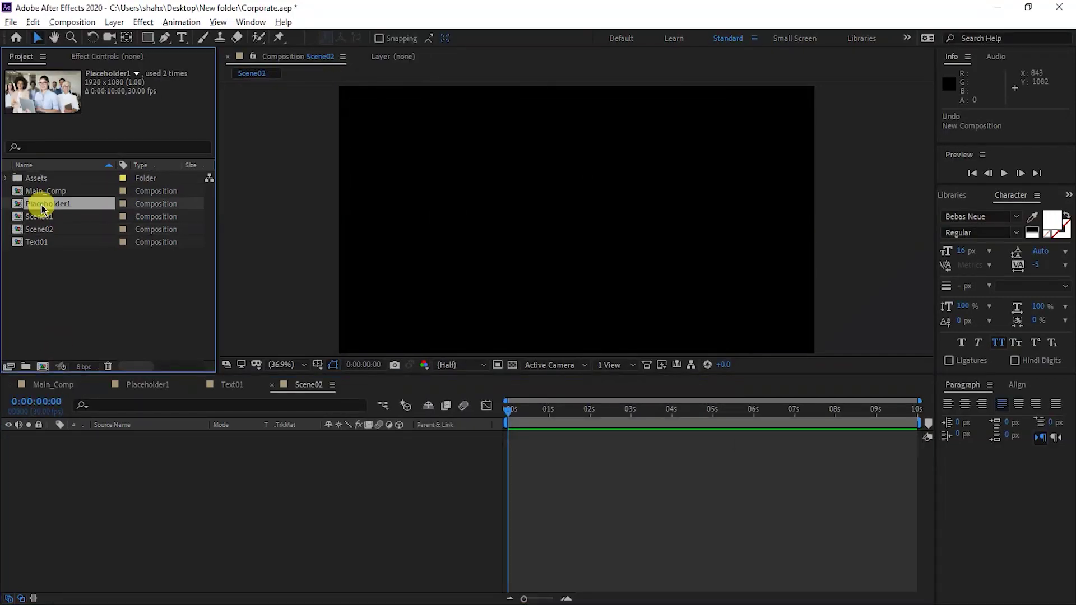
{"action": "key", "text": "ctrl+d"}
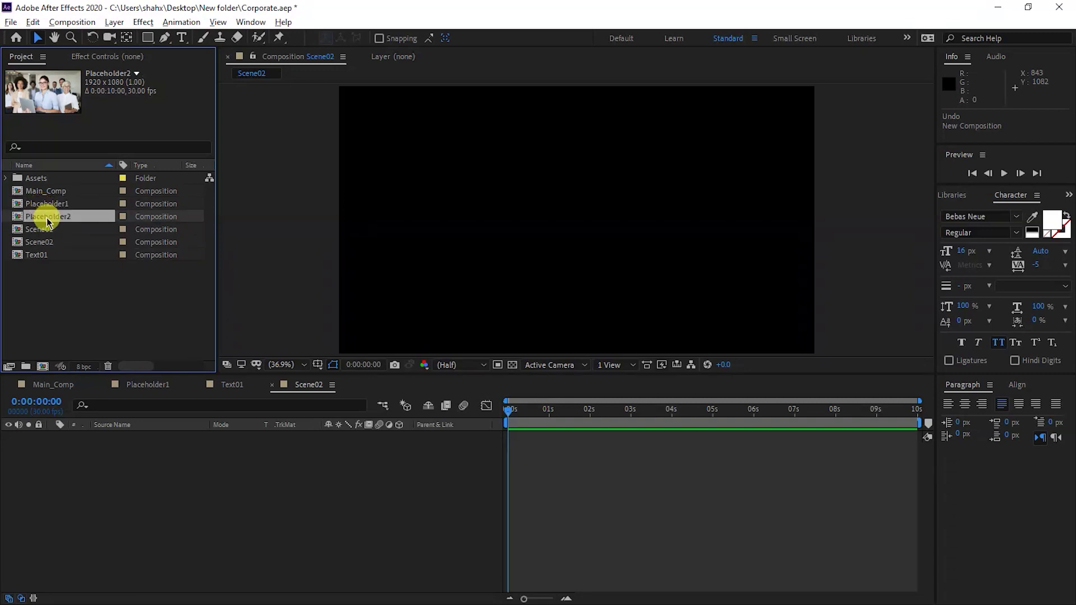
{"action": "double_click", "coordinate": [47, 222]}
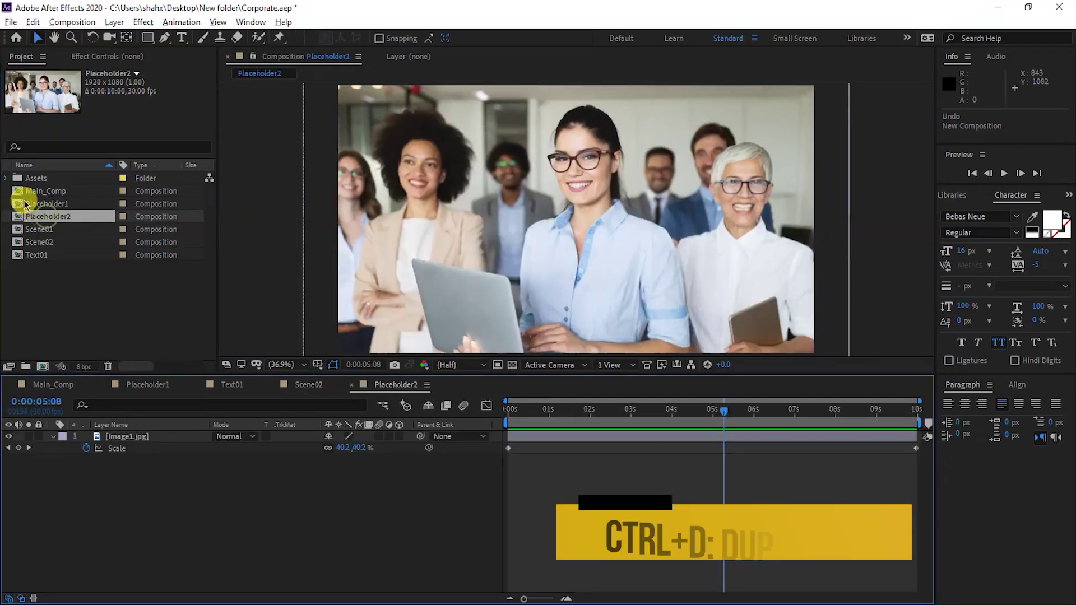
{"action": "left_click", "coordinate": [5, 178]}
{"action": "left_click", "coordinate": [47, 204]}
{"action": "left_click", "coordinate": [115, 437]}
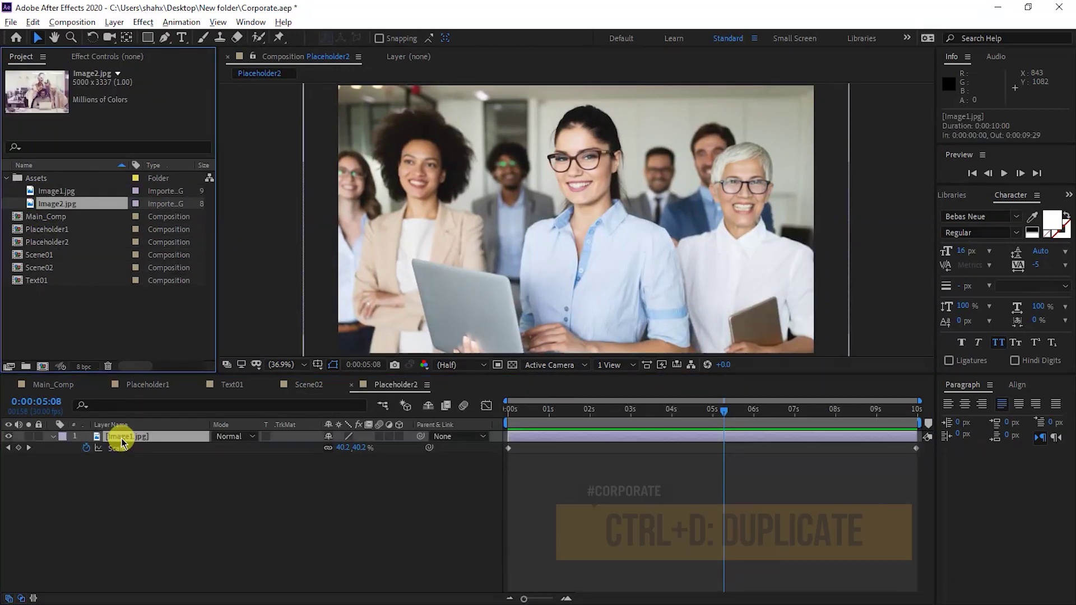
{"action": "left_click_drag", "start_coordinate": [61, 208], "coordinate": [148, 444]}
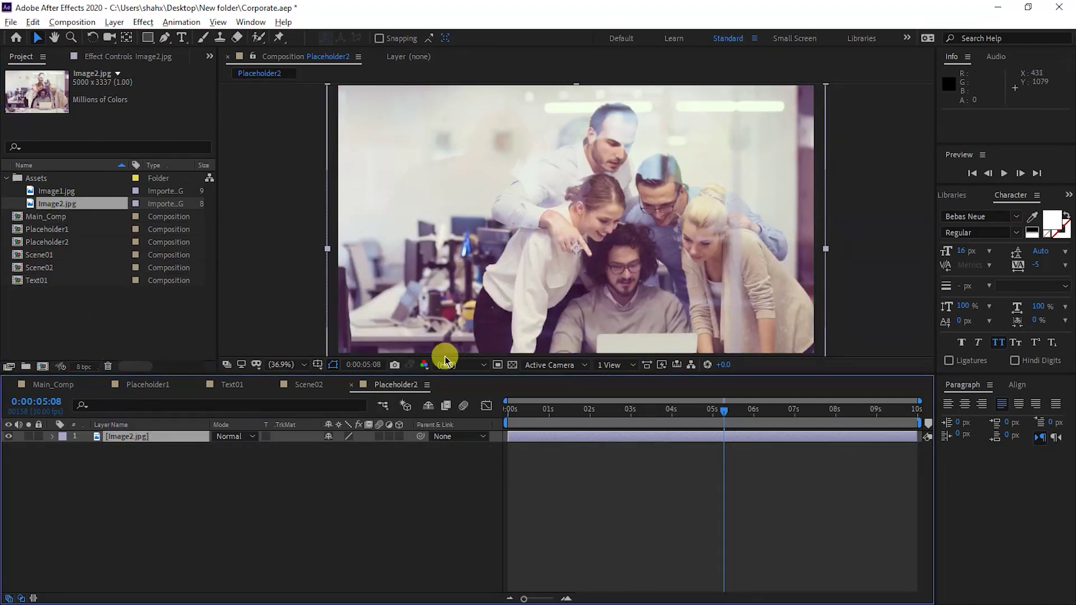
Add Placeholder2 to Scene02 and scale it to 116% to fill the frame.
{"action": "left_click", "coordinate": [301, 392]}
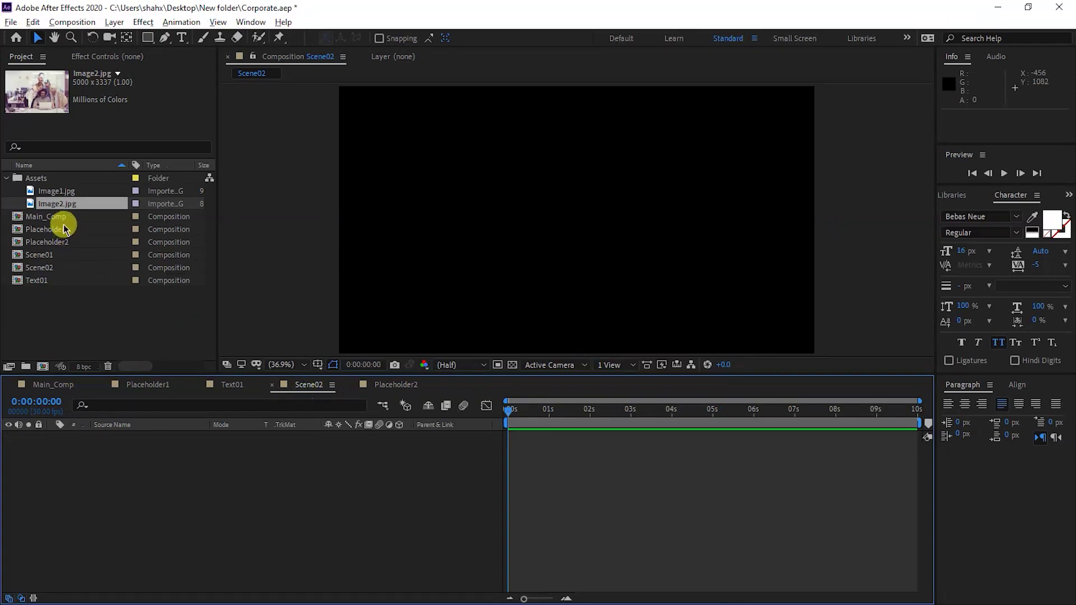
{"action": "left_click_drag", "start_coordinate": [47, 241], "coordinate": [196, 493]}
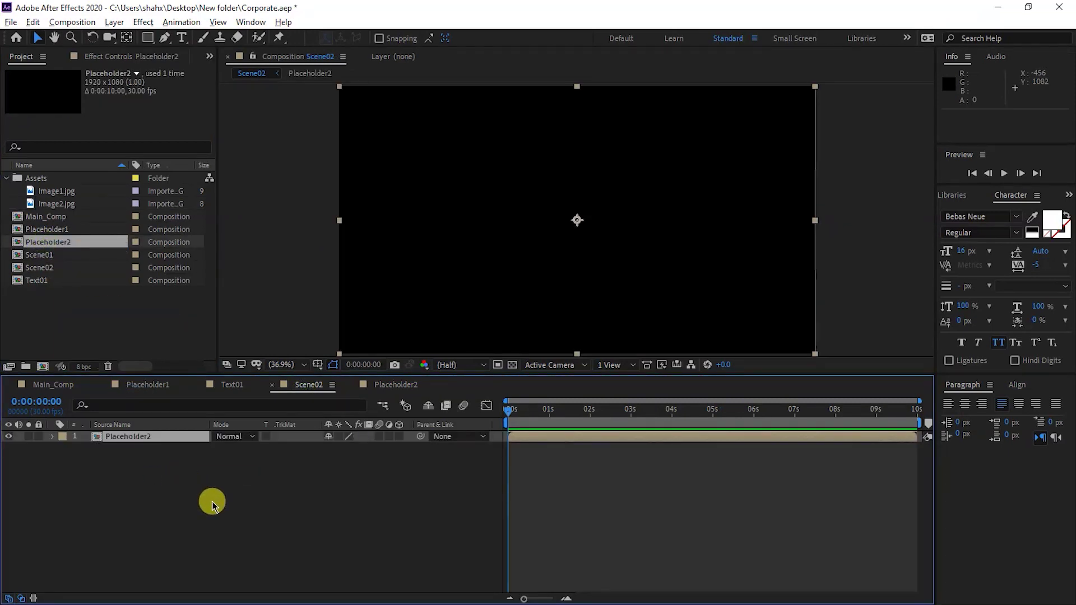
{"action": "key", "text": "s"}
{"action": "left_click_drag", "start_coordinate": [356, 446], "coordinate": [381, 458]}
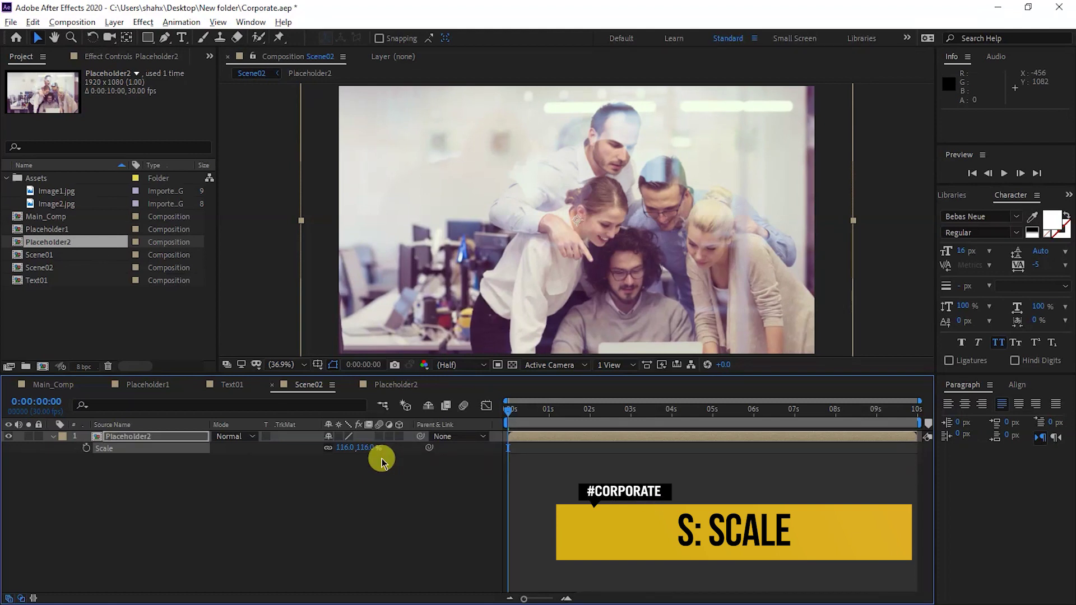
{"action": "left_click", "coordinate": [380, 459]}
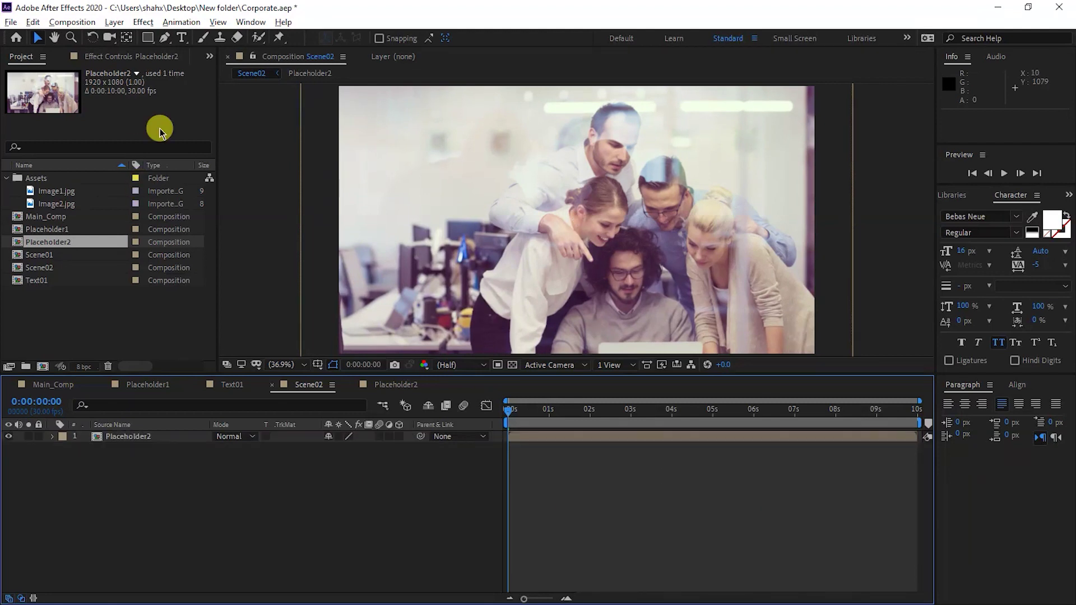
Draw a tall rectangle with a solid white fill over the photo.
{"action": "left_click", "coordinate": [151, 40]}
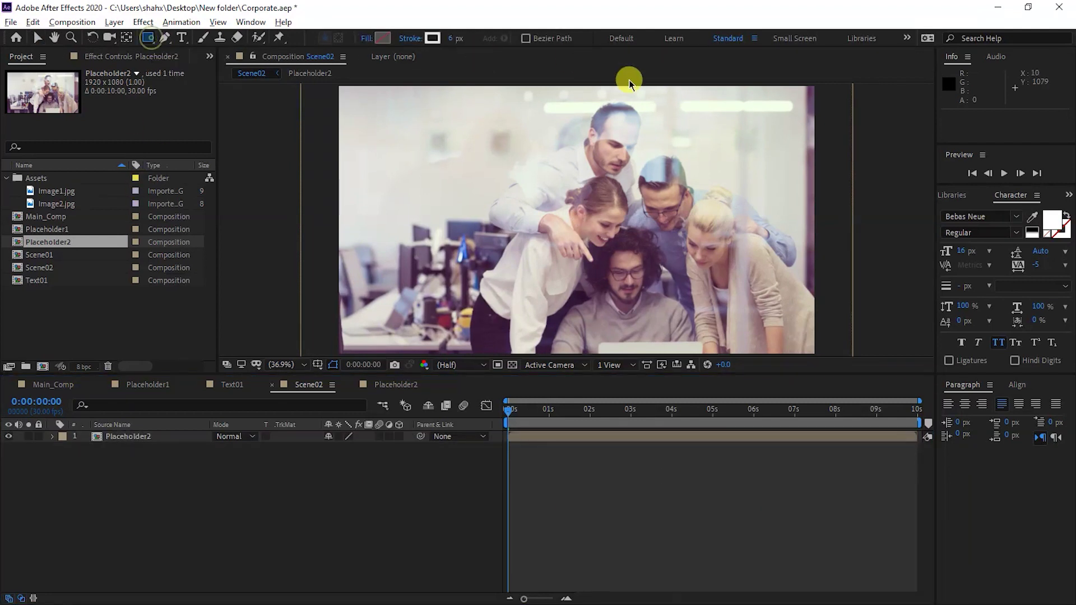
{"action": "left_click", "coordinate": [367, 38]}
{"action": "left_click", "coordinate": [412, 186]}
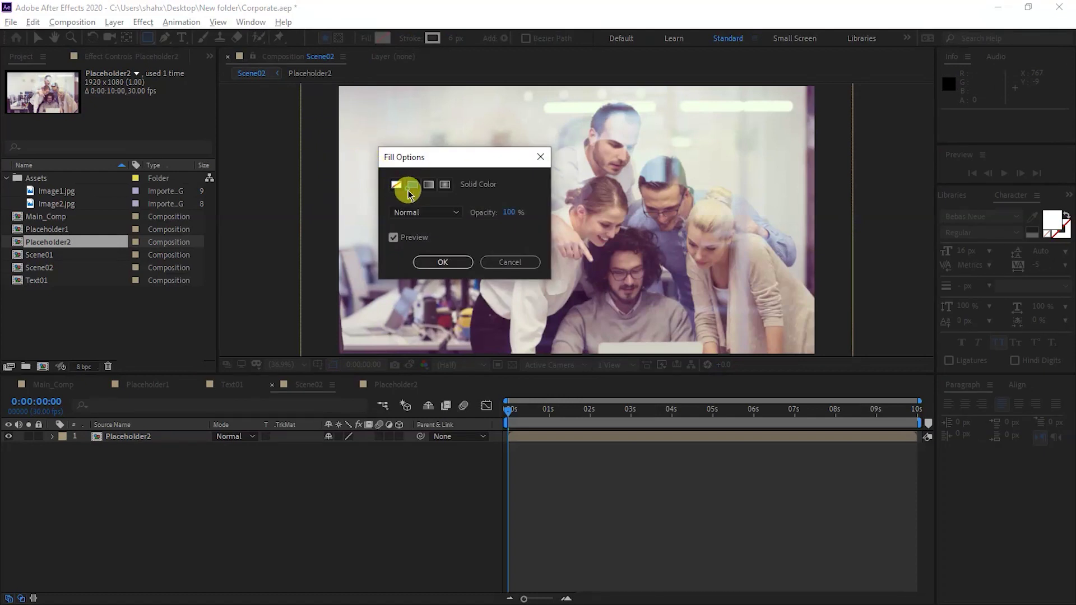
{"action": "left_click", "coordinate": [441, 264]}
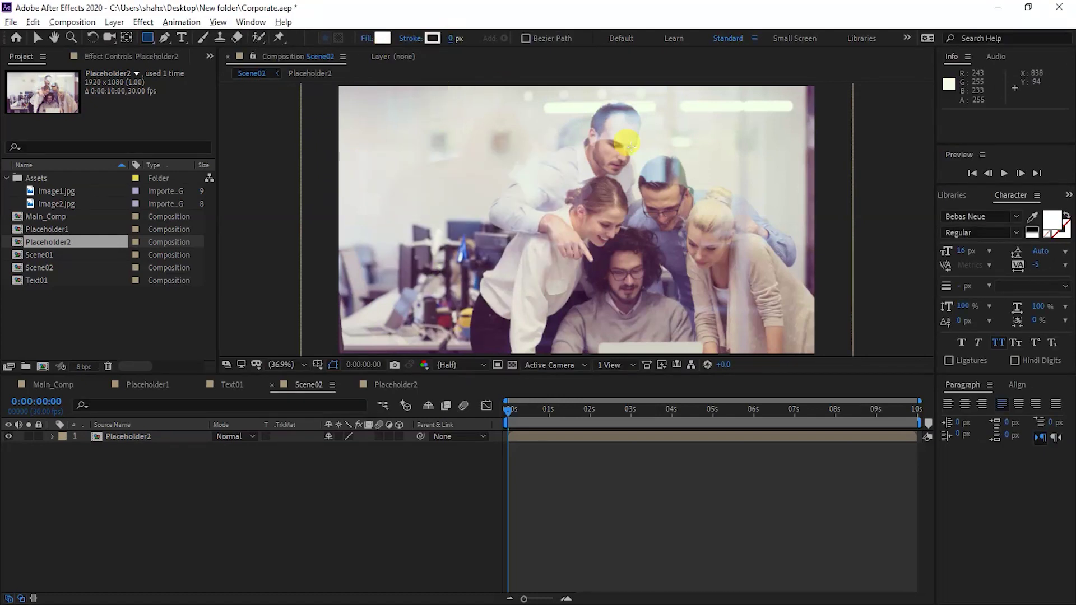
{"action": "left_click_drag", "start_coordinate": [578, 98], "coordinate": [722, 333]}
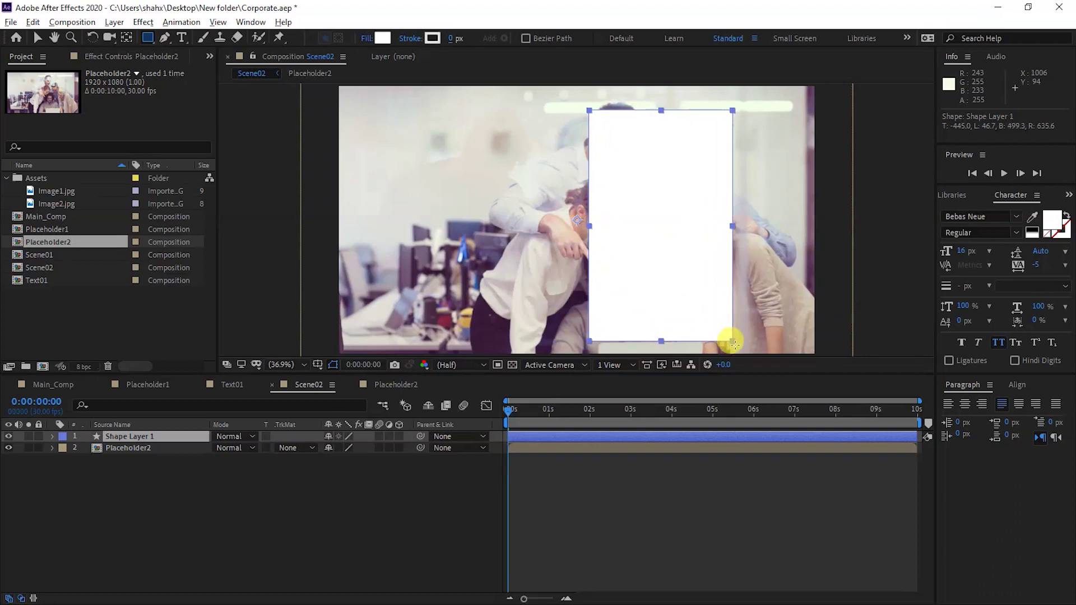
{"action": "left_click_drag", "start_coordinate": [722, 333], "coordinate": [729, 341]}
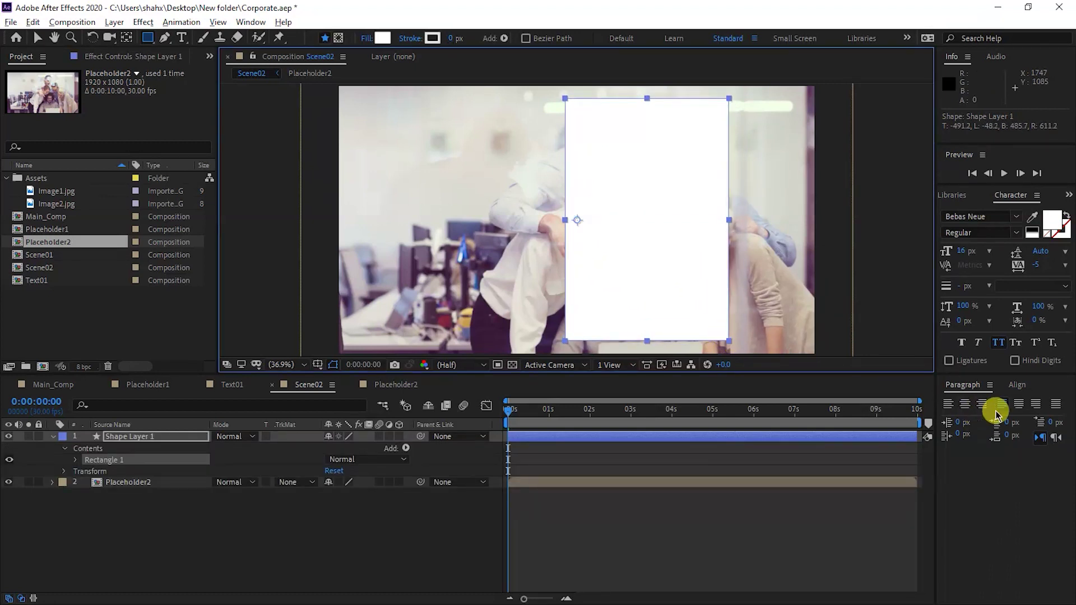
Set the rectangle path's Roundness to 327 to make a pill shape.
{"action": "left_click", "coordinate": [974, 395]}
{"action": "left_click", "coordinate": [1015, 386]}
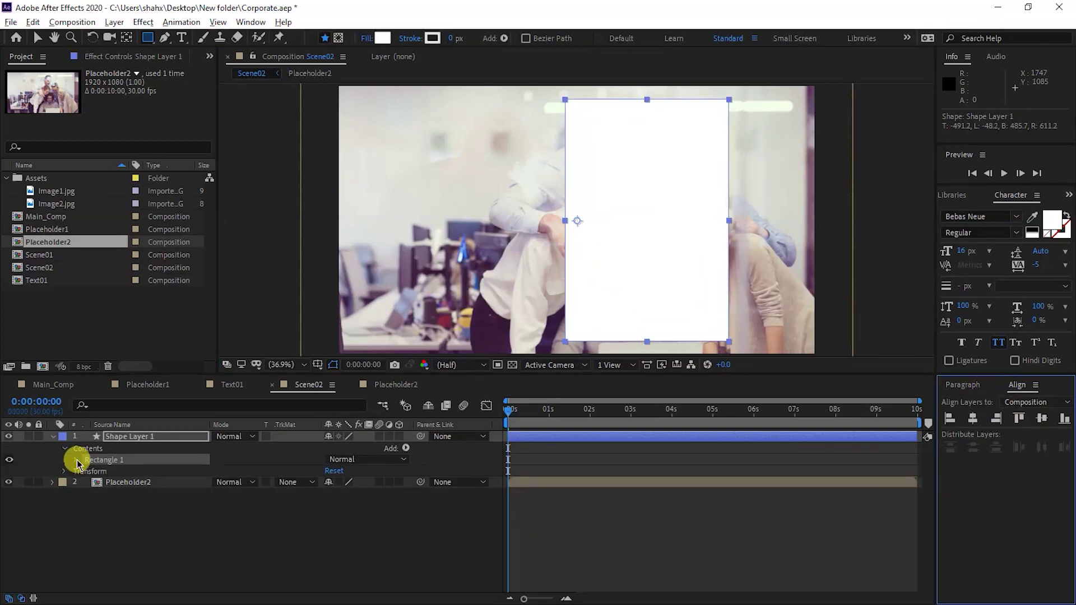
{"action": "left_click", "coordinate": [75, 460]}
{"action": "left_click", "coordinate": [87, 472]}
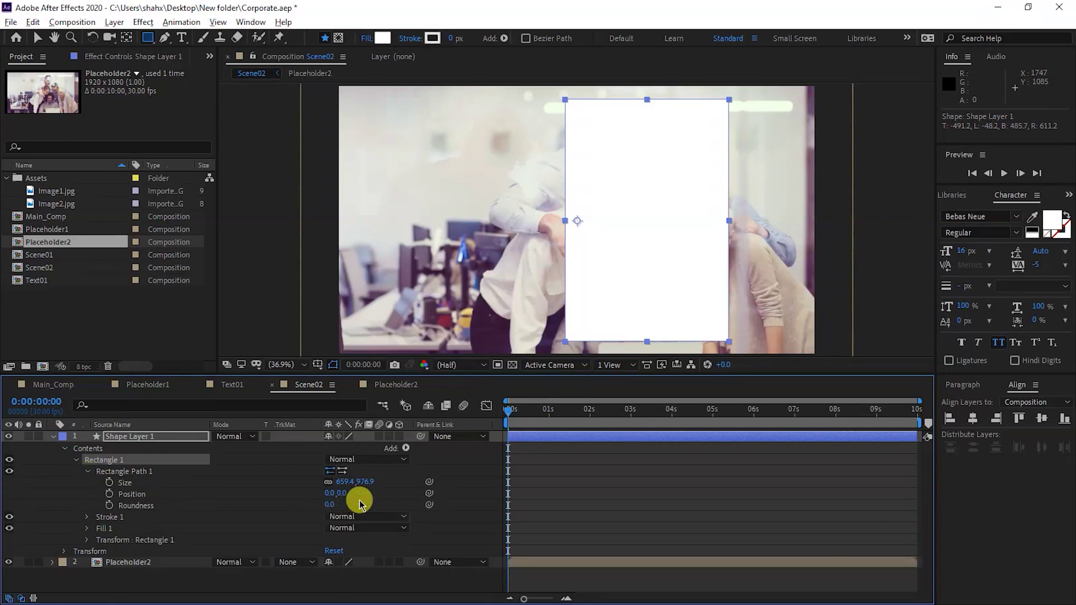
{"action": "mouse_move", "coordinate": [325, 505]}
{"action": "left_mouse_down"}
{"action": "mouse_move", "coordinate": [460, 529]}
{"action": "mouse_move", "coordinate": [626, 582]}
{"action": "left_mouse_up"}
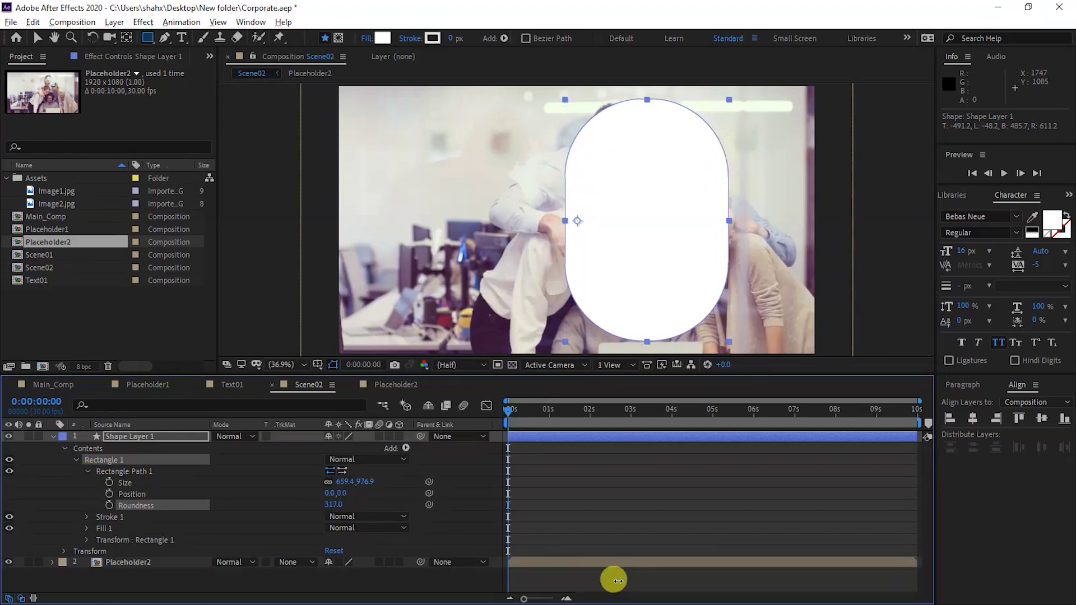
Rename the shape layer to Mask.
{"action": "left_click", "coordinate": [128, 38]}
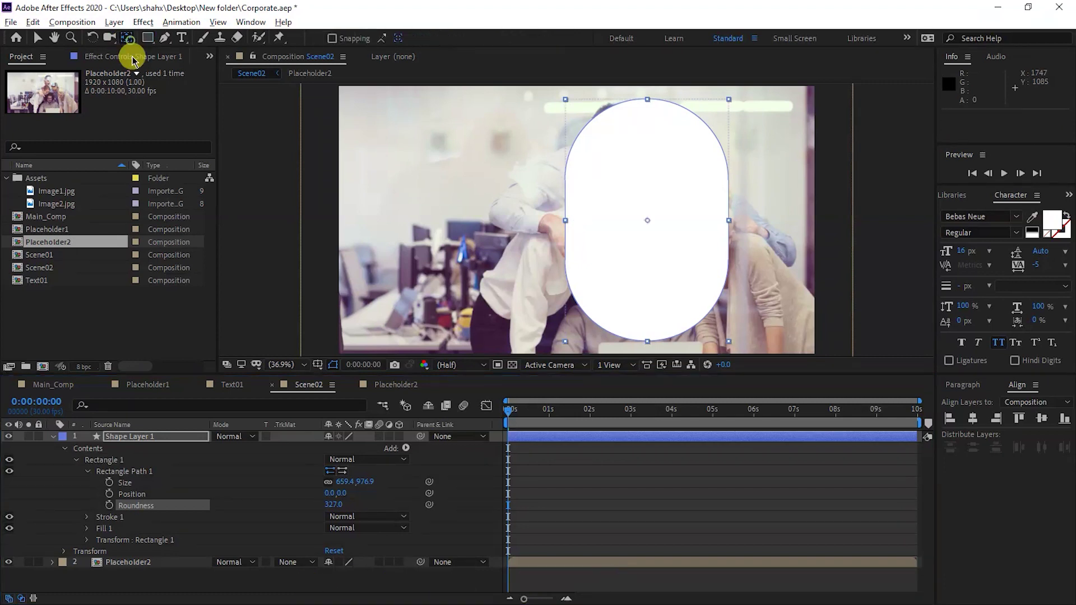
{"action": "left_click", "coordinate": [176, 436]}
{"action": "key", "text": "Return"}
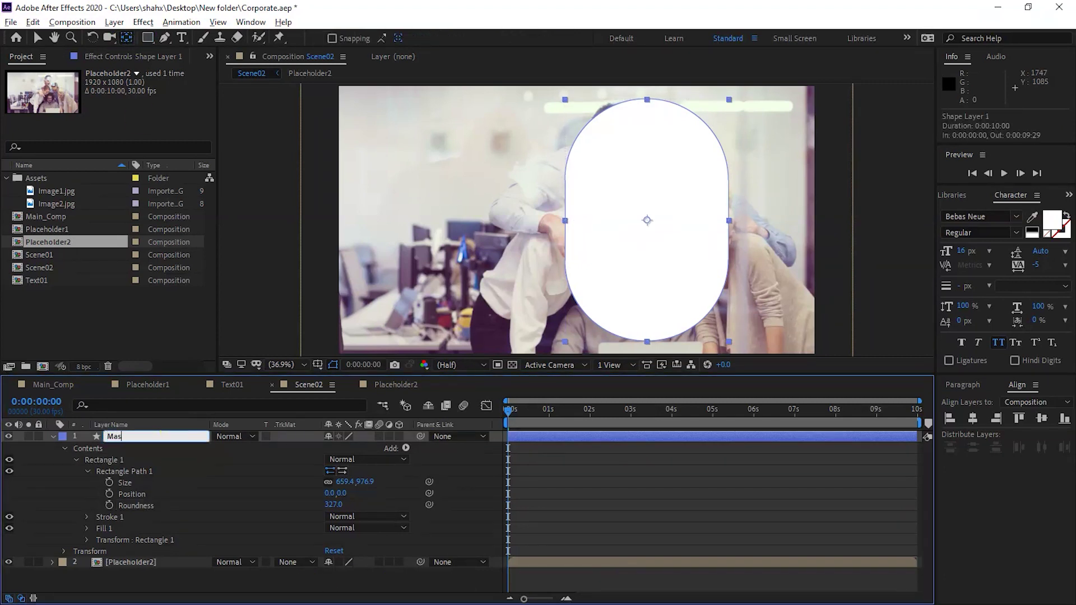
{"action": "type", "text": "k"}
{"action": "left_click", "coordinate": [171, 449]}
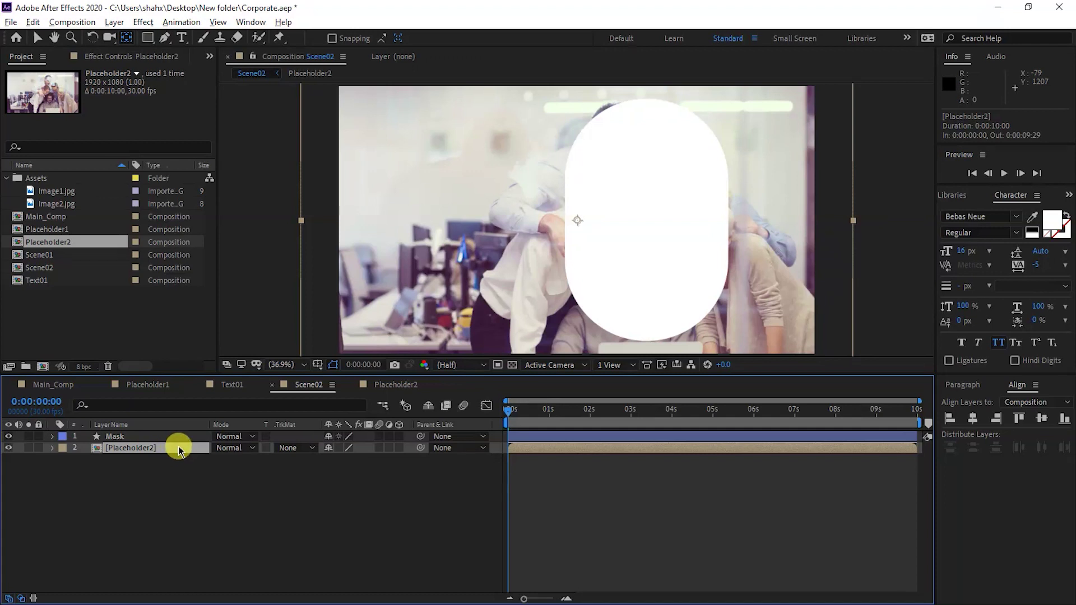
Duplicate Placeholder2, alpha-matte the upper copy to Mask, and set the lower copy to 25% opacity.
{"action": "key", "text": "ctrl+d"}
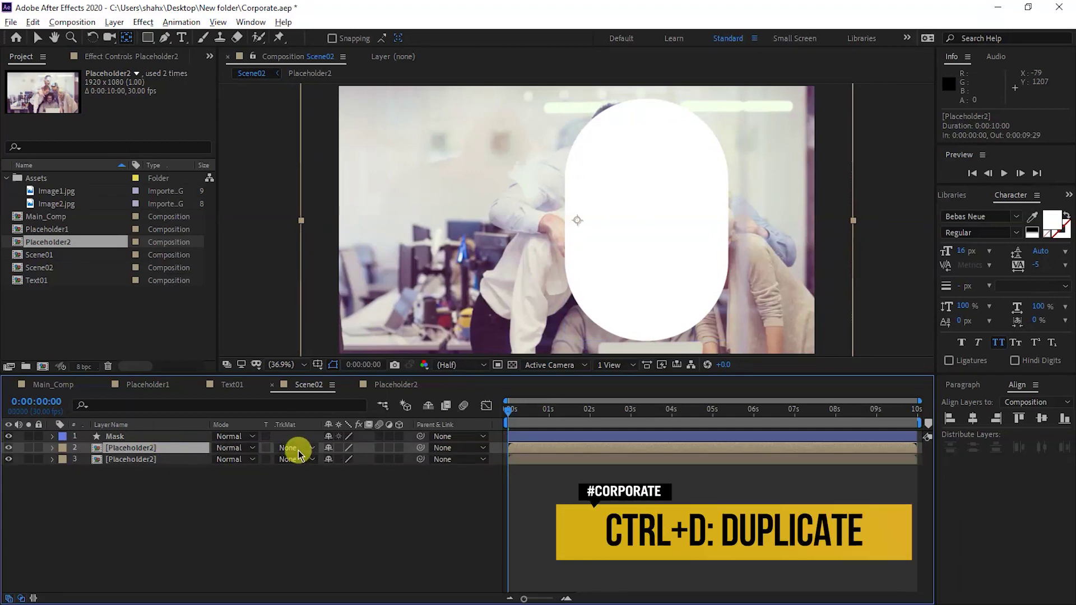
{"action": "left_click", "coordinate": [295, 448]}
{"action": "left_click", "coordinate": [327, 483]}
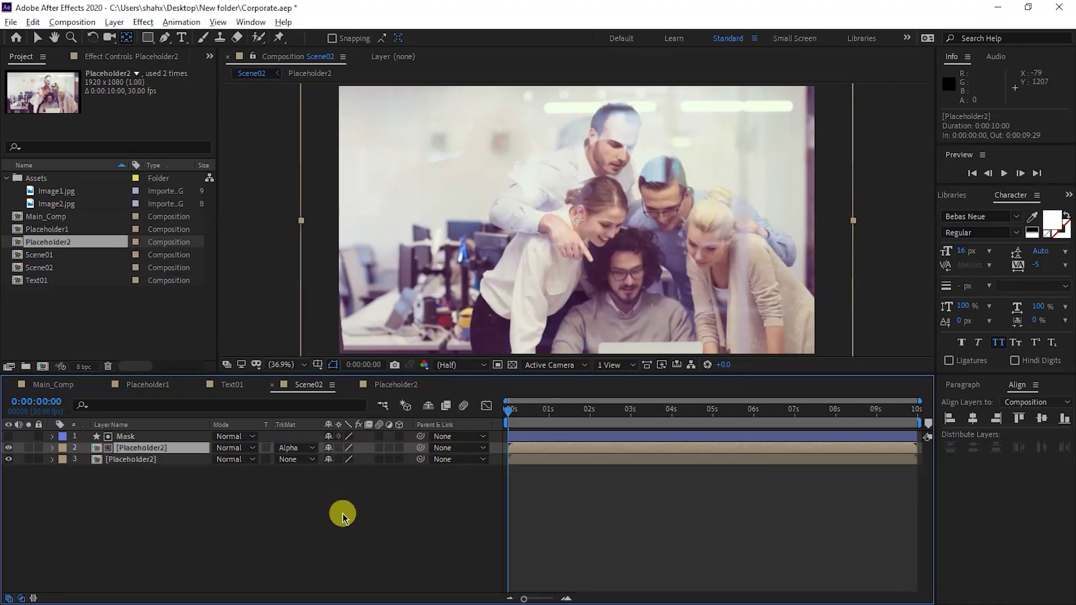
{"action": "left_click", "coordinate": [170, 464]}
{"action": "key", "text": "t"}
{"action": "type", "text": "25"}
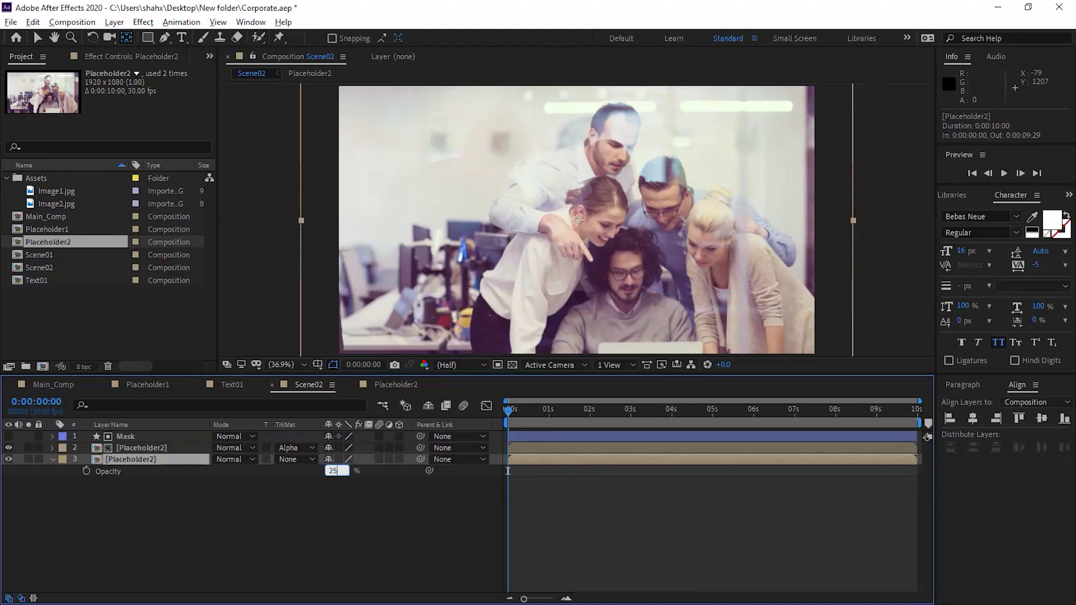
{"action": "left_click", "coordinate": [332, 479]}
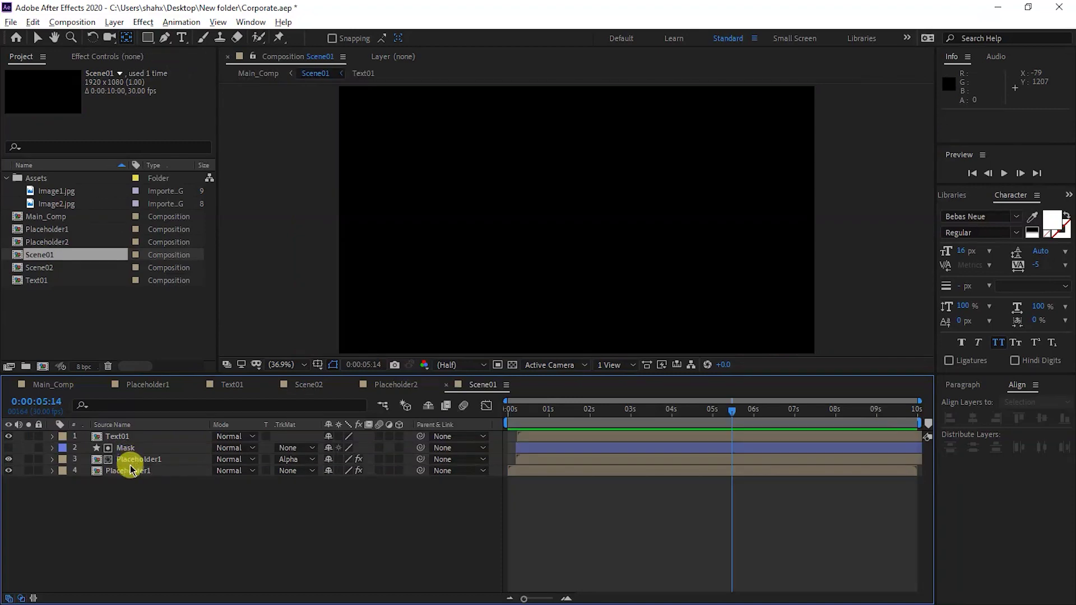
Paste the Gaussian Blur 30 from Scene01's Placeholder1 onto the lower Placeholder2 copy.
{"action": "left_click", "coordinate": [123, 460]}
{"action": "left_click", "coordinate": [134, 471]}
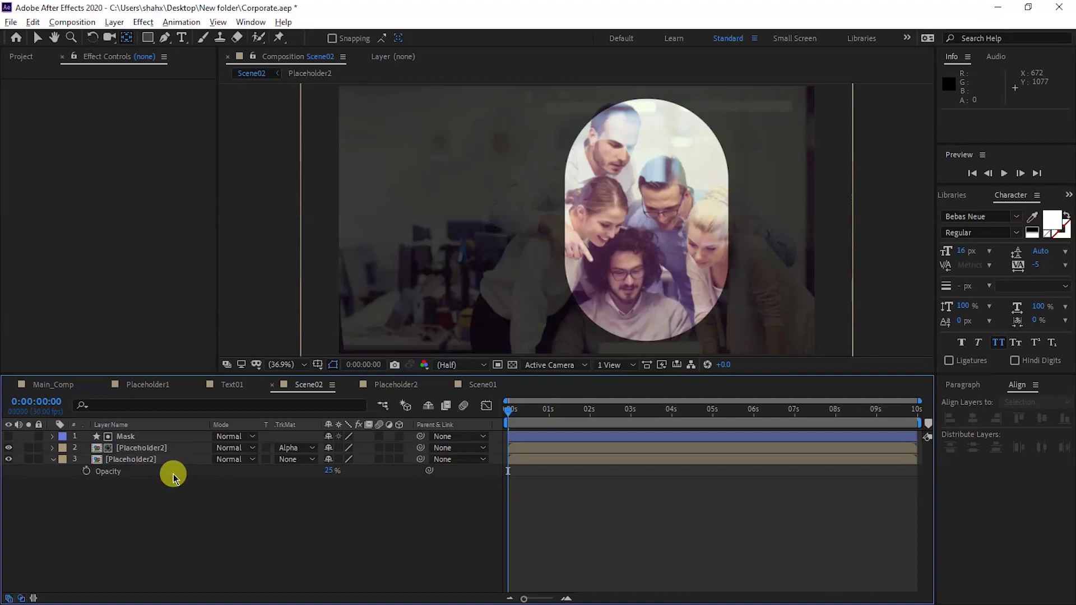
{"action": "left_click", "coordinate": [152, 460]}
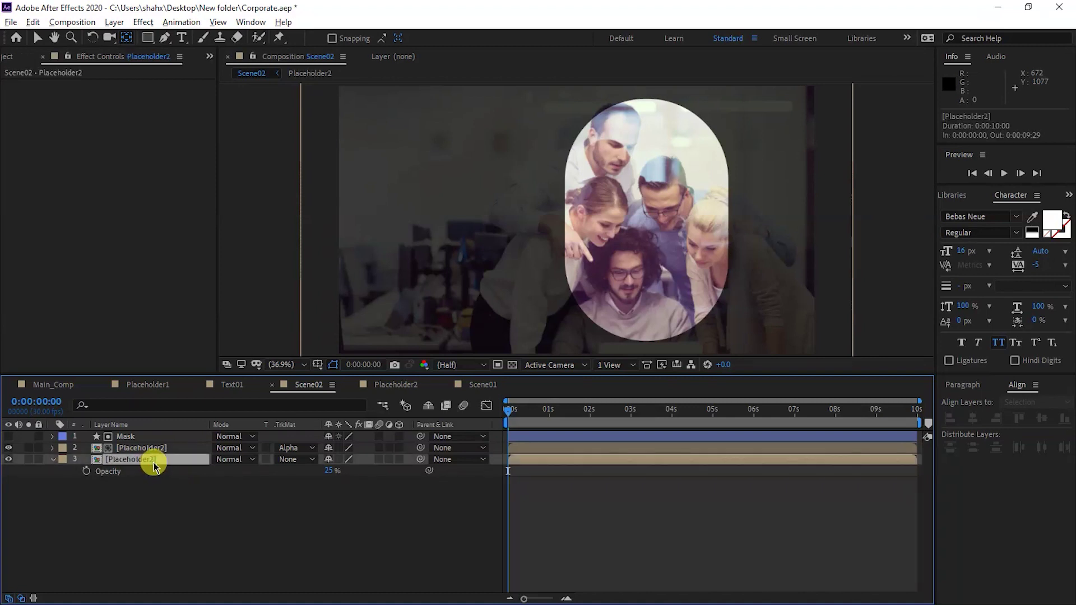
{"action": "key", "text": "ctrl+v"}
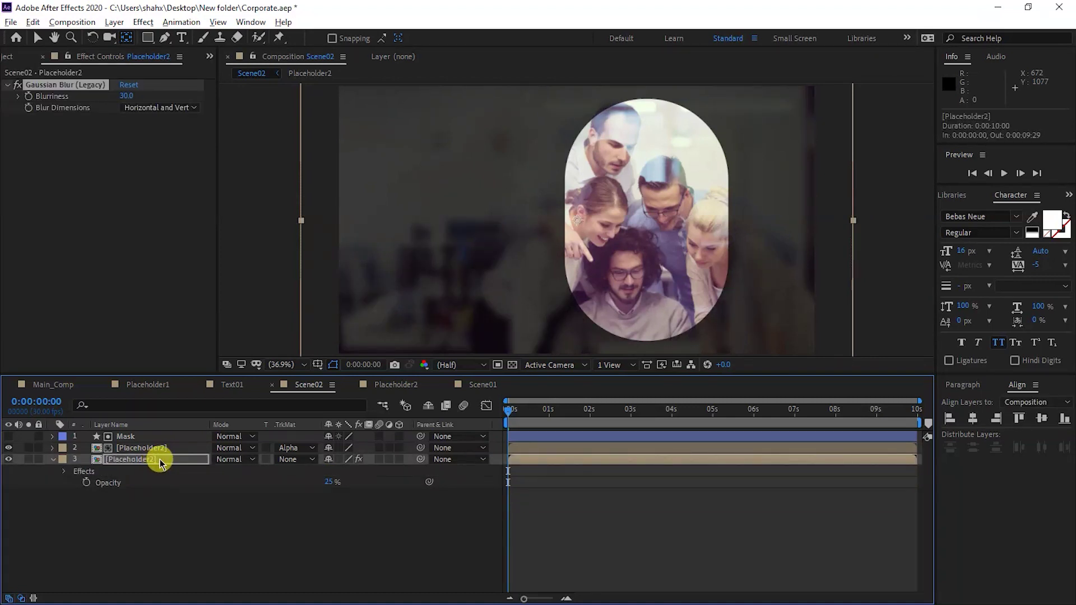
{"action": "left_click", "coordinate": [126, 437], "text": "shift"}
Animate the three layers rising from below the frame into place by 0:00:01:10.
{"action": "key", "text": "p"}
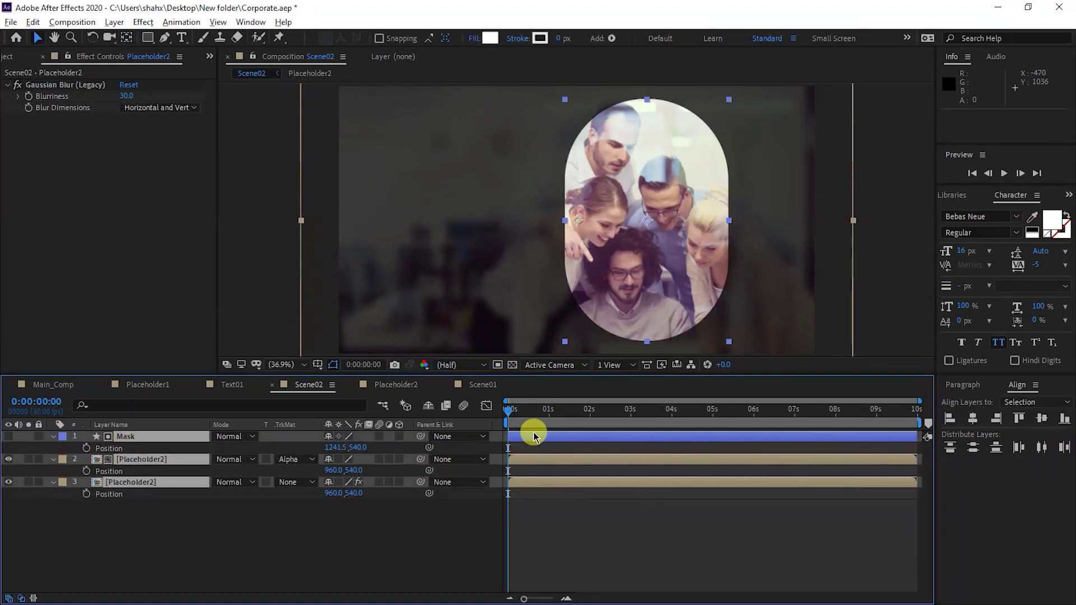
{"action": "left_click", "coordinate": [551, 421]}
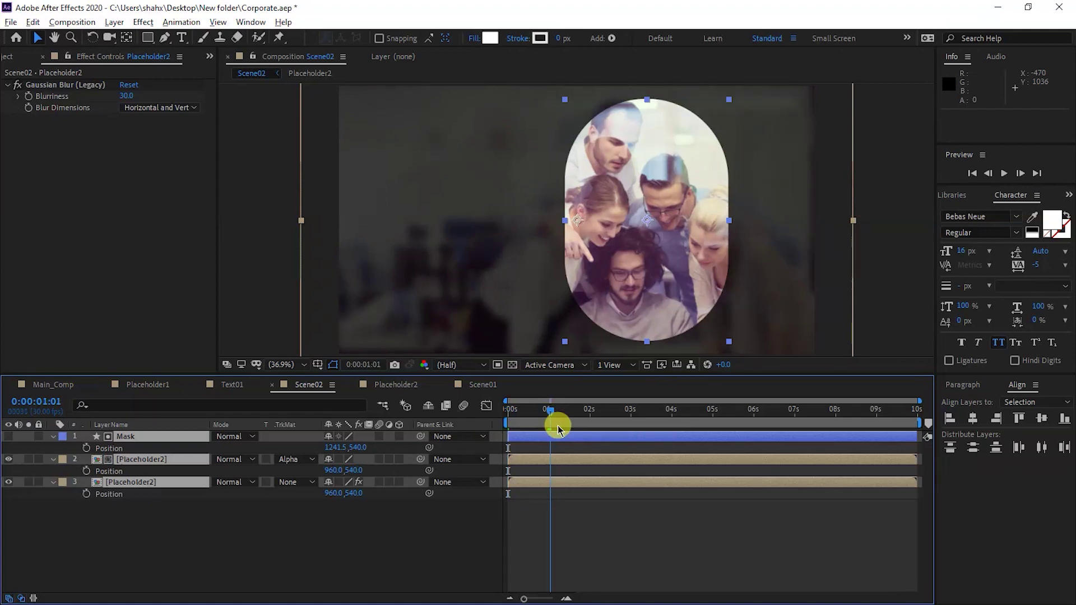
{"action": "left_click_drag", "start_coordinate": [559, 428], "coordinate": [561, 430]}
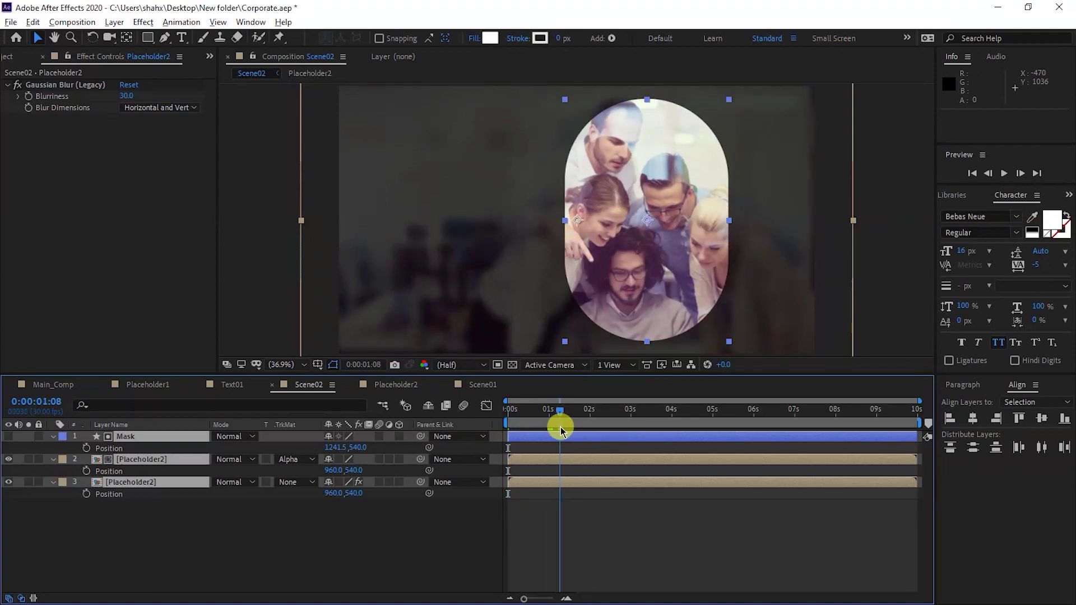
{"action": "left_click", "coordinate": [86, 448]}
{"action": "left_click", "coordinate": [512, 411]}
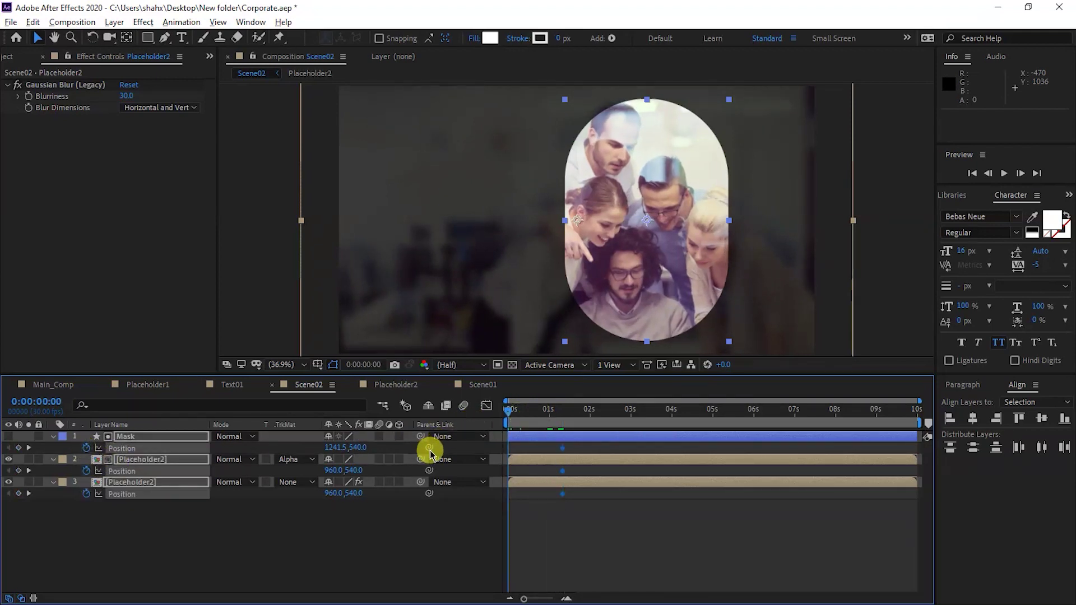
{"action": "key", "text": "Home"}
{"action": "mouse_move", "coordinate": [354, 447]}
{"action": "left_mouse_down"}
{"action": "mouse_move", "coordinate": [997, 419]}
{"action": "mouse_move", "coordinate": [475, 467]}
{"action": "left_mouse_up"}
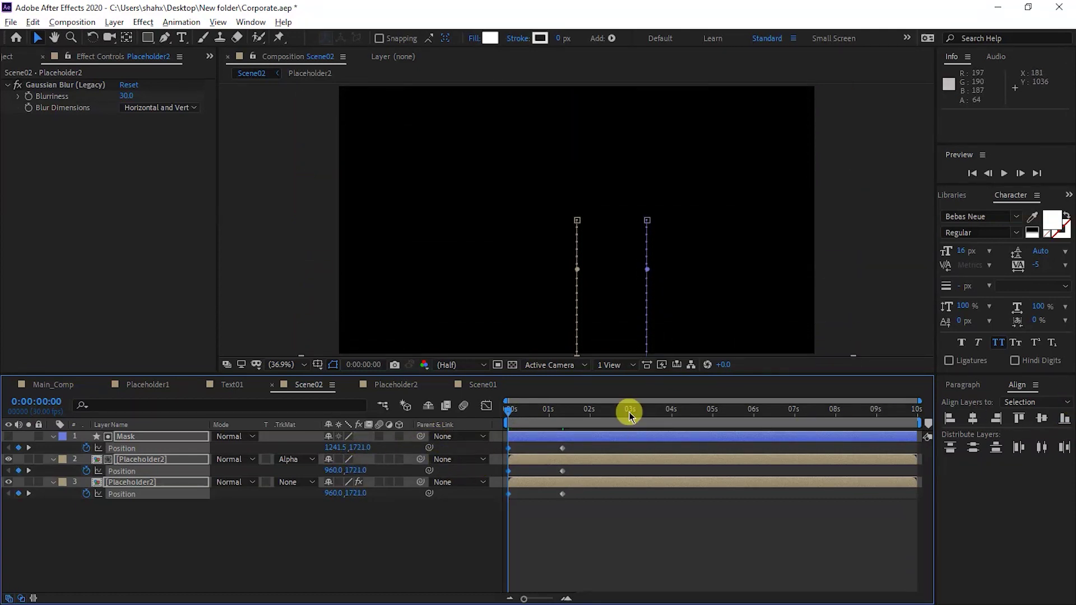
Hold the oval at 0:00:03:15, then slide it fully off the left edge.
{"action": "left_click_drag", "start_coordinate": [629, 412], "coordinate": [652, 427]}
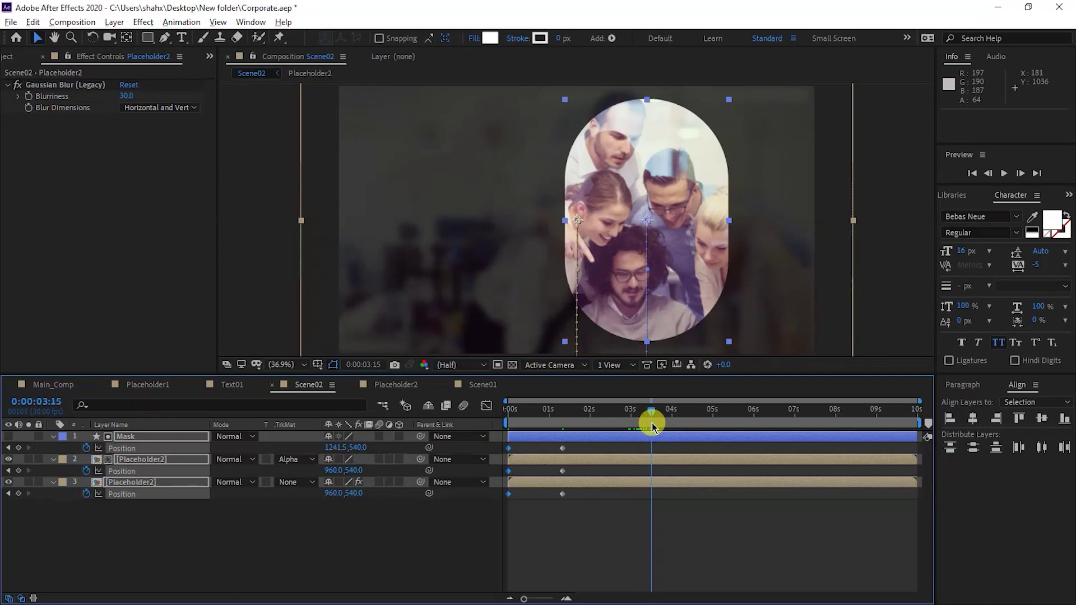
{"action": "left_click", "coordinate": [30, 446]}
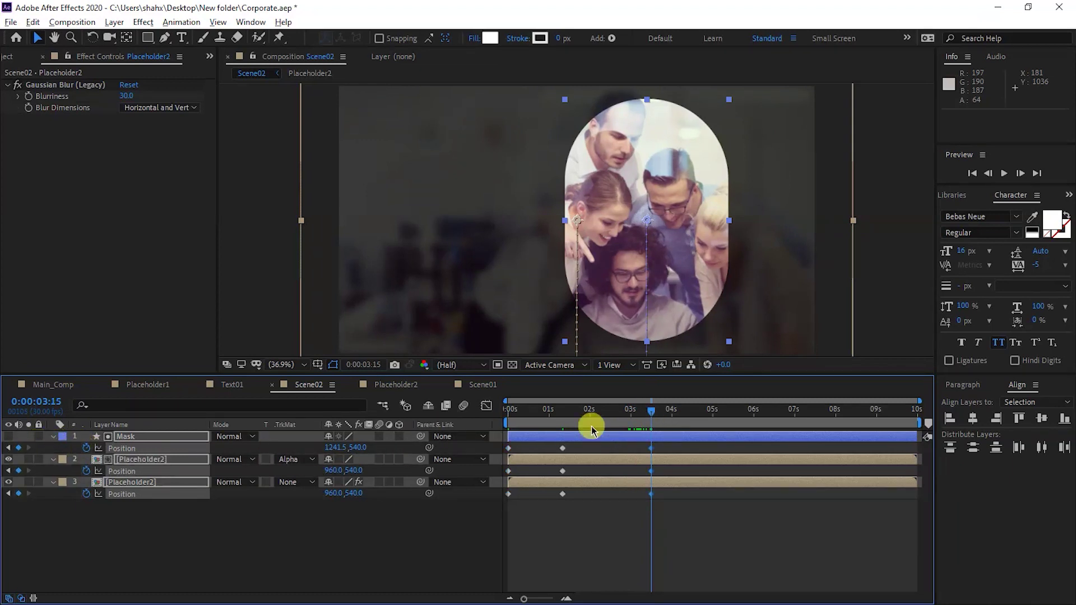
{"action": "left_click", "coordinate": [672, 414]}
{"action": "left_click_drag", "start_coordinate": [688, 427], "coordinate": [698, 428]}
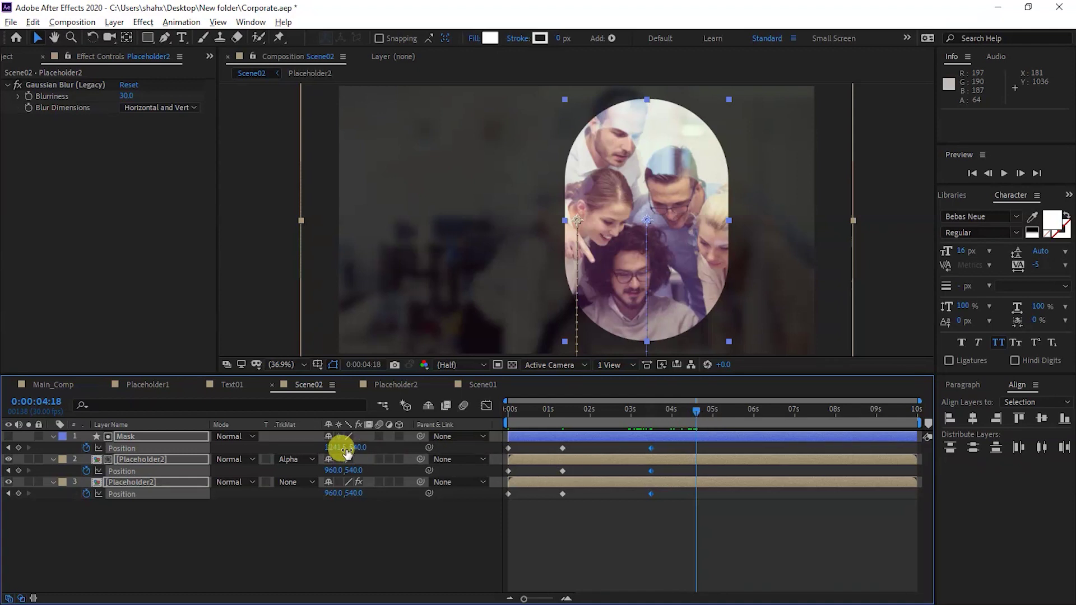
{"action": "left_click_drag", "start_coordinate": [314, 449], "coordinate": [79, 471]}
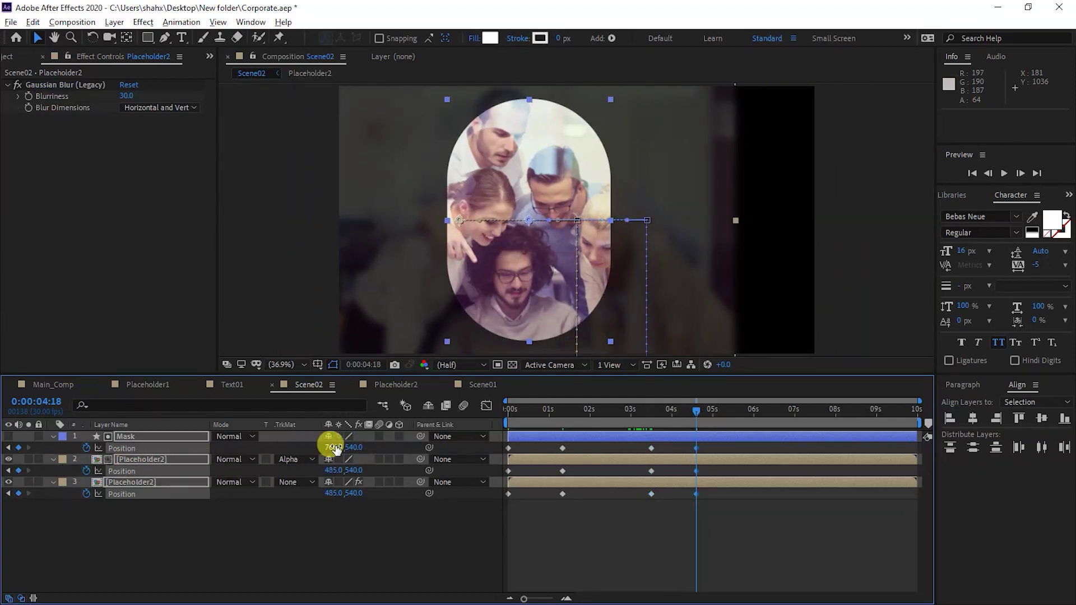
{"action": "left_click_drag", "start_coordinate": [334, 449], "coordinate": [218, 457]}
{"action": "left_click_drag", "start_coordinate": [317, 453], "coordinate": [247, 447]}
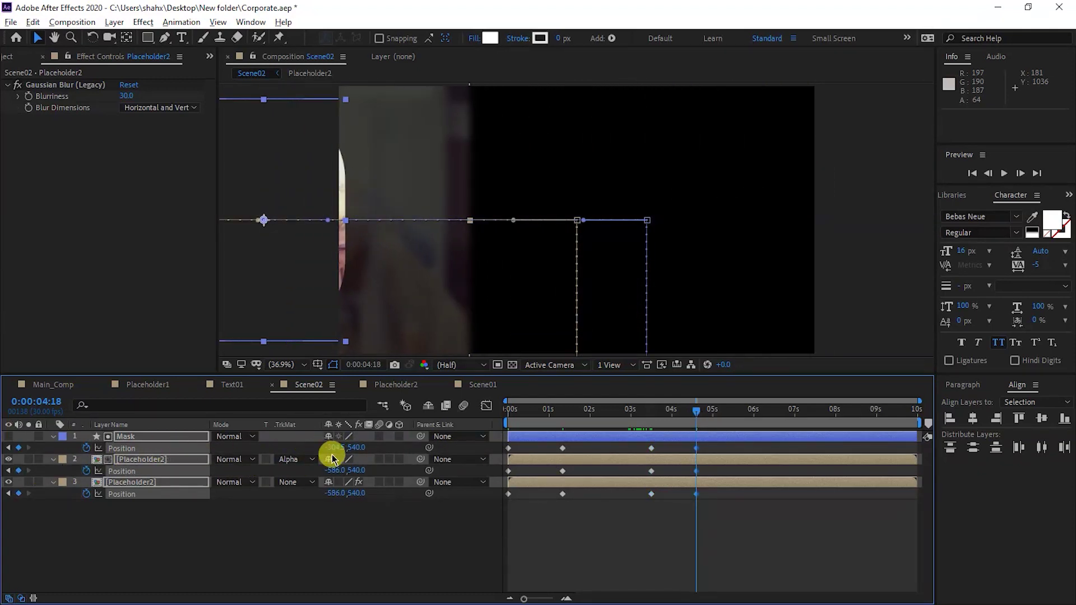
Apply Easy Ease to all Position keyframes, sharpen the exit speed curve, and preview.
{"action": "left_click_drag", "start_coordinate": [715, 443], "coordinate": [482, 522]}
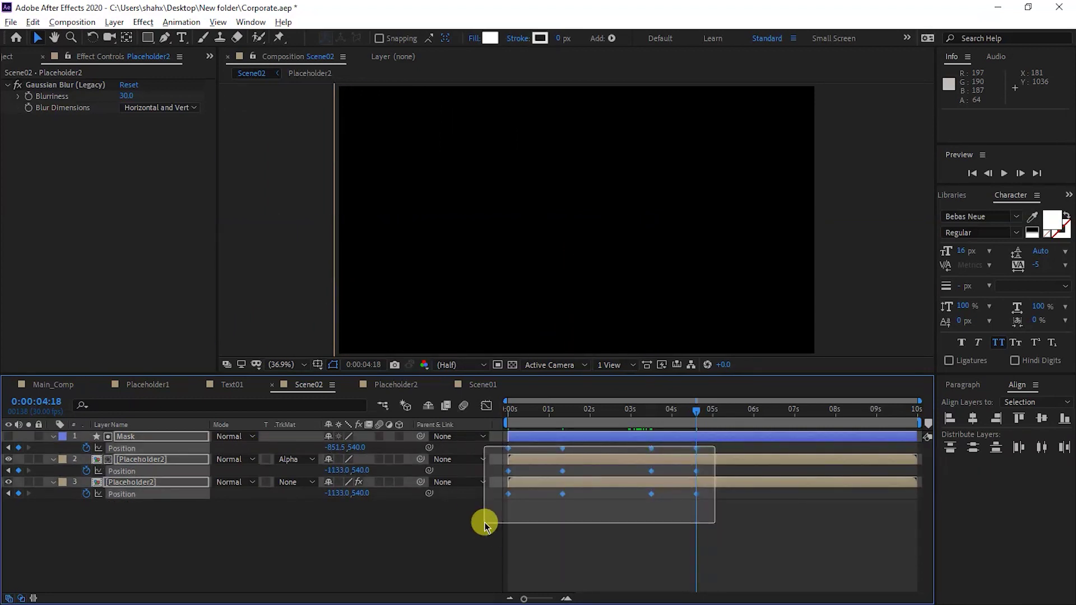
{"action": "key", "text": "F9"}
{"action": "left_click", "coordinate": [487, 405]}
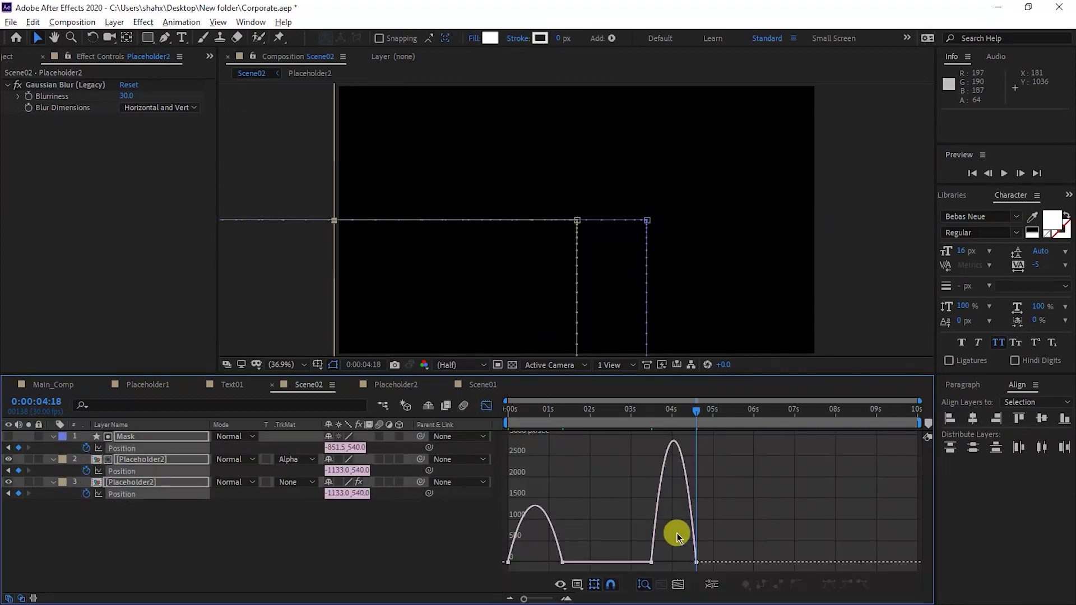
{"action": "left_click_drag", "start_coordinate": [690, 558], "coordinate": [663, 561]}
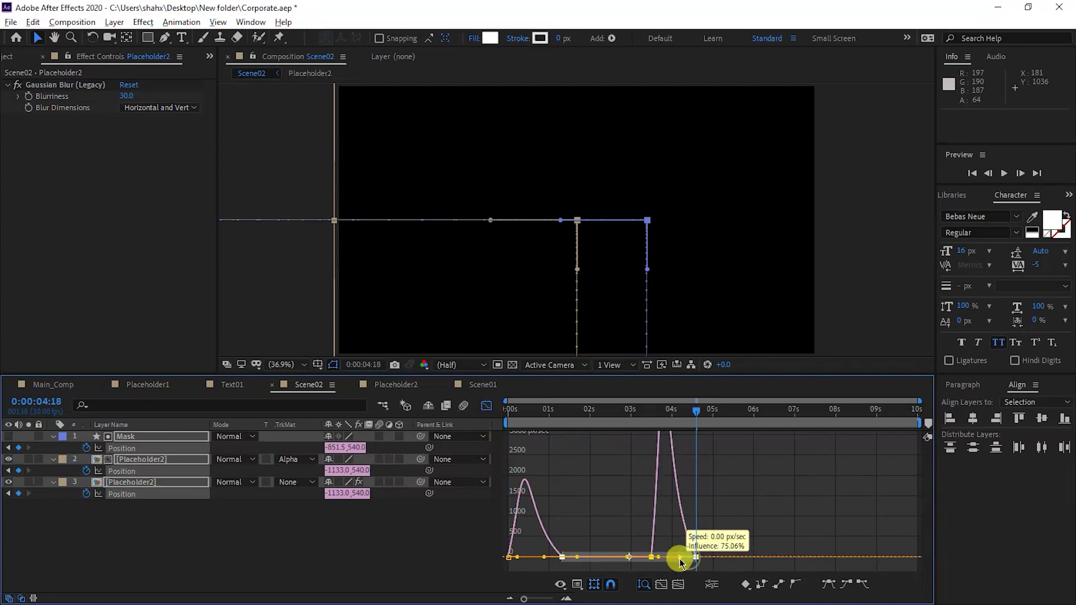
{"action": "left_click", "coordinate": [487, 405]}
{"action": "key", "text": "space"}
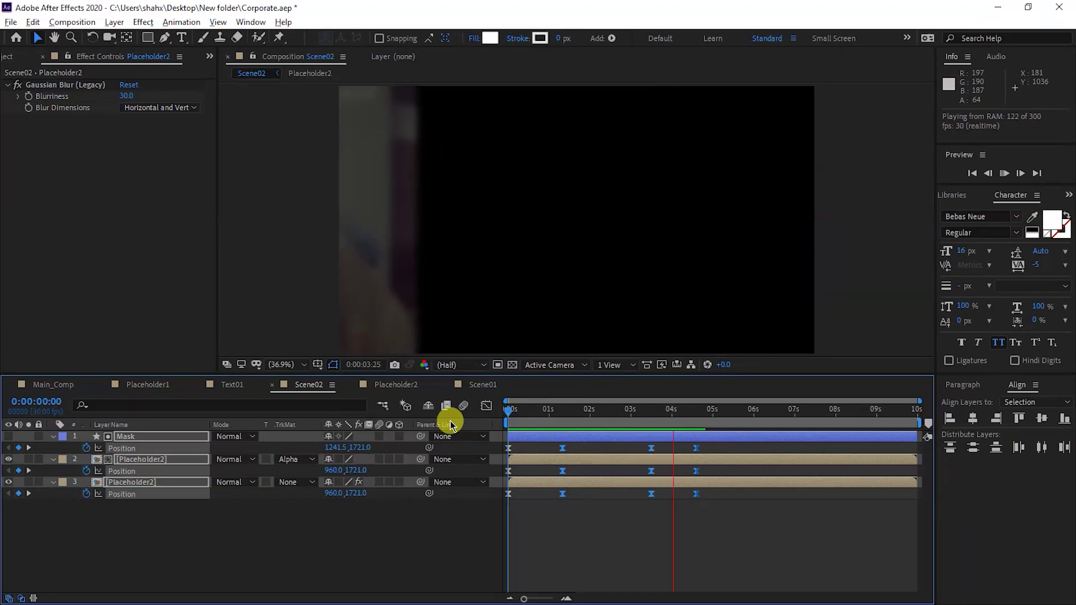
{"action": "key", "text": "space"}
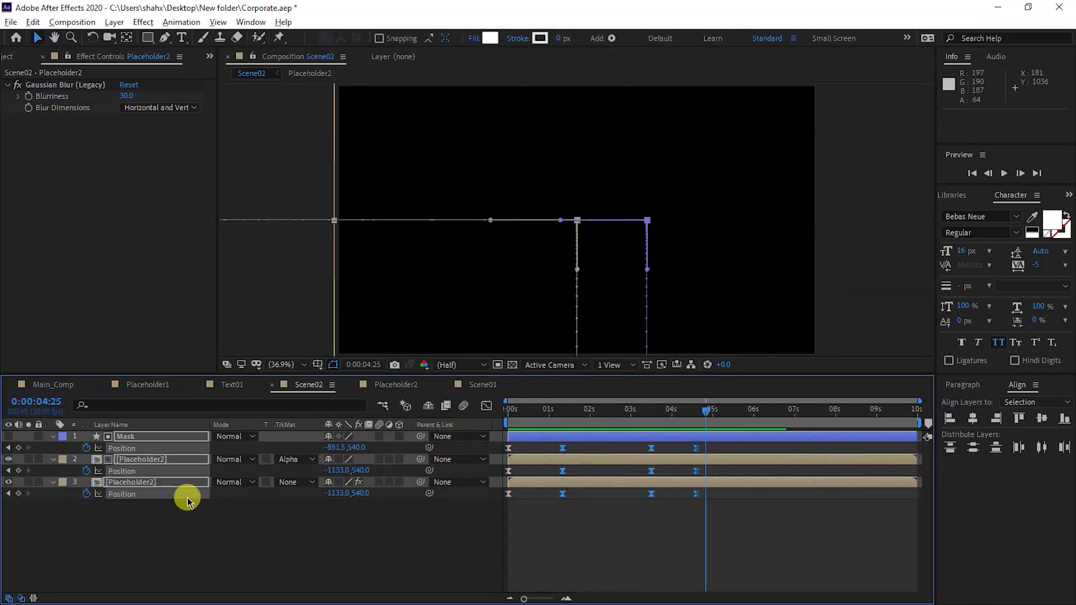
Add the Text01 comp into Scene02 above the Mask layer.
{"action": "key", "text": "u"}
{"action": "key", "text": "ctrl+0"}
{"action": "left_click_drag", "start_coordinate": [37, 281], "coordinate": [163, 448]}
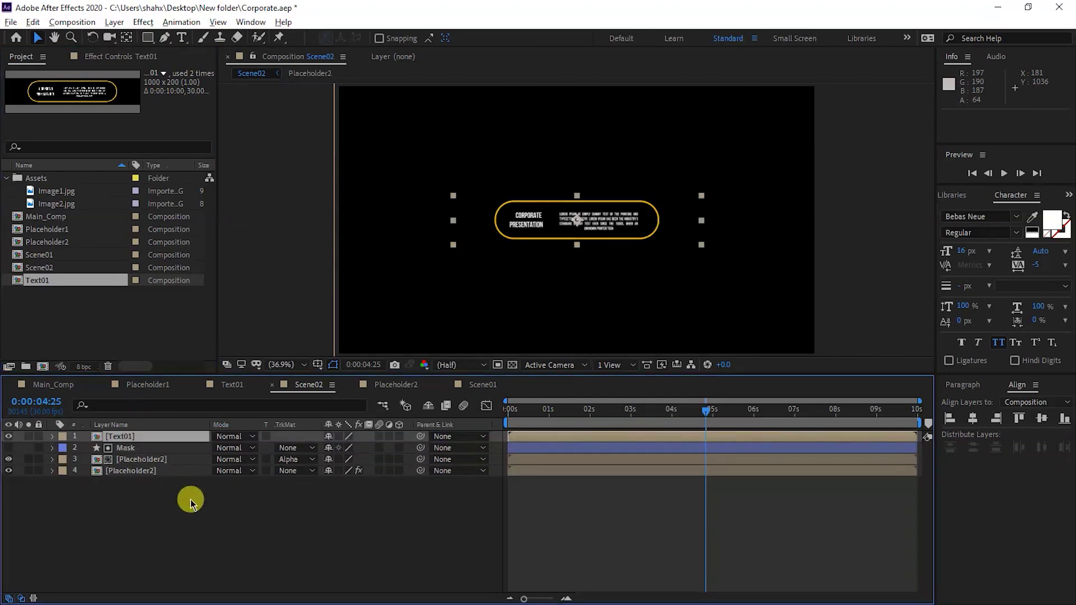
Scale Text01 to 123% and move it to the left.
{"action": "key", "text": "s"}
{"action": "mouse_move", "coordinate": [364, 450]}
{"action": "left_mouse_down"}
{"action": "mouse_move", "coordinate": [400, 467]}
{"action": "mouse_move", "coordinate": [387, 467]}
{"action": "left_mouse_up"}
{"action": "left_click_drag", "start_coordinate": [580, 223], "coordinate": [459, 218]}
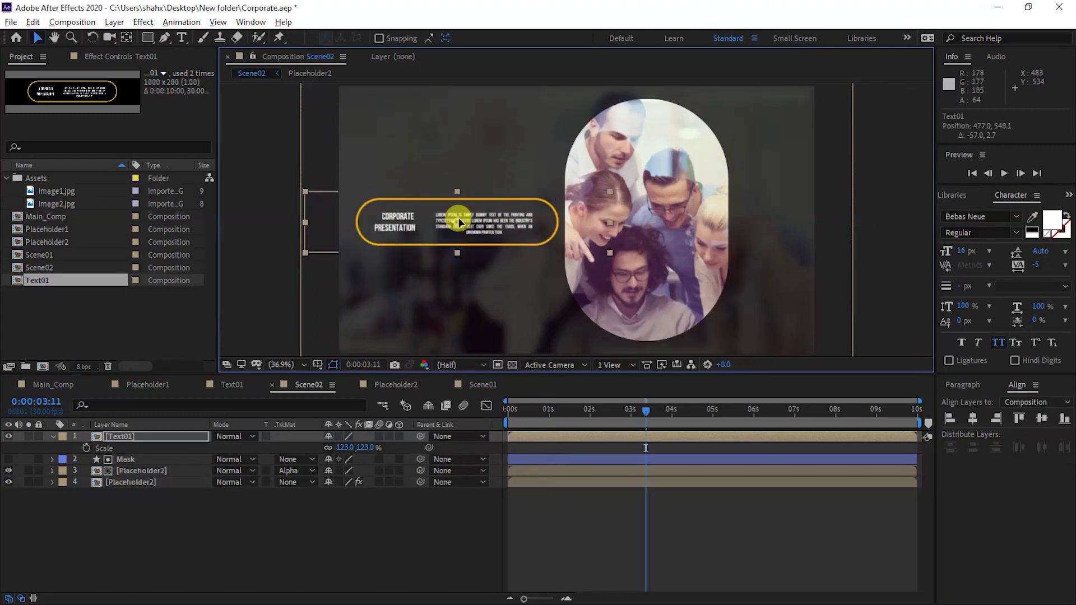
Paste the Mask's four Position keyframes onto Text01 and shift the text left of the oval.
{"action": "left_click", "coordinate": [147, 461]}
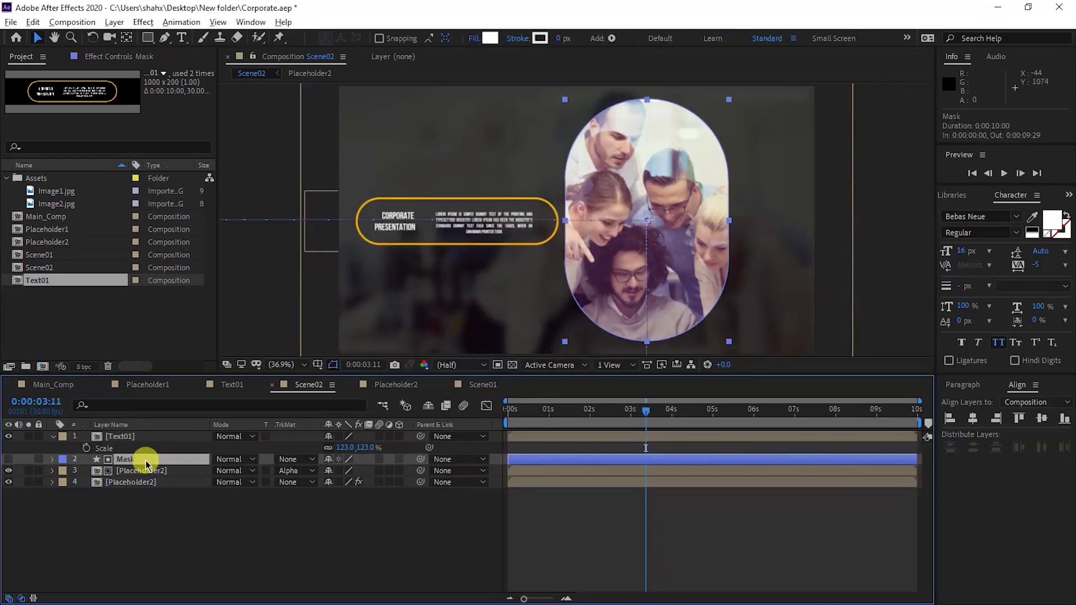
{"action": "key", "text": "p"}
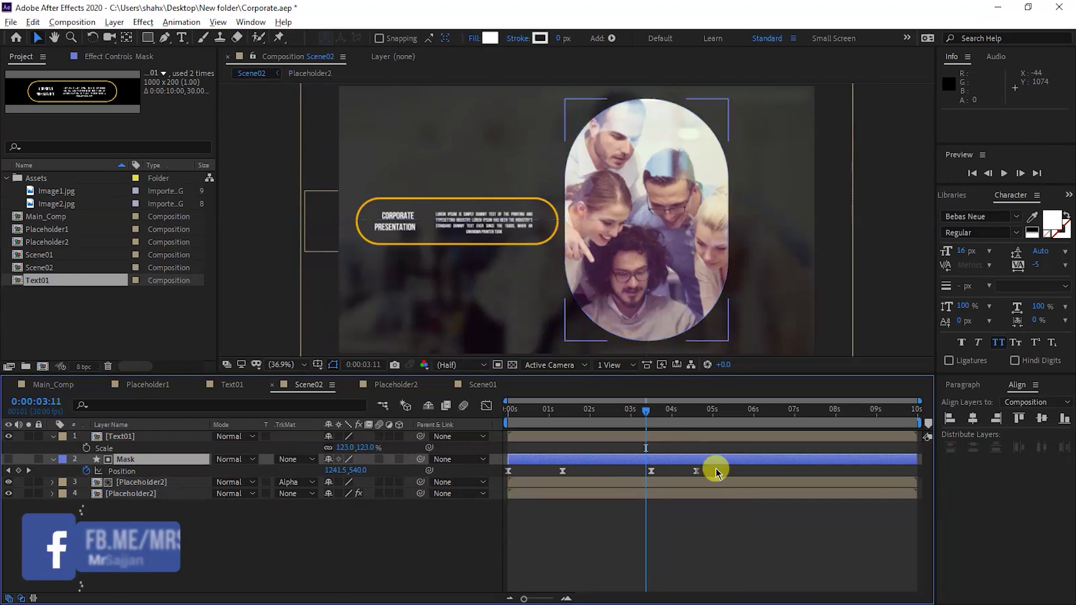
{"action": "left_click_drag", "start_coordinate": [715, 468], "coordinate": [492, 483]}
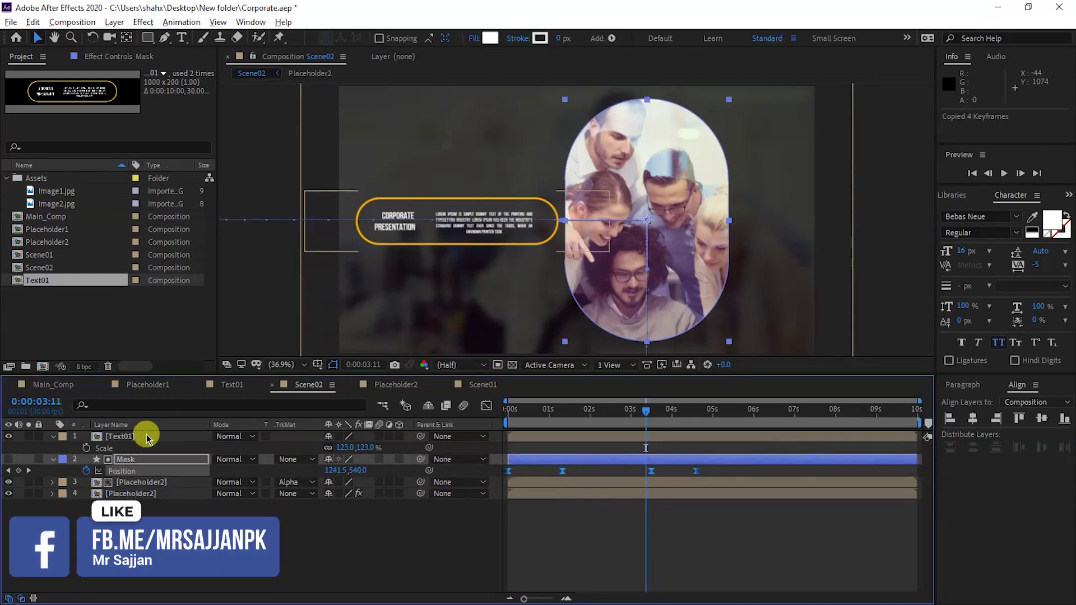
{"action": "left_click", "coordinate": [117, 439]}
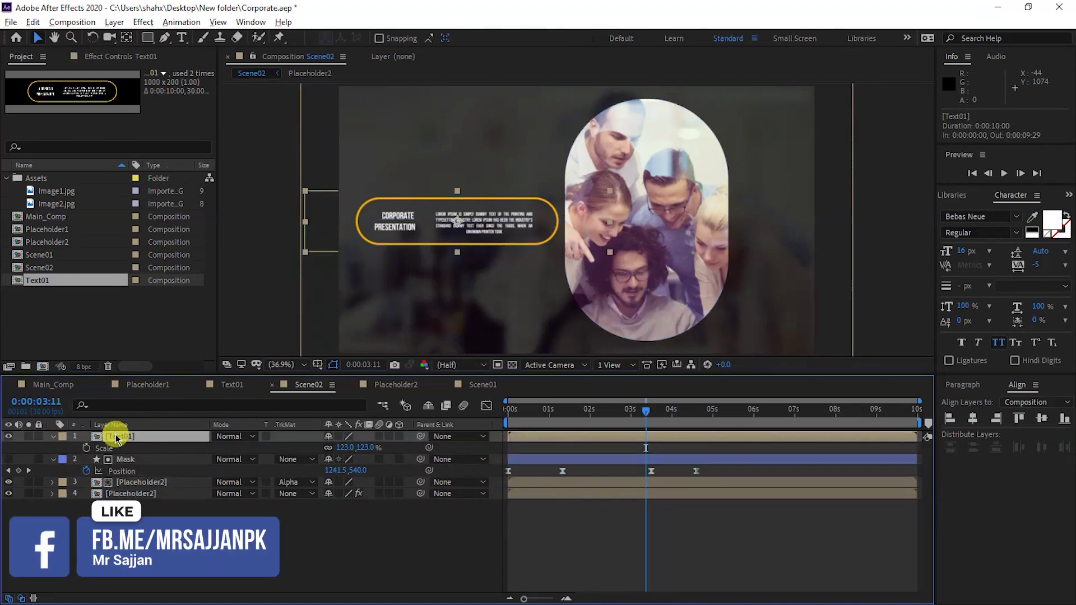
{"action": "key", "text": "p"}
{"action": "left_click", "coordinate": [526, 408]}
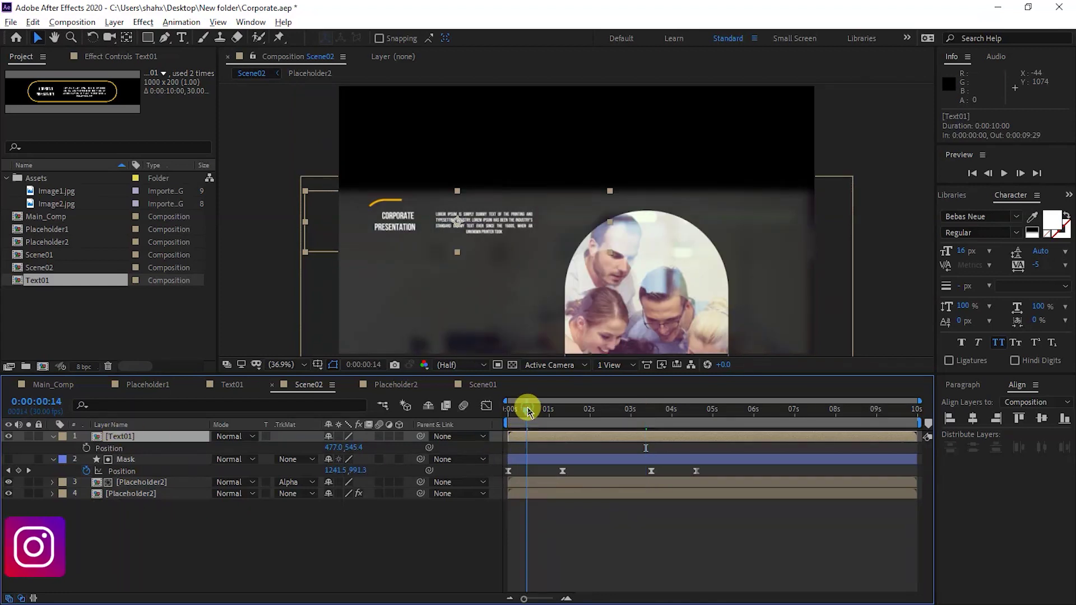
{"action": "left_click_drag", "start_coordinate": [526, 408], "coordinate": [505, 412]}
{"action": "key", "text": "ctrl+v"}
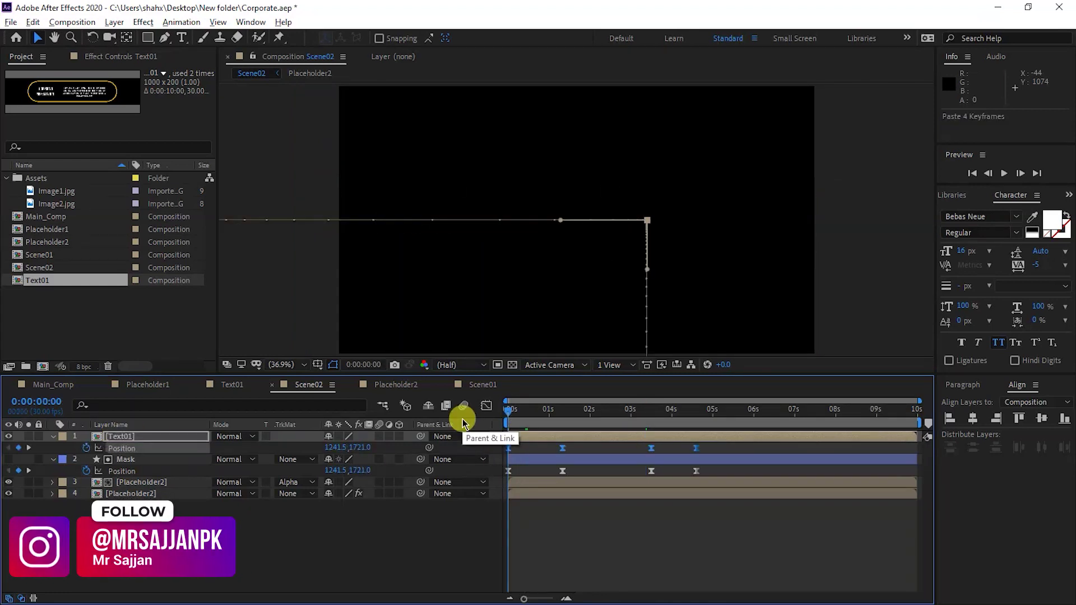
{"action": "left_click", "coordinate": [563, 430]}
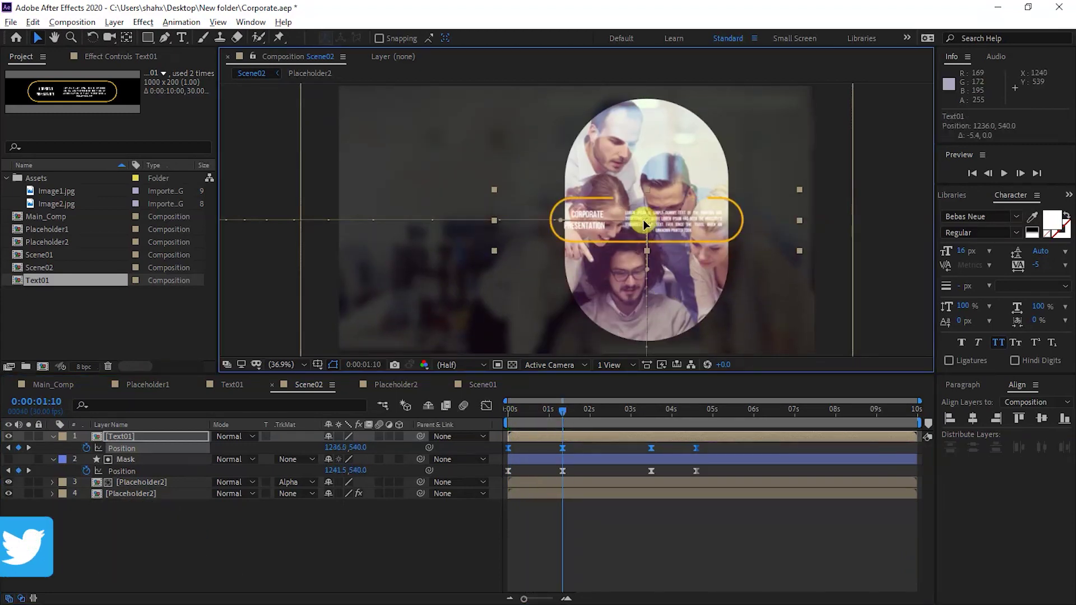
{"action": "left_click_drag", "start_coordinate": [635, 220], "coordinate": [459, 226]}
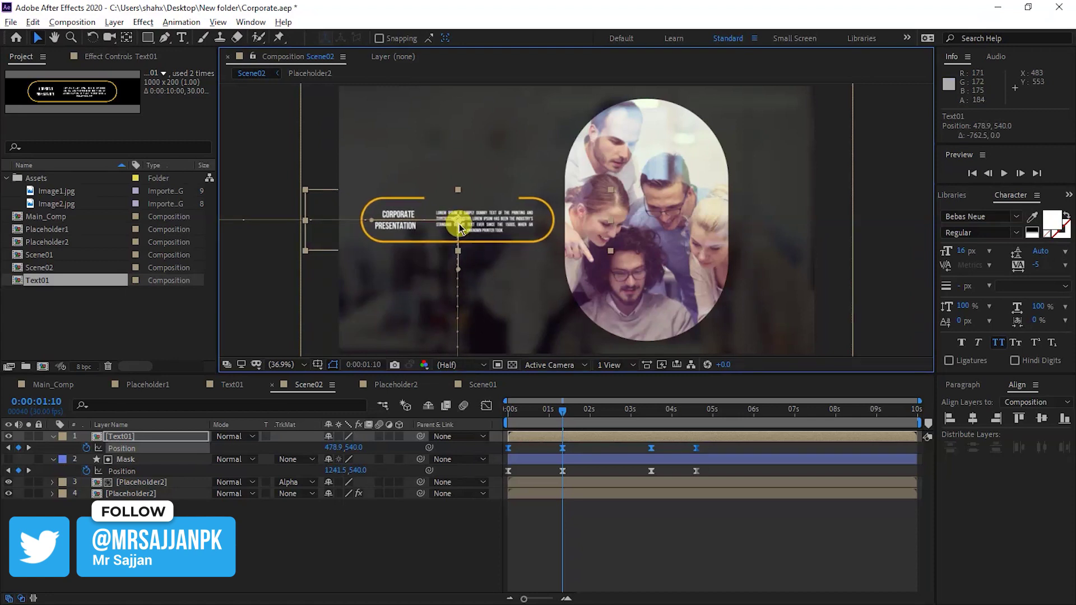
Delay the Mask and masked Placeholder2 layers by about seven frames.
{"action": "left_click", "coordinate": [126, 459]}
{"action": "key", "text": "u"}
{"action": "left_click", "coordinate": [140, 460], "text": "ctrl"}
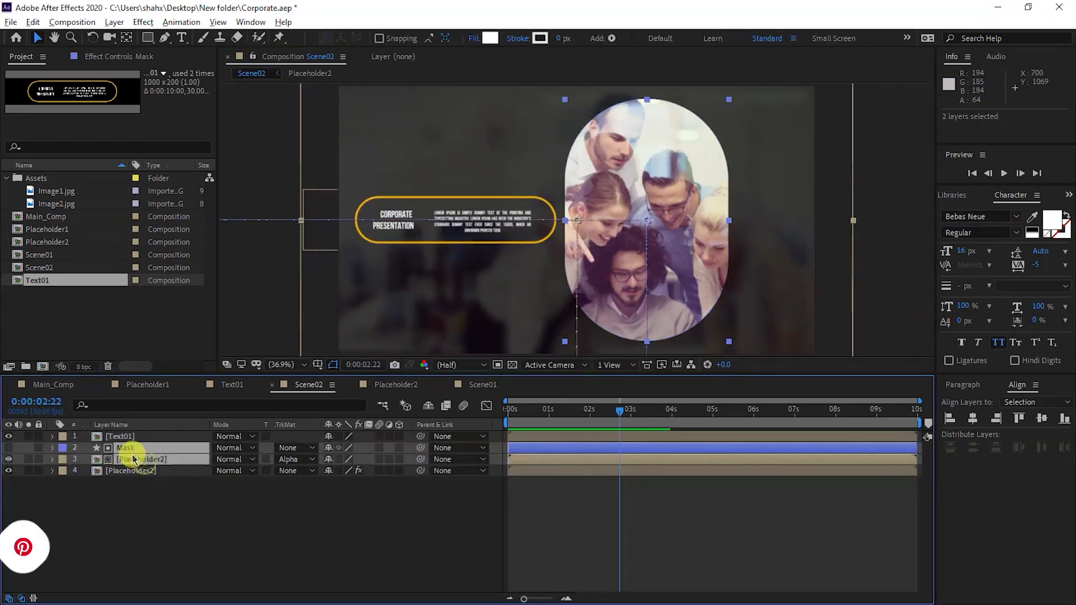
{"action": "mouse_move", "coordinate": [532, 449]}
{"action": "left_mouse_down"}
{"action": "mouse_move", "coordinate": [540, 455]}
{"action": "mouse_move", "coordinate": [552, 440]}
{"action": "left_mouse_up"}
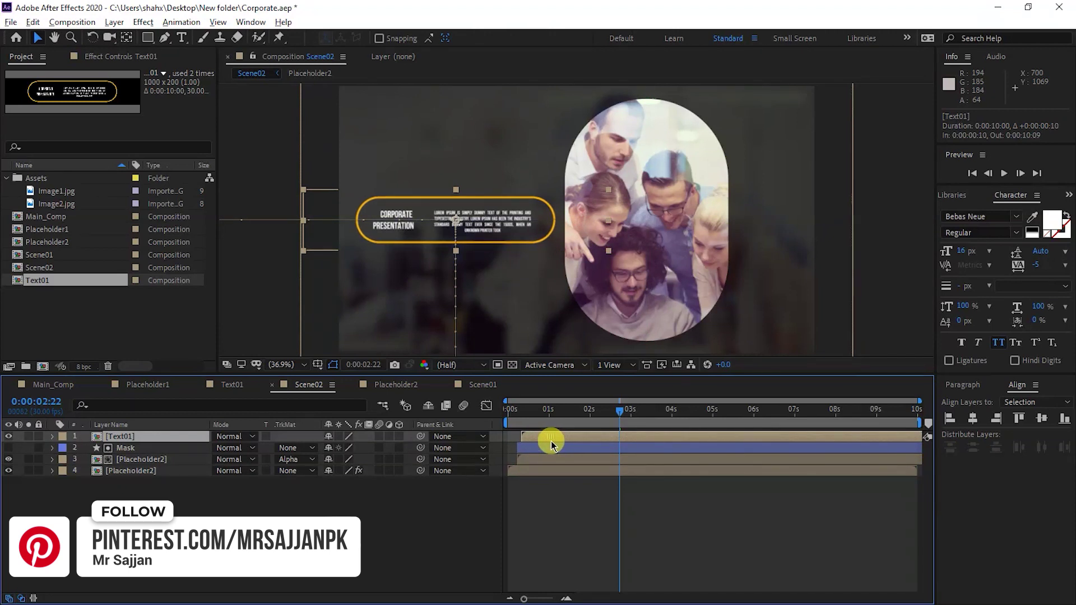
{"action": "left_click", "coordinate": [40, 280]}
Duplicate Text01 as Text02 and retype its heading as 'Animation After Effects'.
{"action": "key", "text": "ctrl+d"}
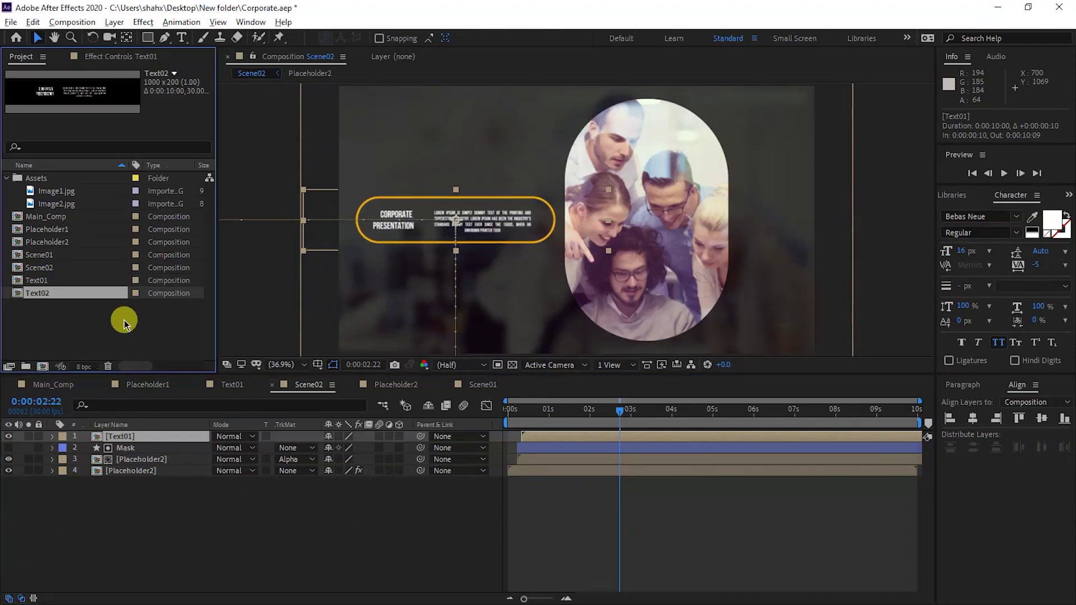
{"action": "double_click", "coordinate": [37, 294]}
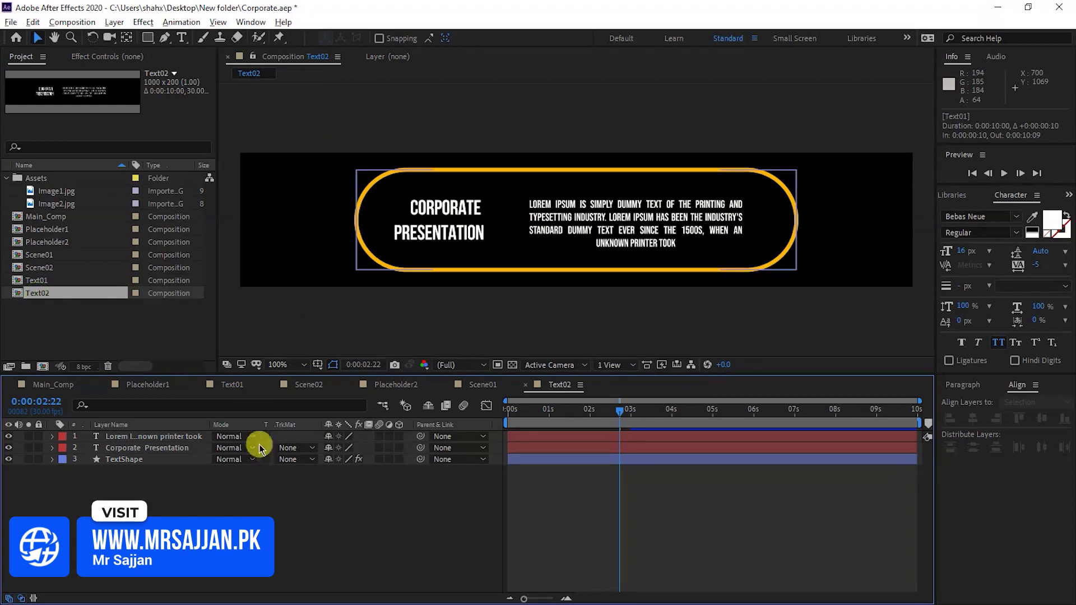
{"action": "double_click", "coordinate": [449, 232]}
{"action": "left_click", "coordinate": [449, 232]}
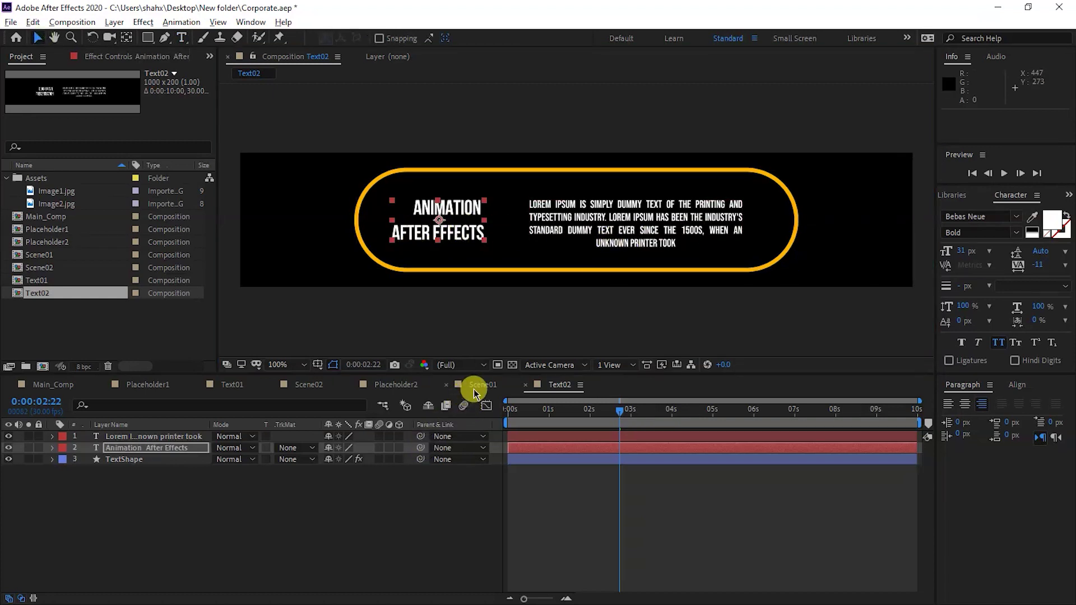
Swap Scene02's text layer to Text02, then place Scene02 above Scene01 in Main_Comp at 0:00:04:25.
{"action": "left_click", "coordinate": [315, 392]}
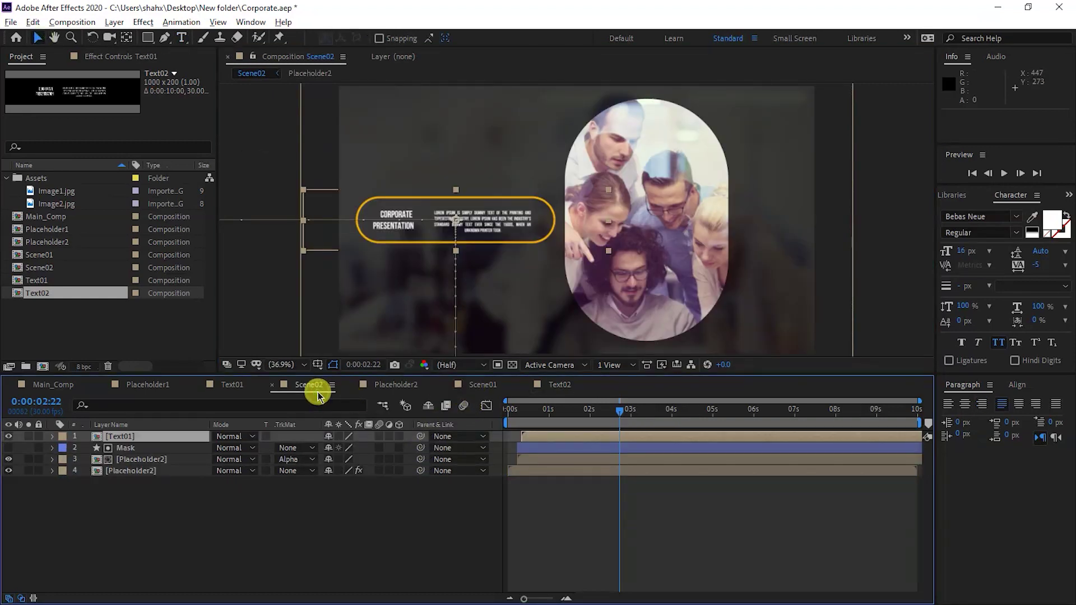
{"action": "left_click_drag", "start_coordinate": [42, 294], "coordinate": [153, 443]}
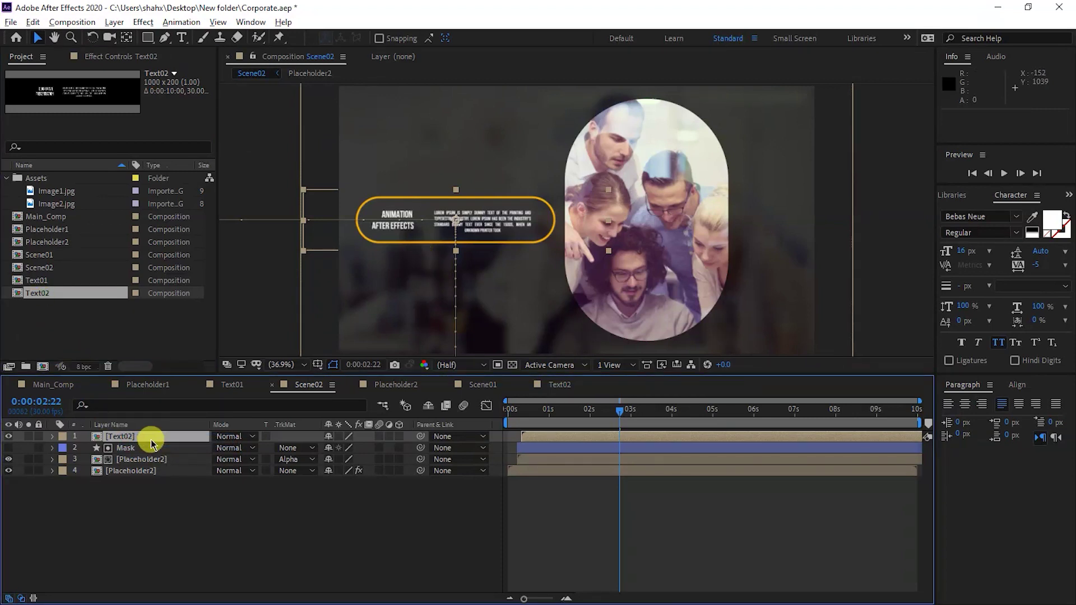
{"action": "left_click", "coordinate": [56, 385]}
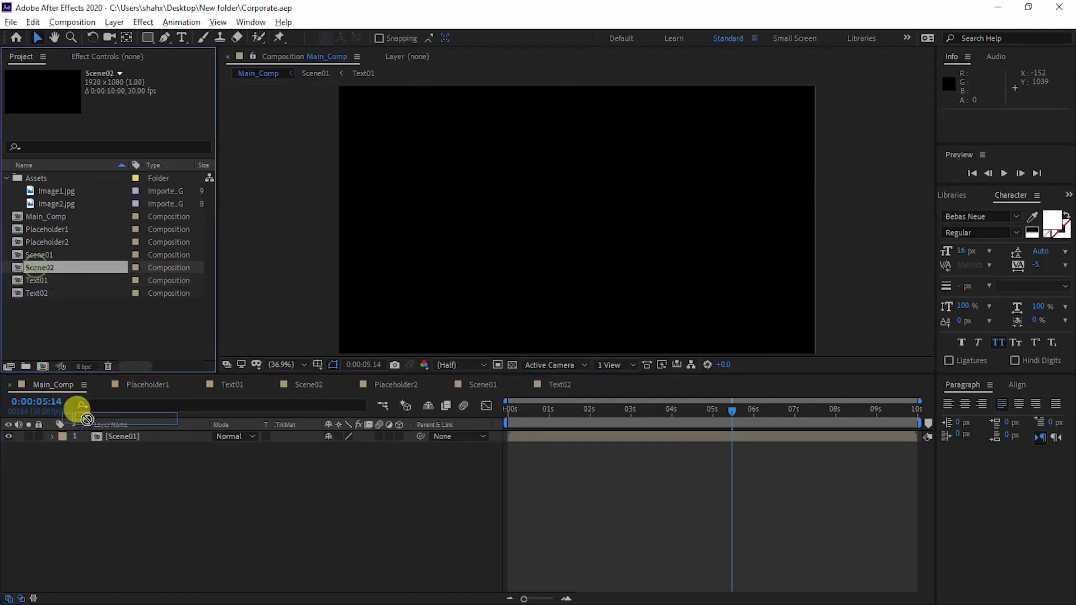
{"action": "left_click_drag", "start_coordinate": [37, 271], "coordinate": [92, 437]}
{"action": "mouse_move", "coordinate": [548, 444]}
{"action": "left_mouse_down"}
{"action": "mouse_move", "coordinate": [737, 454]}
{"action": "mouse_move", "coordinate": [720, 444]}
{"action": "left_mouse_up"}
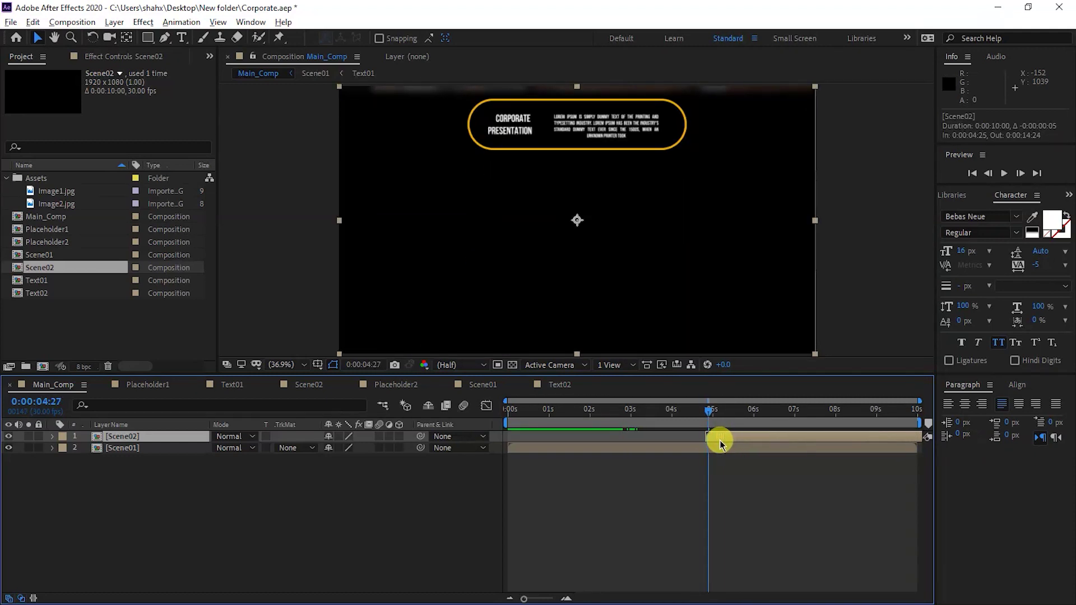
Preview the Main_Comp slideshow and save the project.
{"action": "key", "text": "space"}
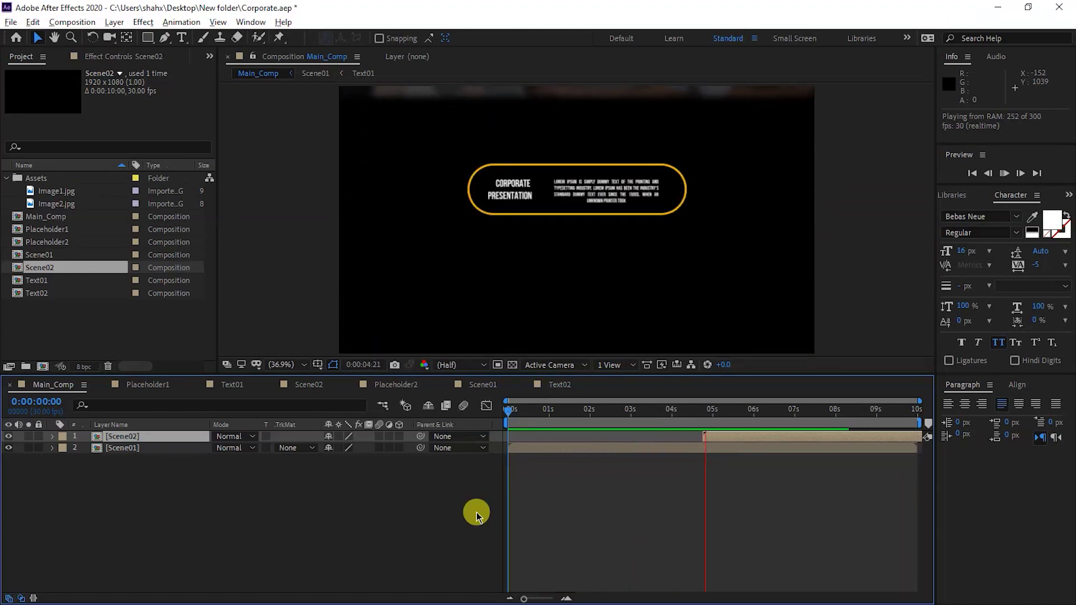
{"action": "left_click", "coordinate": [824, 440]}
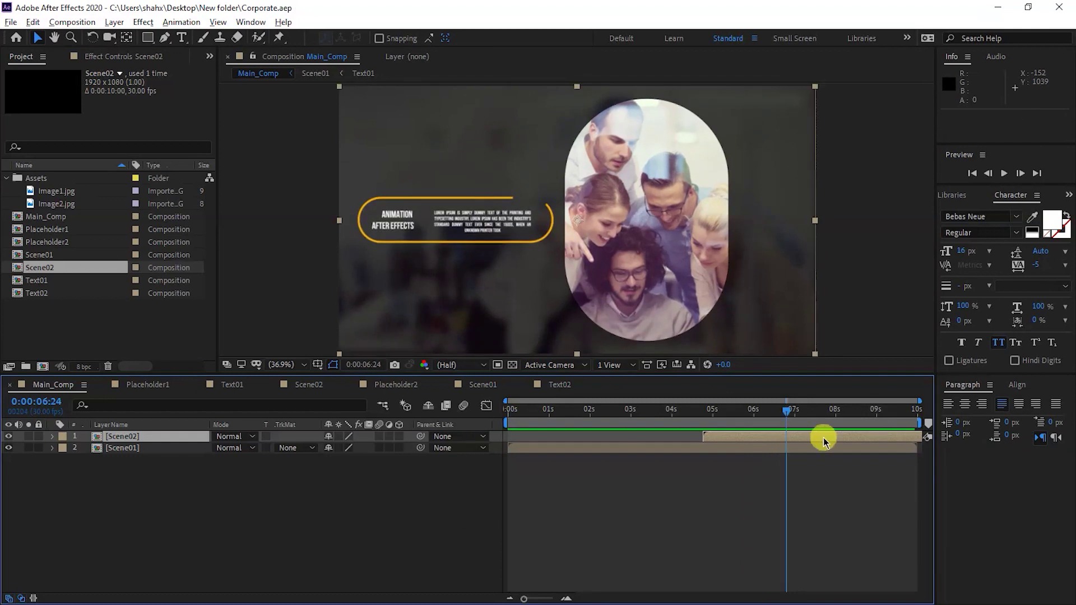
{"action": "mouse_move", "coordinate": [785, 431]}
{"action": "left_mouse_down"}
{"action": "mouse_move", "coordinate": [888, 463]}
{"action": "mouse_move", "coordinate": [547, 418]}
{"action": "left_mouse_up"}
{"action": "key", "text": "space"}
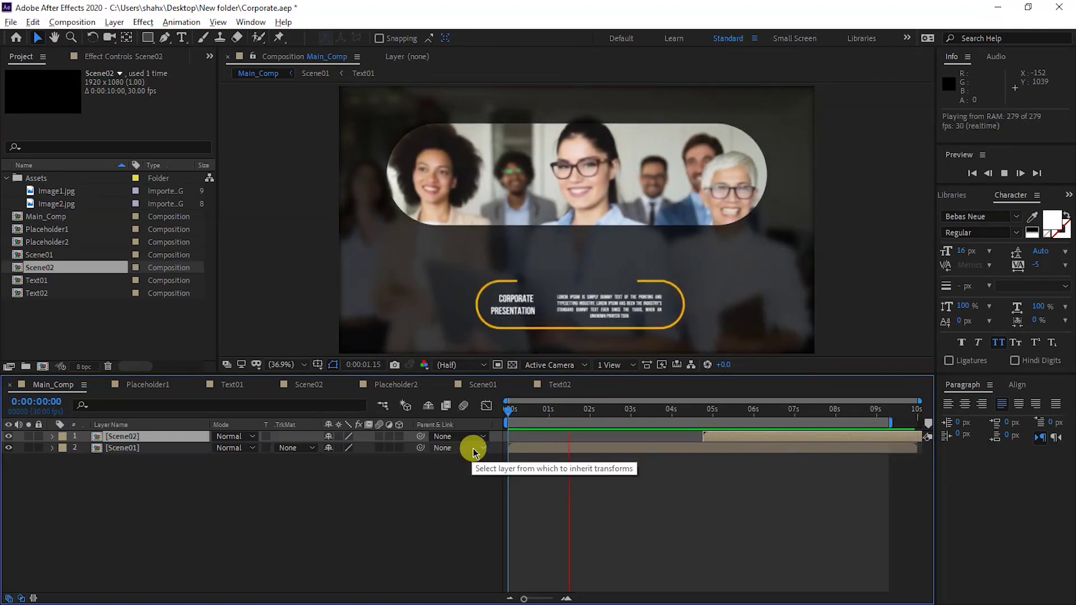
{"action": "key", "text": "ctrl+s"}
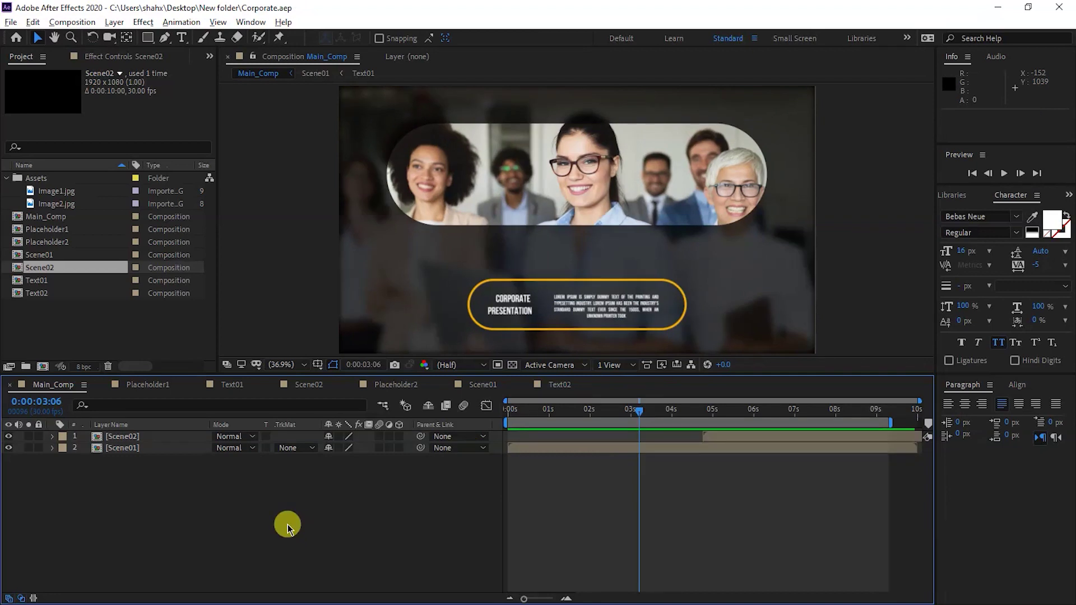
Add a new adjustment layer on top of Main_Comp.
{"action": "right_click", "coordinate": [284, 528]}
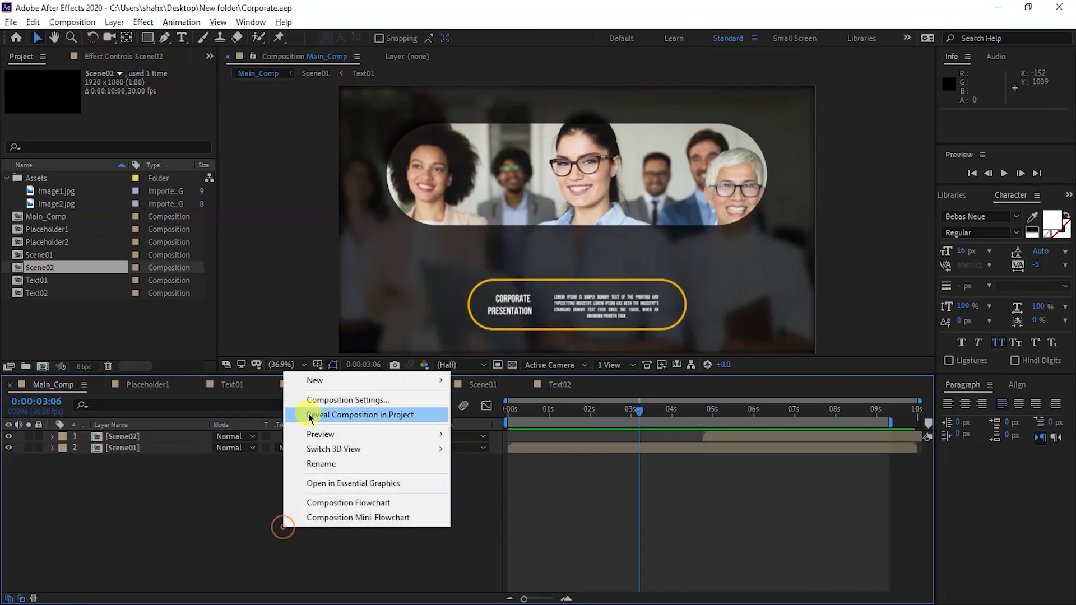
{"action": "mouse_move", "coordinate": [318, 385]}
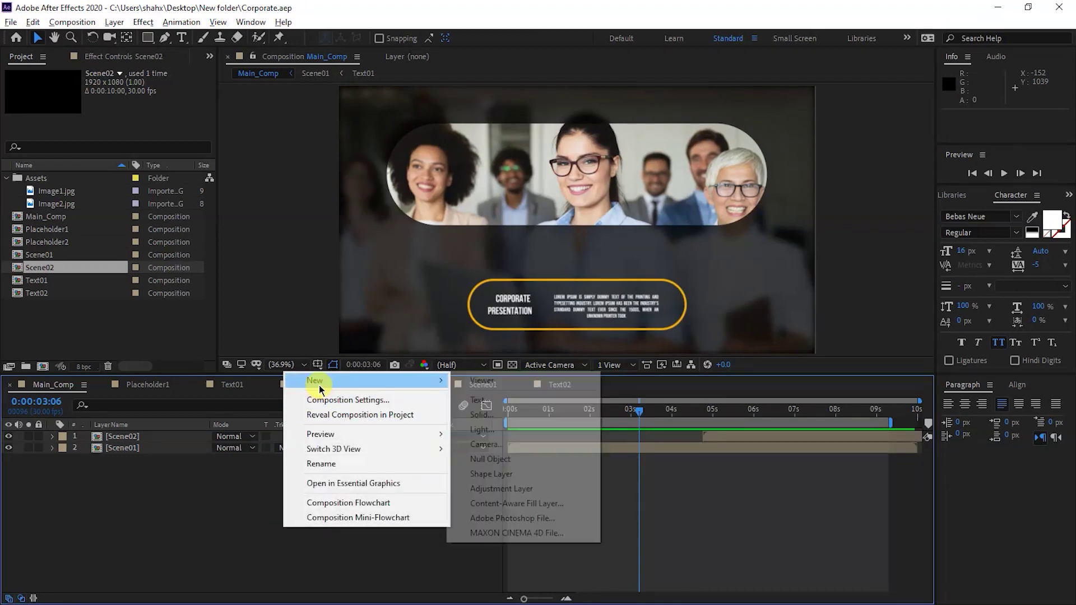
{"action": "left_click", "coordinate": [571, 491]}
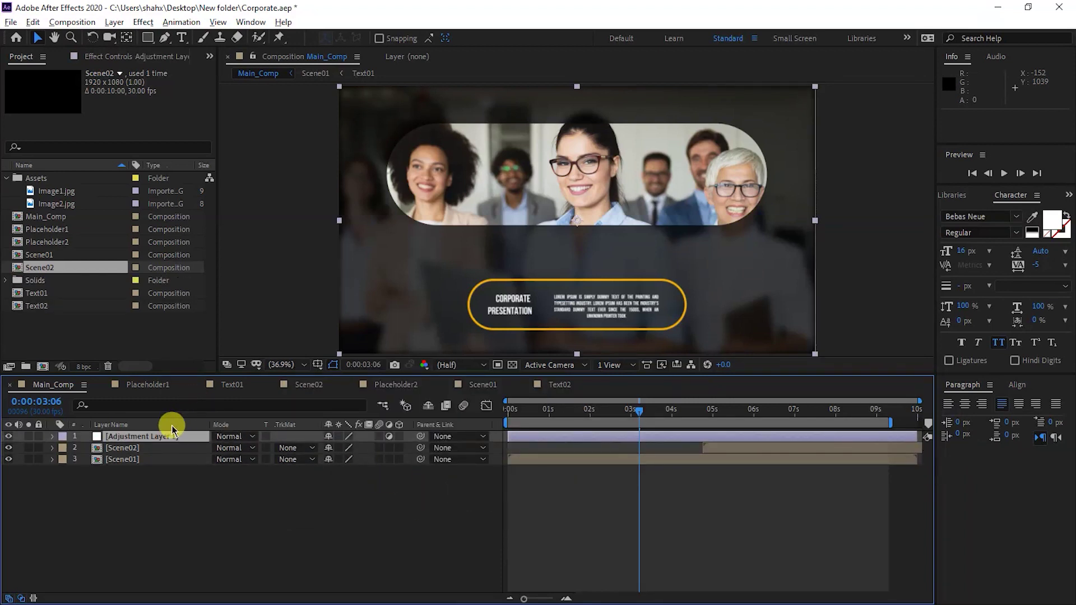
Apply Curves to the adjustment layer and bend it into an S-shaped contrast curve.
{"action": "key", "text": "ctrl+space"}
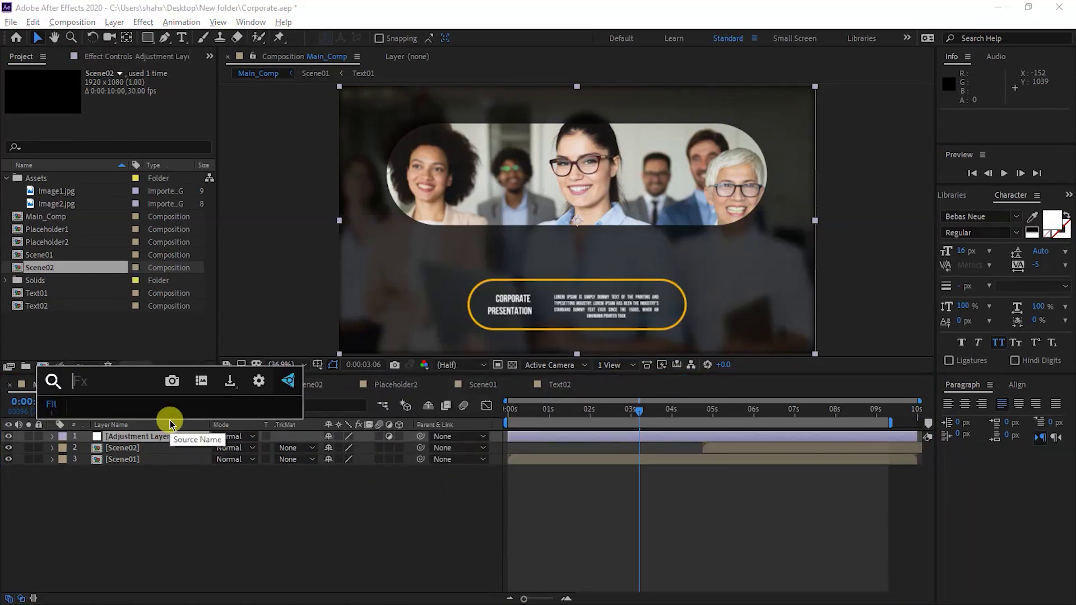
{"action": "type", "text": "curv"}
{"action": "key", "text": "Return"}
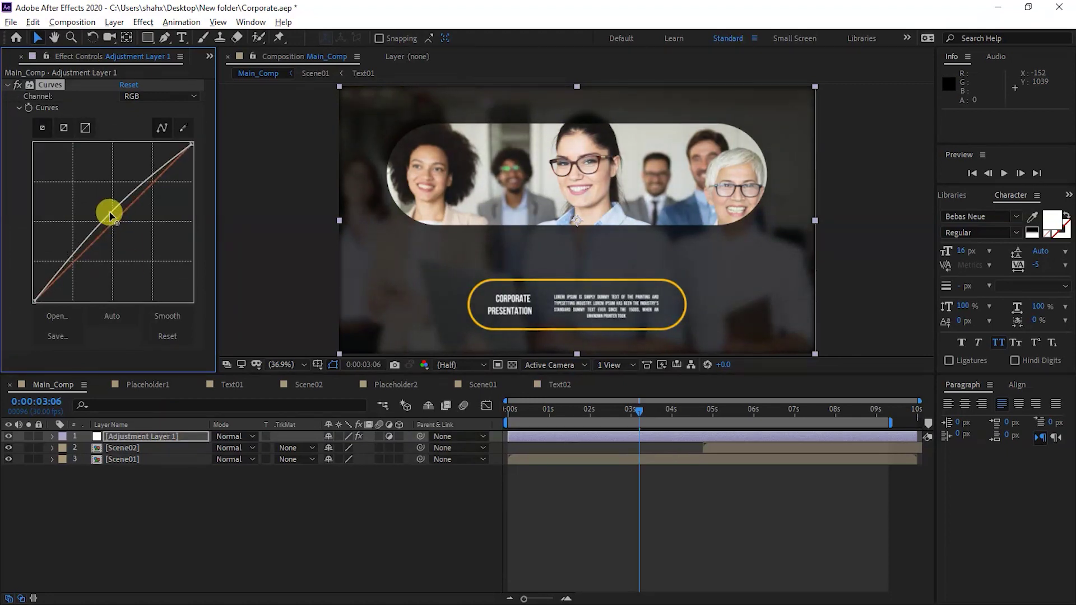
{"action": "left_click_drag", "start_coordinate": [73, 261], "coordinate": [76, 263]}
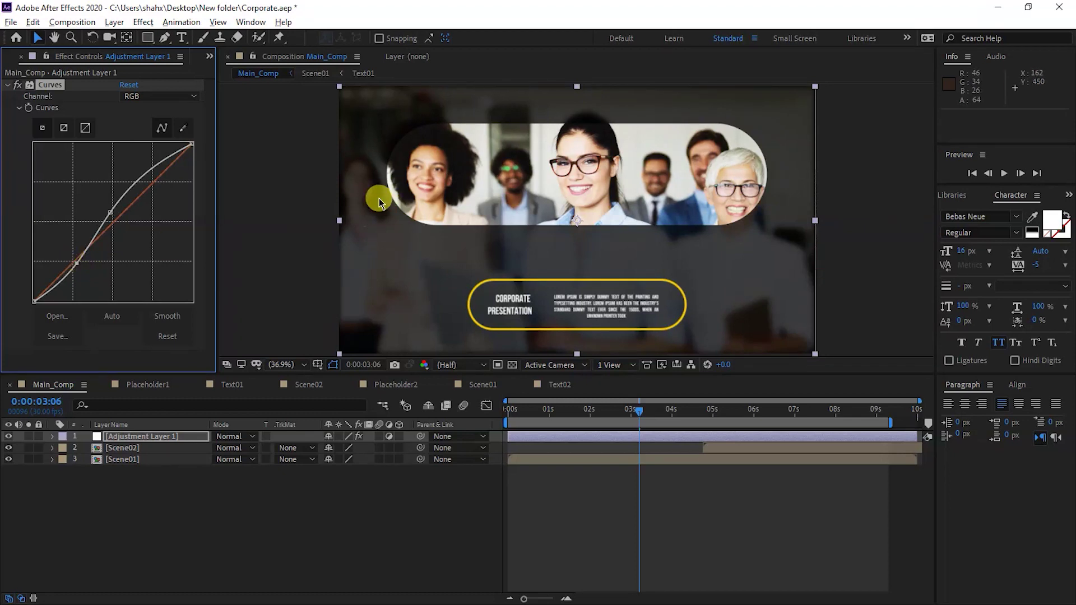
{"action": "left_click", "coordinate": [179, 437]}
{"action": "key", "text": "ctrl+space"}
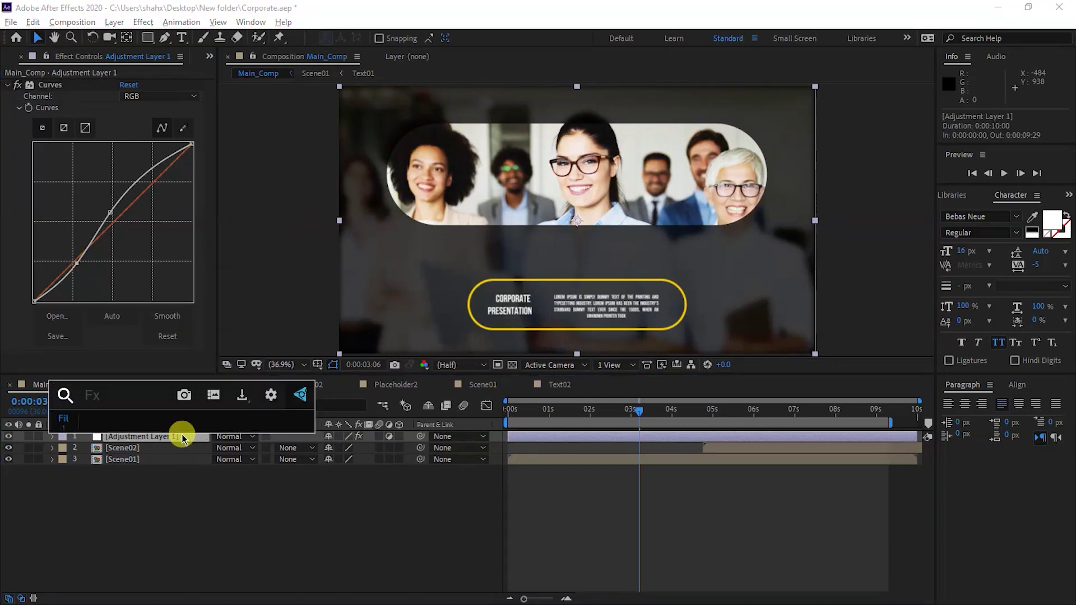
Apply Gradient Ramp with a blue start colour and purple 8530C1 end colour.
{"action": "key", "text": "BackSpace"}
{"action": "key", "text": "BackSpace"}
{"action": "key", "text": "BackSpace"}
{"action": "type", "text": "grad"}
{"action": "left_click", "coordinate": [180, 450]}
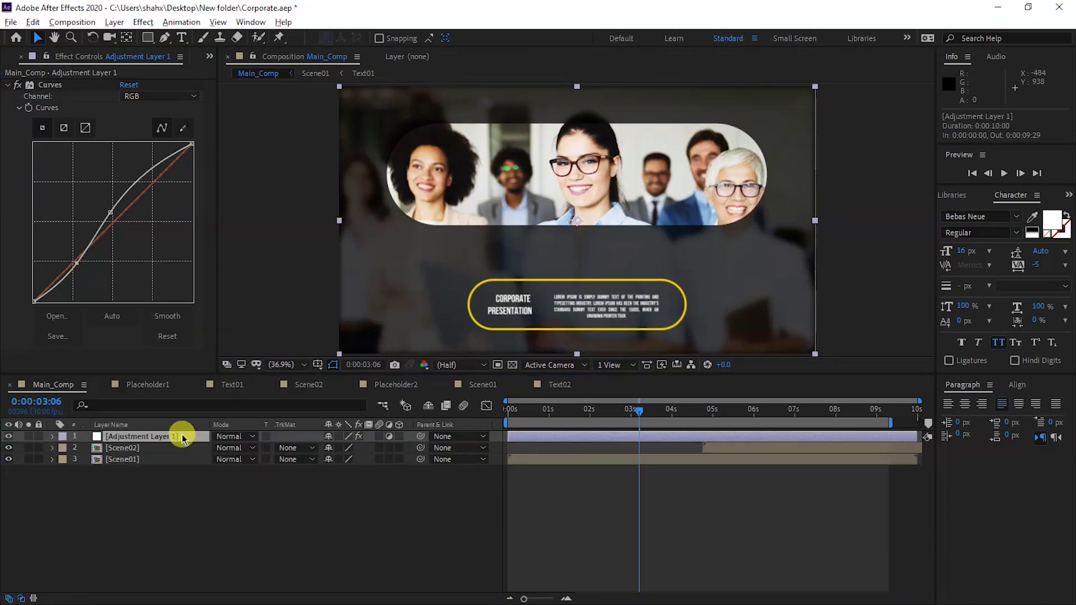
{"action": "left_click", "coordinate": [126, 297]}
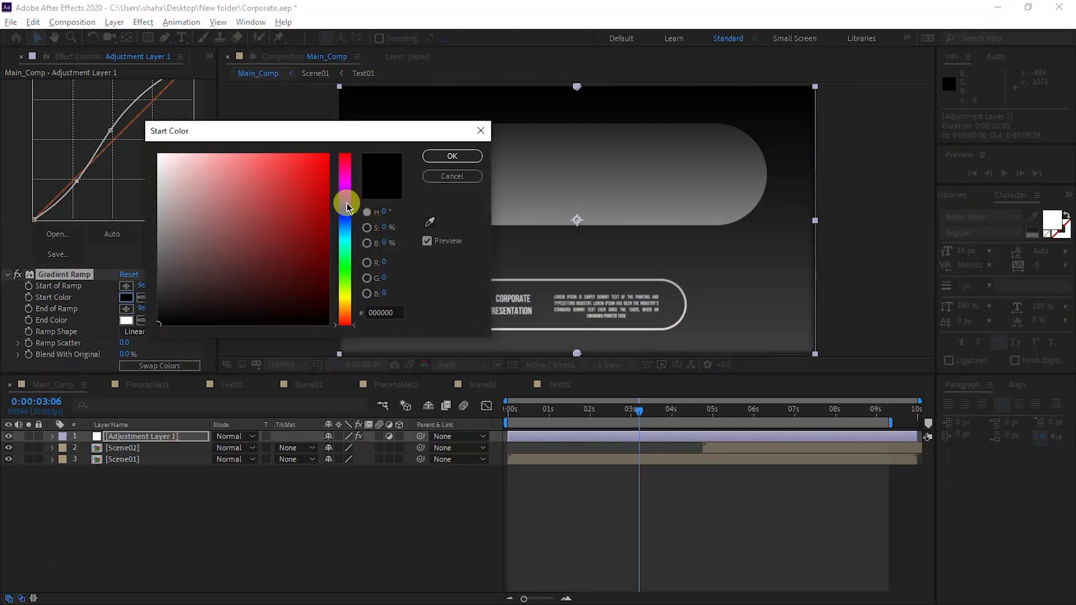
{"action": "left_click_drag", "start_coordinate": [347, 207], "coordinate": [344, 233]}
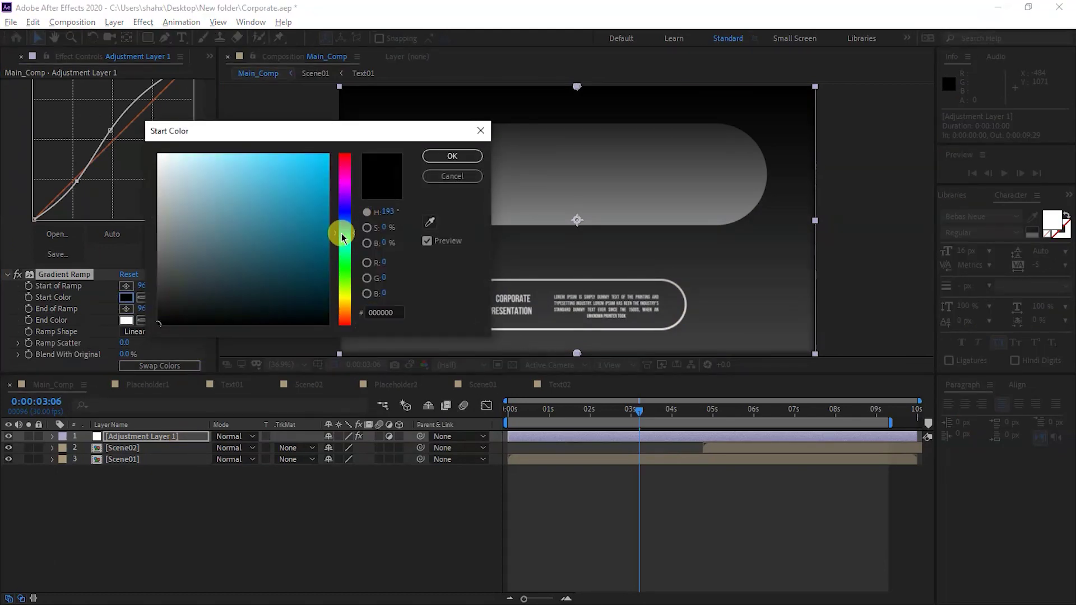
{"action": "left_click", "coordinate": [322, 156]}
{"action": "left_click", "coordinate": [452, 156]}
{"action": "left_click", "coordinate": [126, 320]}
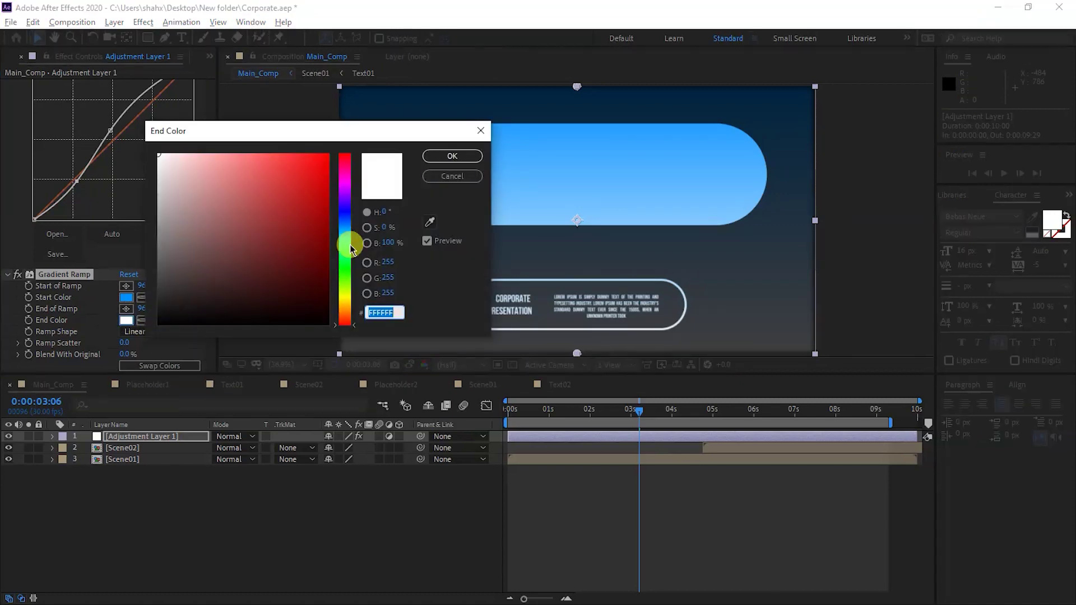
{"action": "left_click_drag", "start_coordinate": [347, 242], "coordinate": [345, 193]}
{"action": "left_click", "coordinate": [288, 203]}
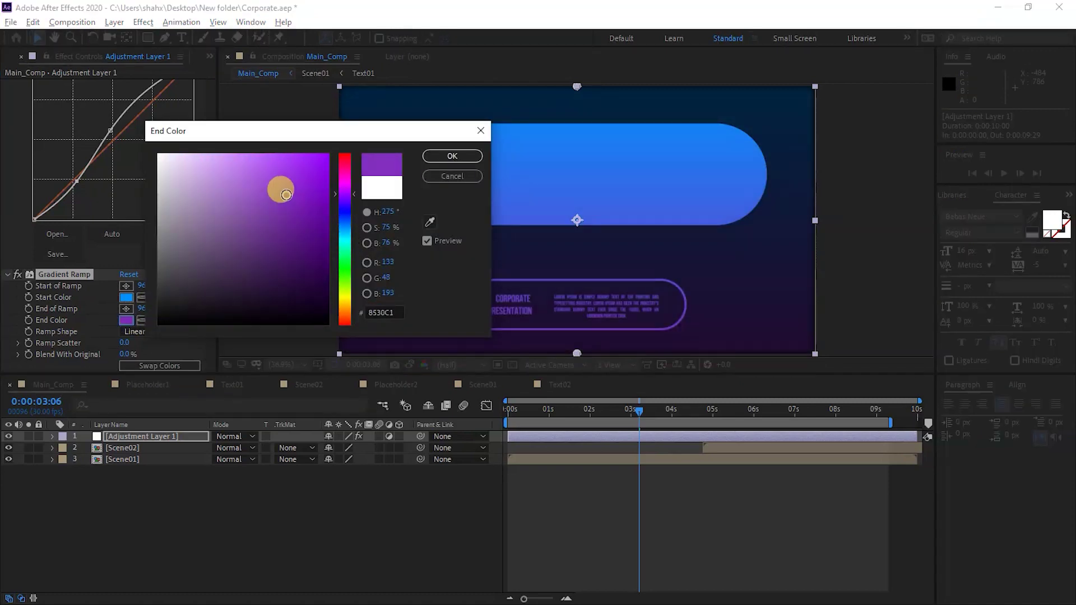
{"action": "left_click", "coordinate": [440, 167]}
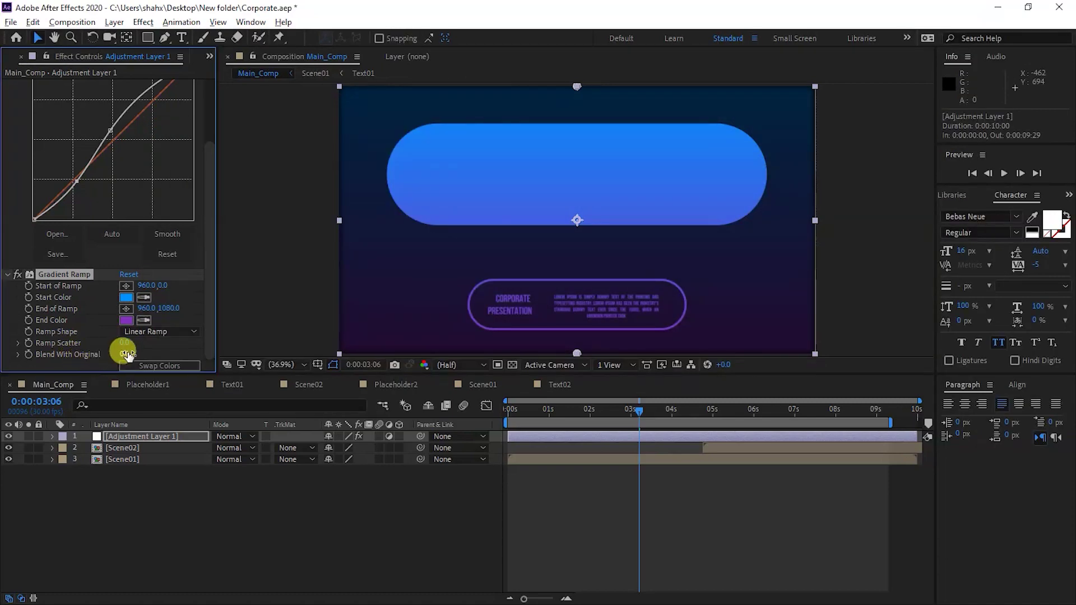
Set Blend With Original to 80% and preview from the start.
{"action": "left_click_drag", "start_coordinate": [127, 353], "coordinate": [210, 352]}
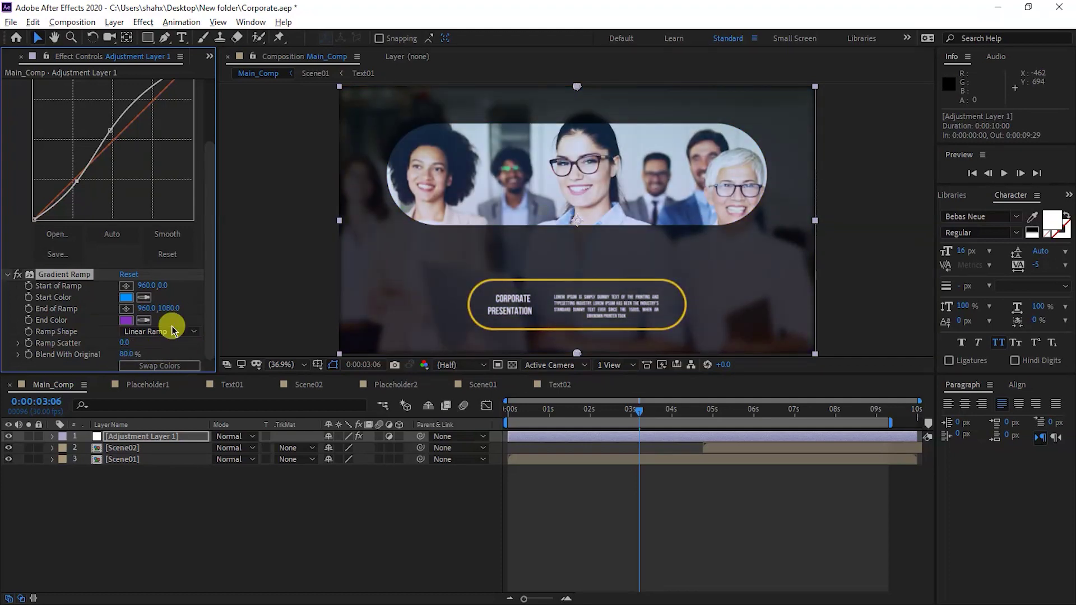
{"action": "key", "text": "Home"}
{"action": "key", "text": "space"}
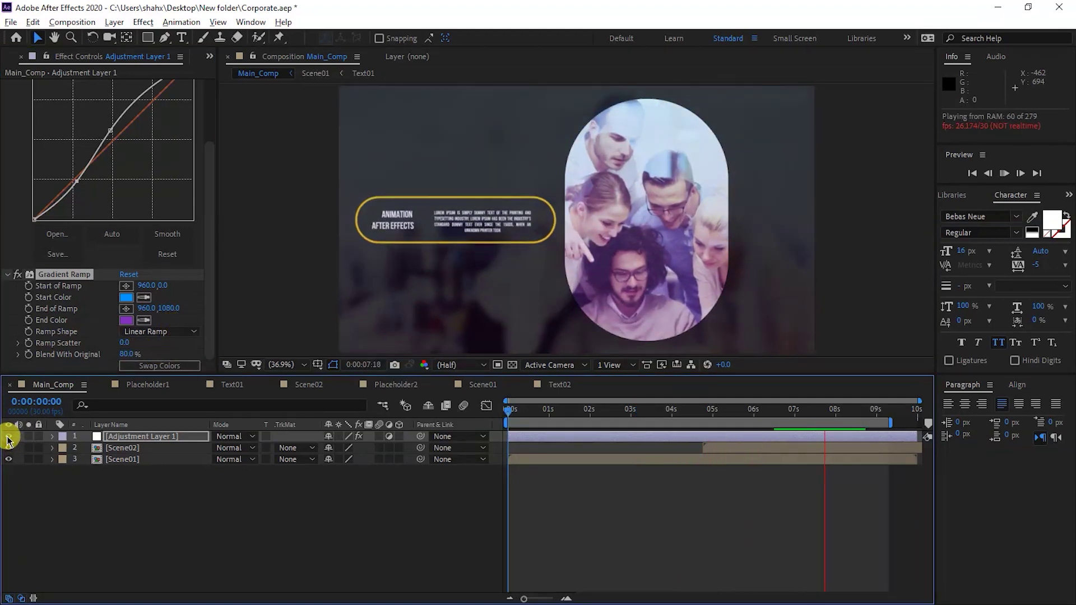
Stop the preview, deselect the adjustment layer and save the project.
{"action": "key", "text": "space"}
{"action": "left_click", "coordinate": [335, 501]}
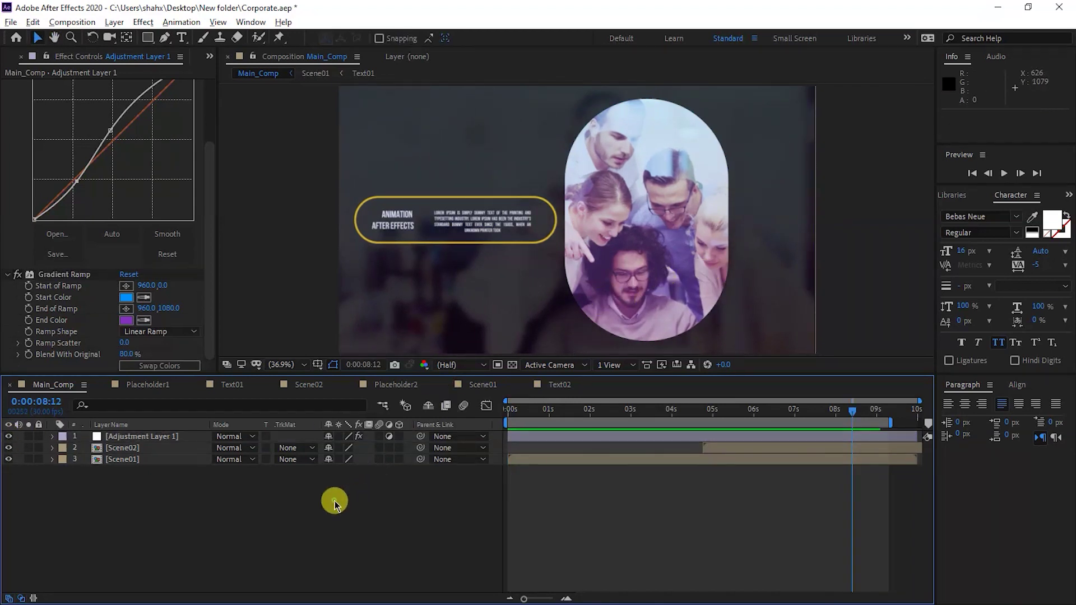
{"action": "key", "text": "ctrl+s"}
Create a new gray solid layer named Background.
{"action": "right_click", "coordinate": [332, 500]}
{"action": "mouse_move", "coordinate": [264, 366]}
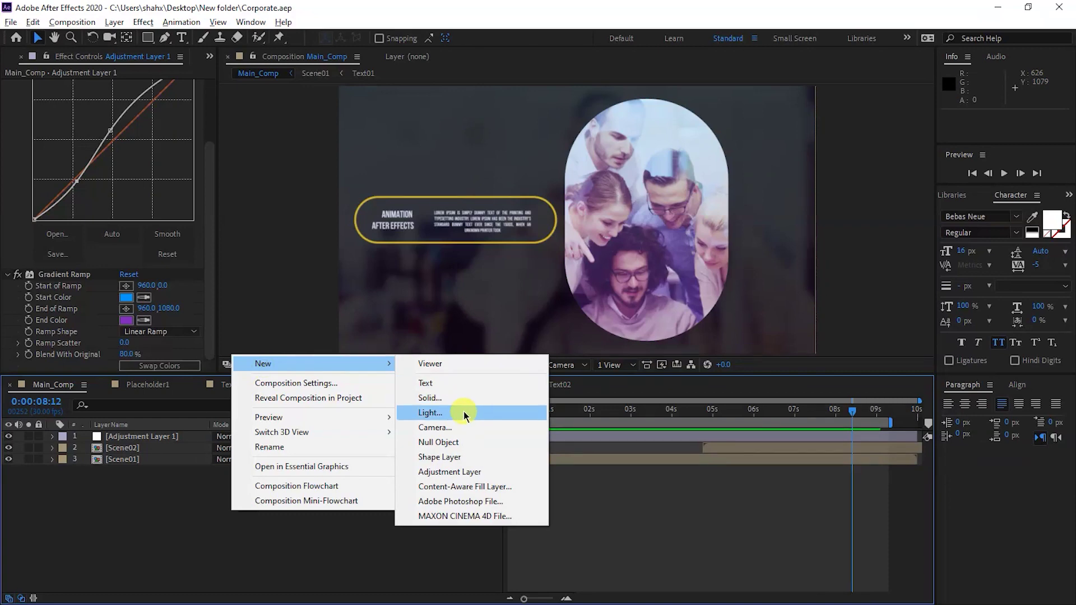
{"action": "left_click", "coordinate": [430, 398]}
{"action": "left_click", "coordinate": [530, 385]}
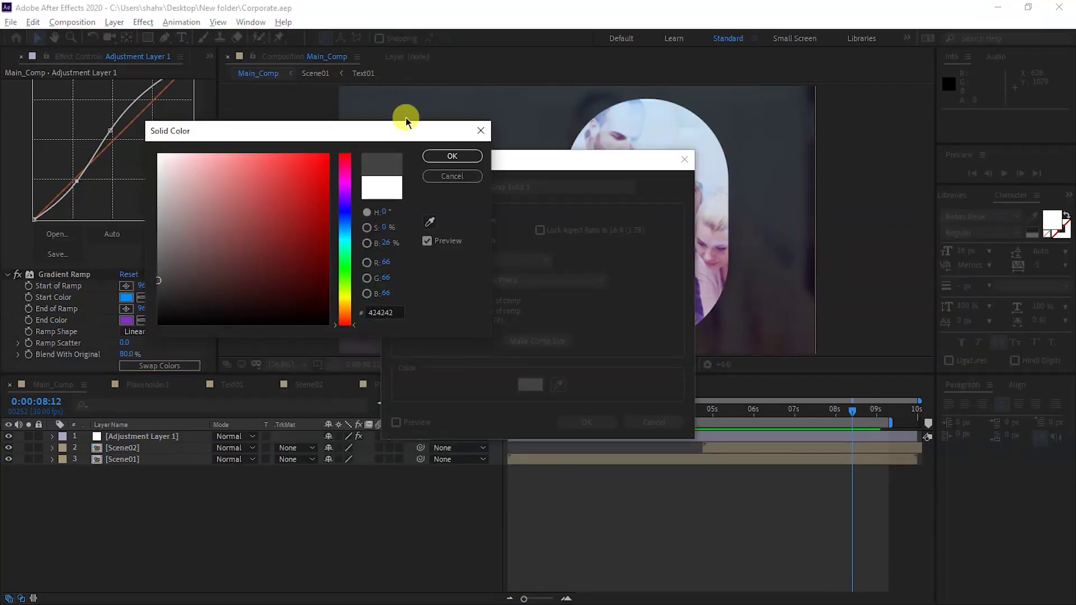
{"action": "left_click", "coordinate": [453, 156]}
{"action": "type", "text": "Background"}
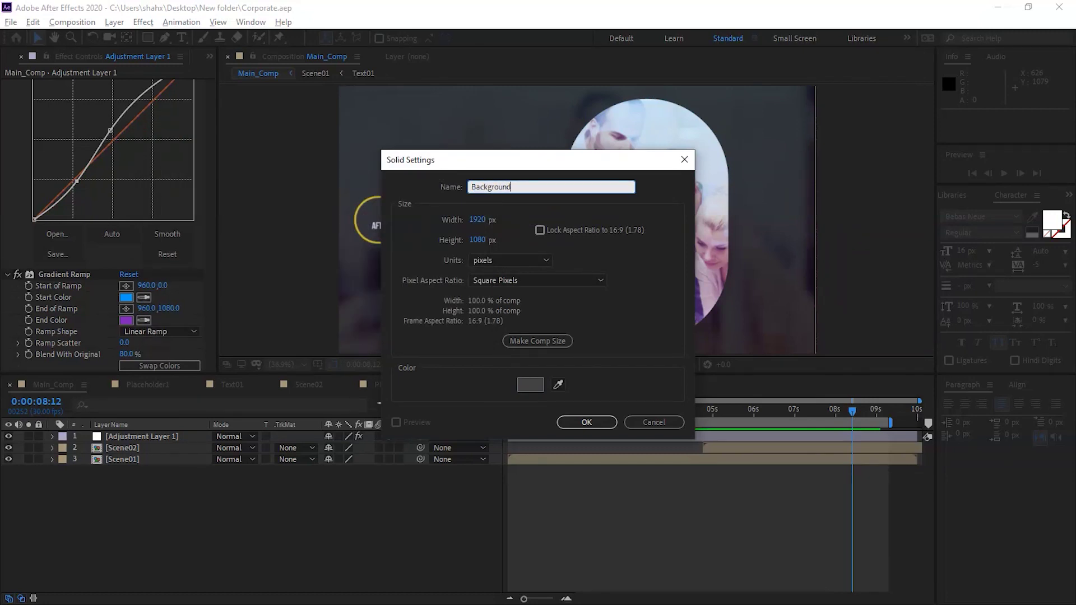
{"action": "left_click", "coordinate": [586, 422]}
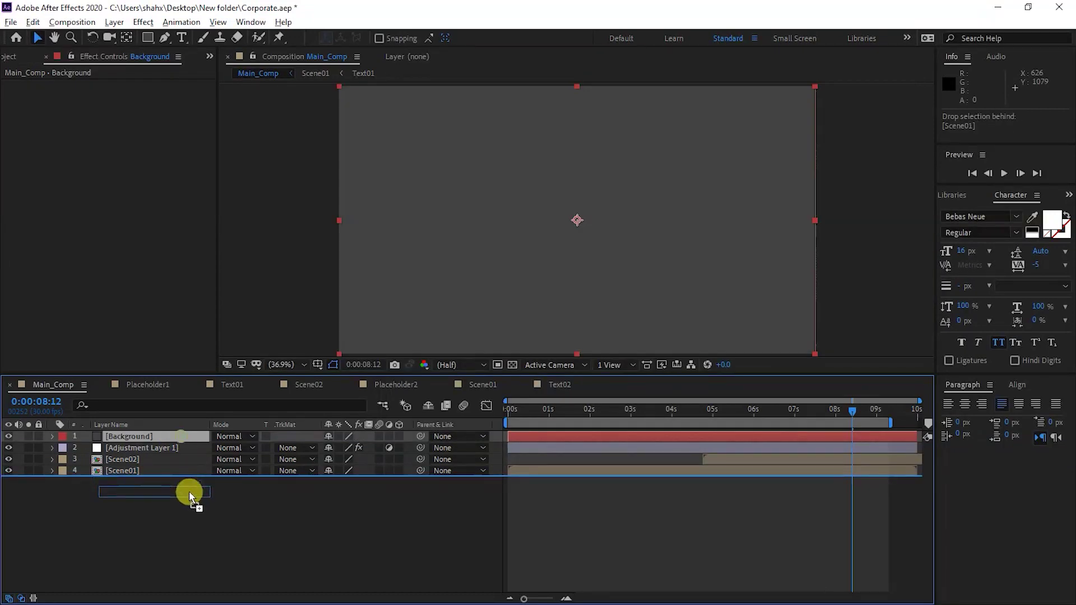
Move Background below Scene01 to the bottom of the stack and preview from the start.
{"action": "left_click_drag", "start_coordinate": [140, 436], "coordinate": [188, 497]}
{"action": "key", "text": "Home"}
{"action": "key", "text": "space"}
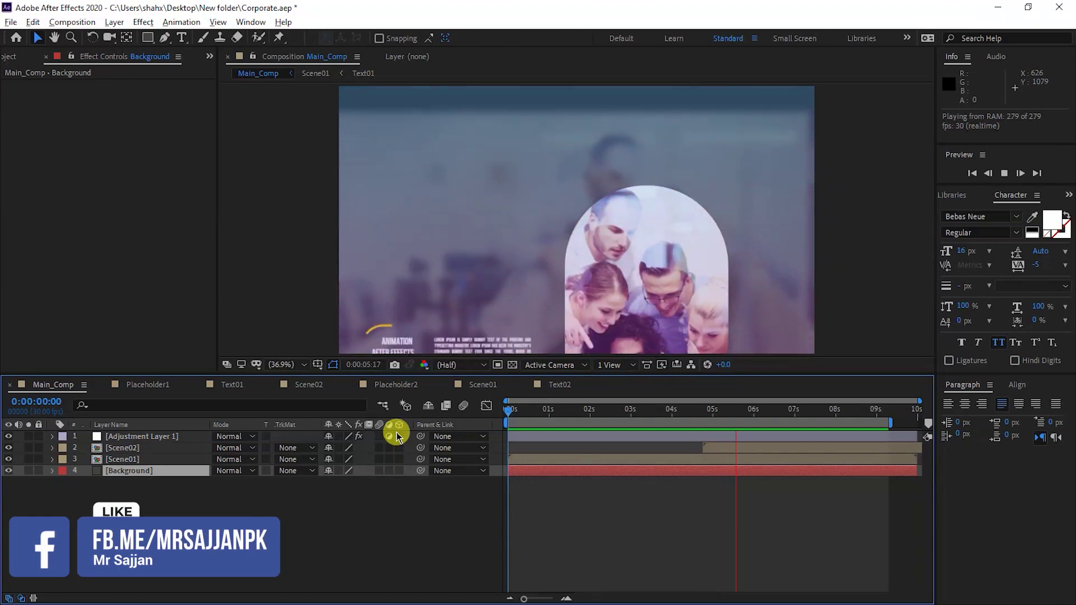
{"action": "left_click_drag", "start_coordinate": [641, 442], "coordinate": [699, 462]}
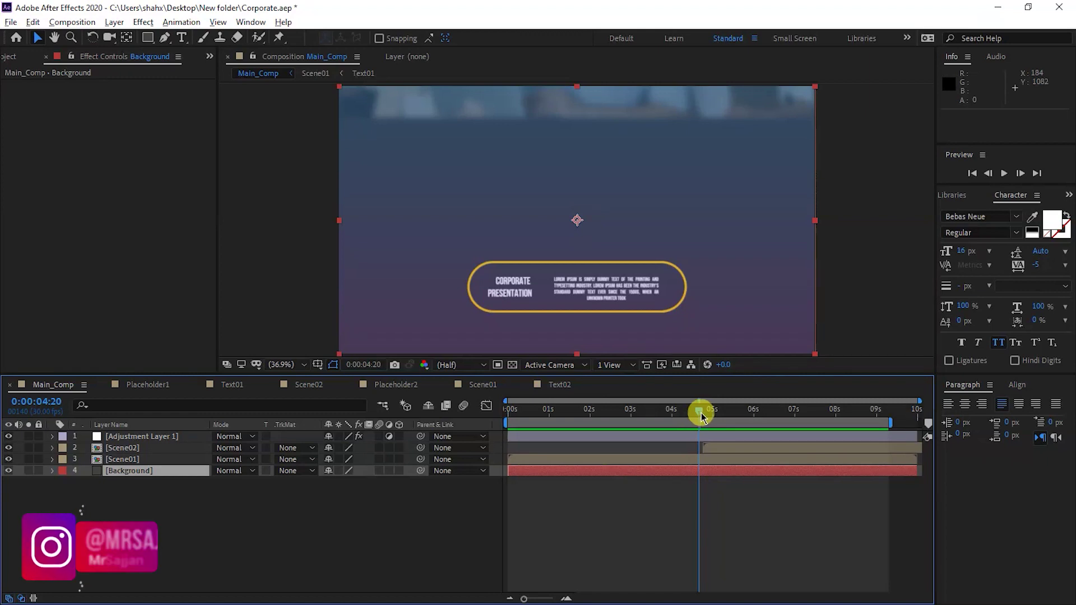
{"action": "left_click_drag", "start_coordinate": [701, 418], "coordinate": [510, 432]}
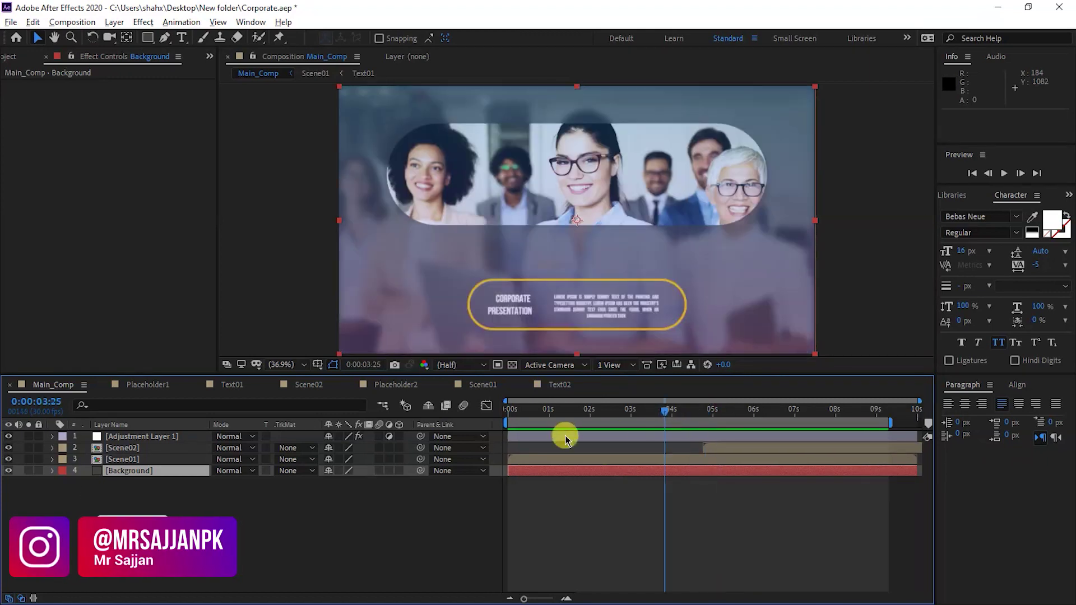
{"action": "key", "text": "space"}
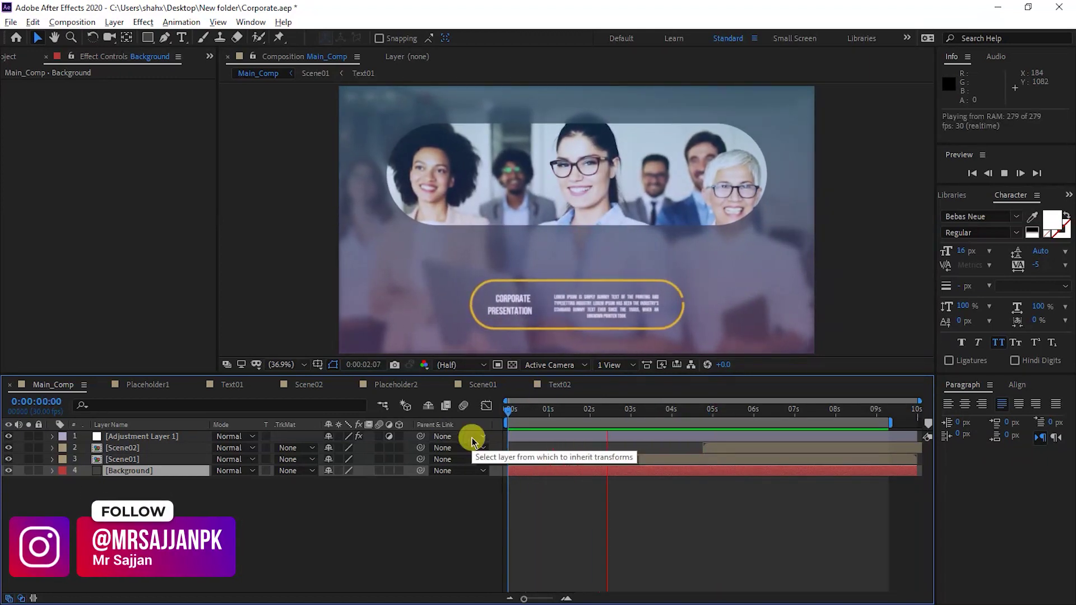